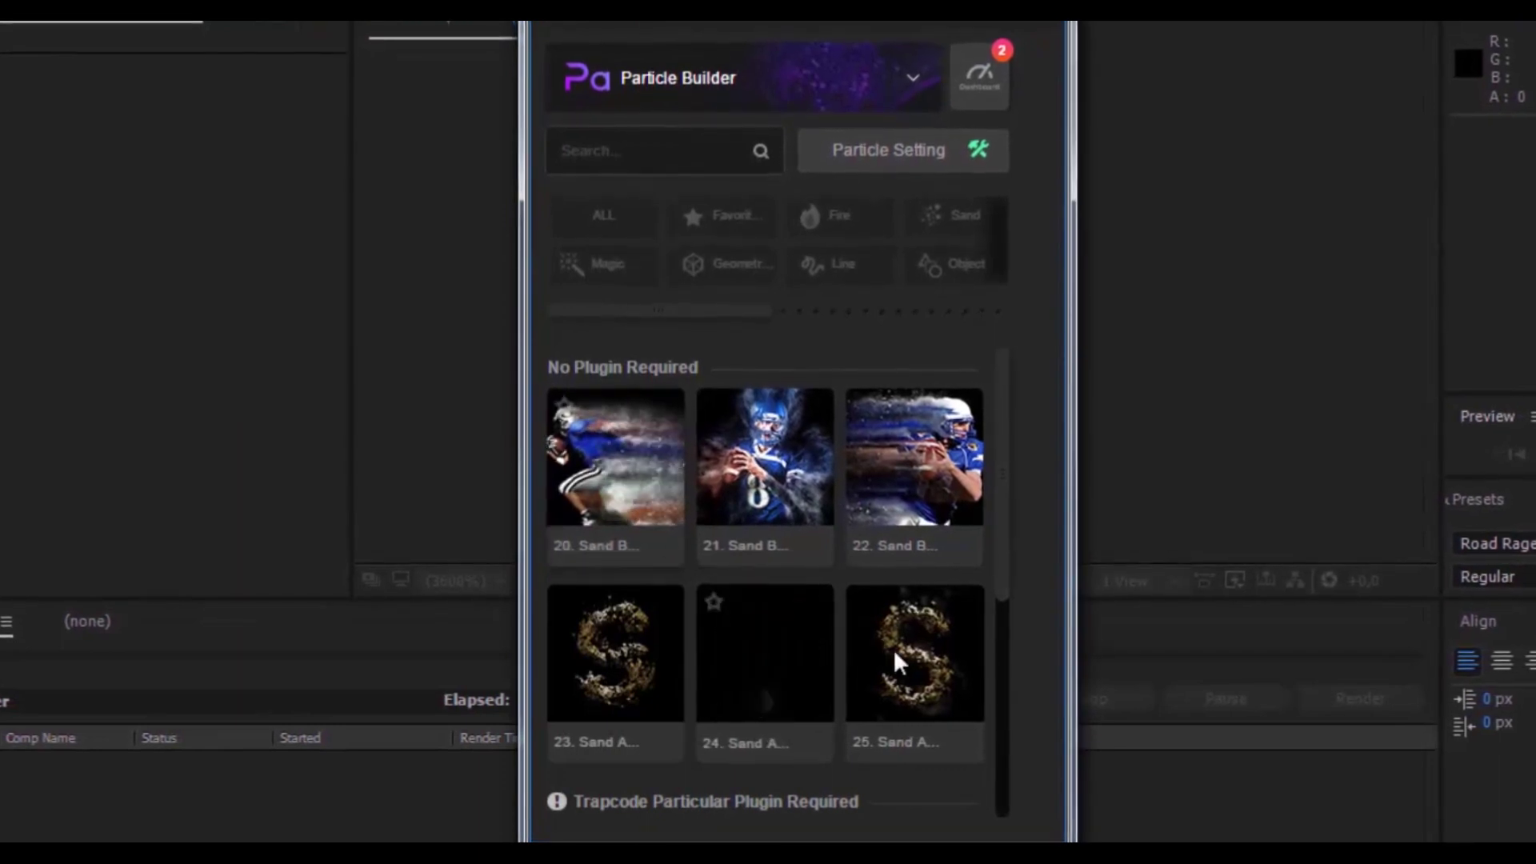
Browse the Object, BG and Award particle presets, ending on the Snow 1–6 presets.
{"action": "scroll", "coordinate": [603, 645], "scroll_direction": "down", "scroll_amount": 5}
{"action": "scroll", "coordinate": [602, 643], "scroll_direction": "down", "scroll_amount": 2}
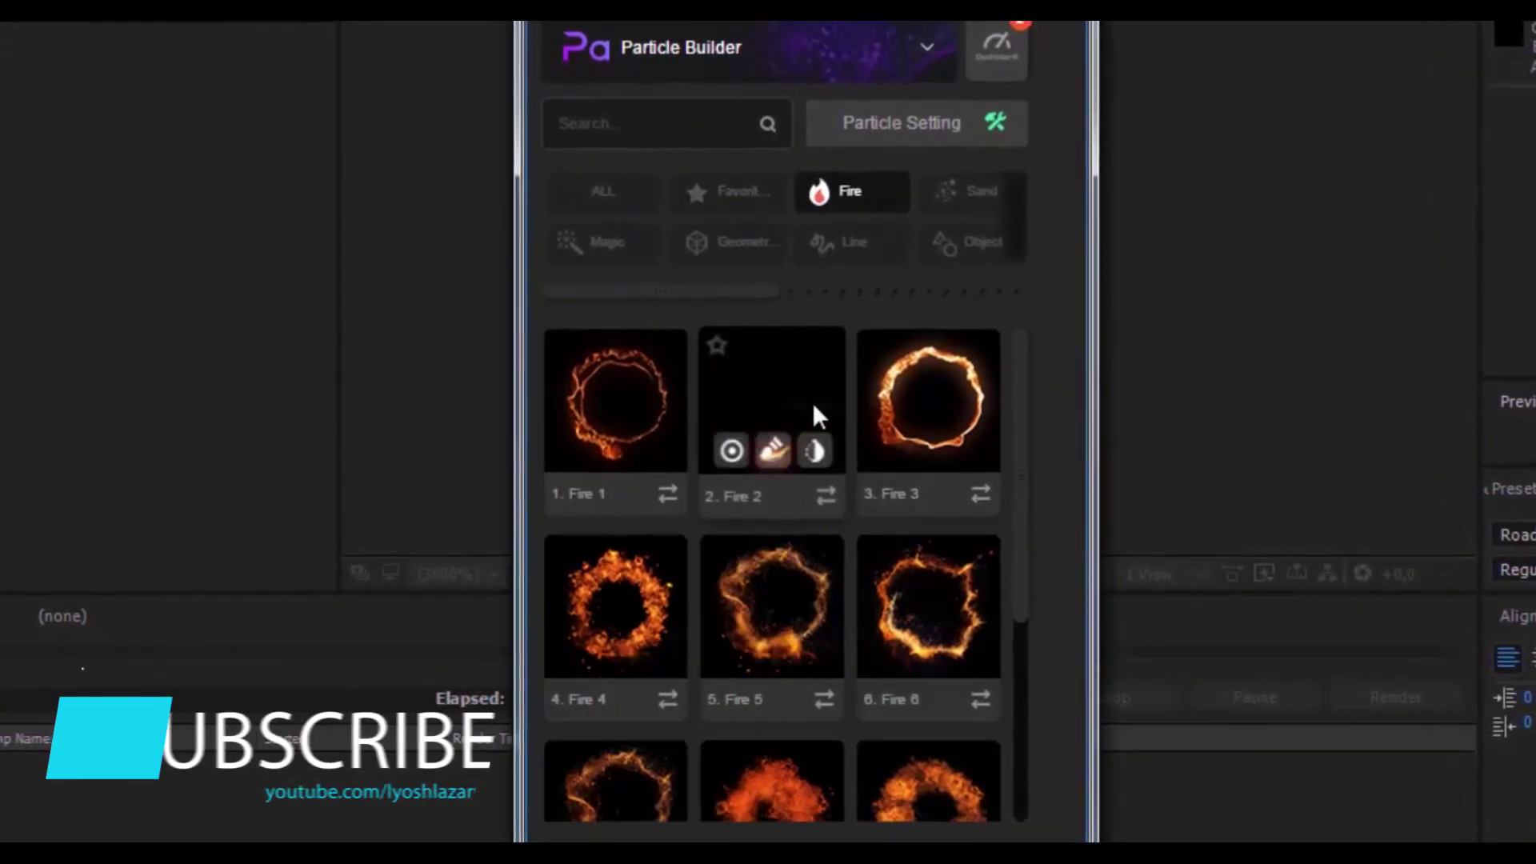
{"action": "left_click", "coordinate": [966, 241]}
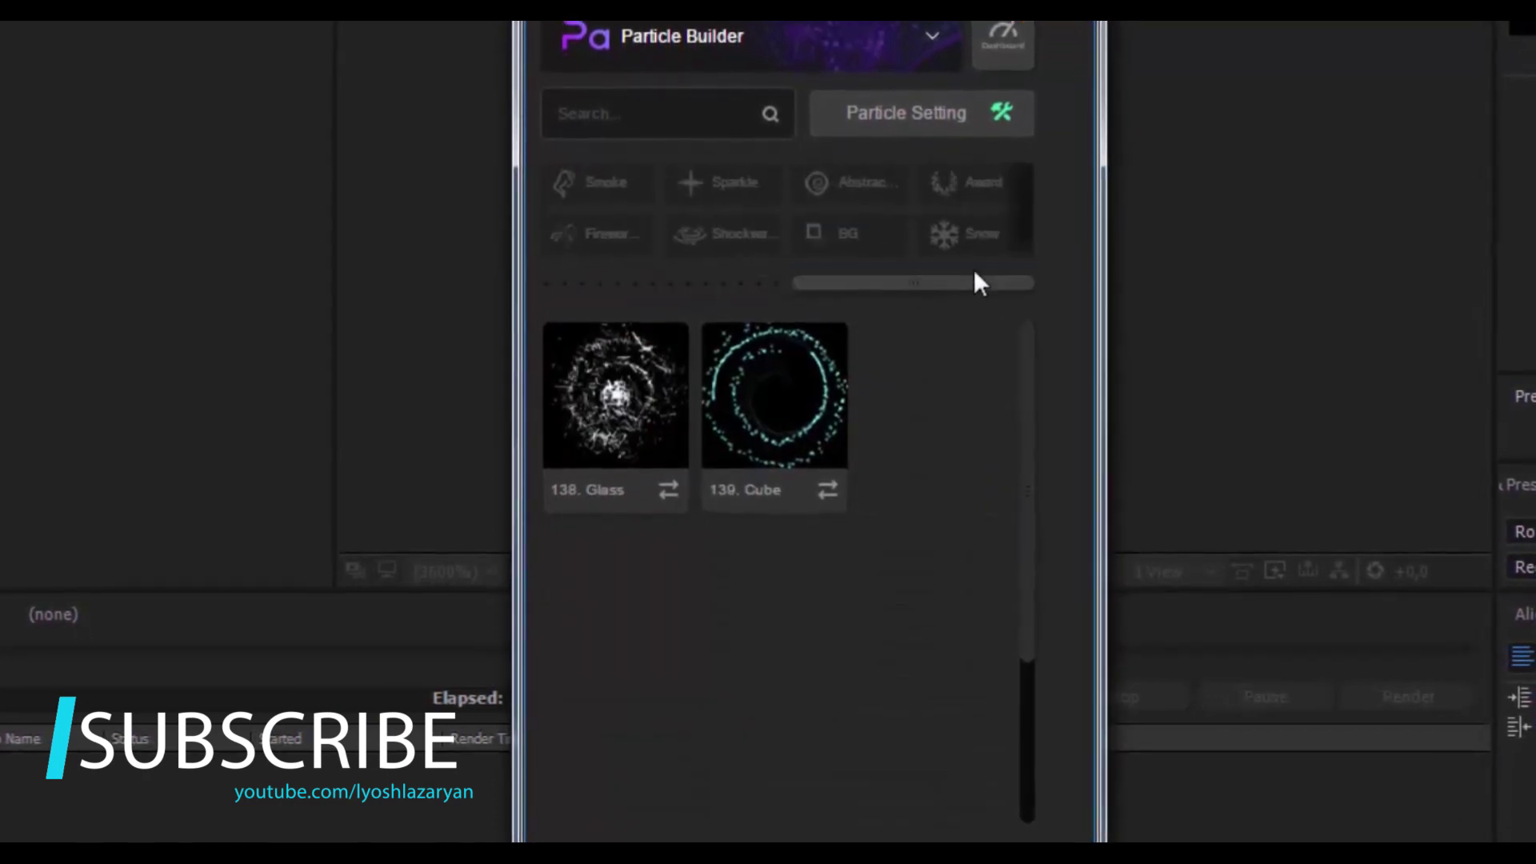
{"action": "left_click", "coordinate": [871, 241]}
{"action": "mouse_move", "coordinate": [990, 408]}
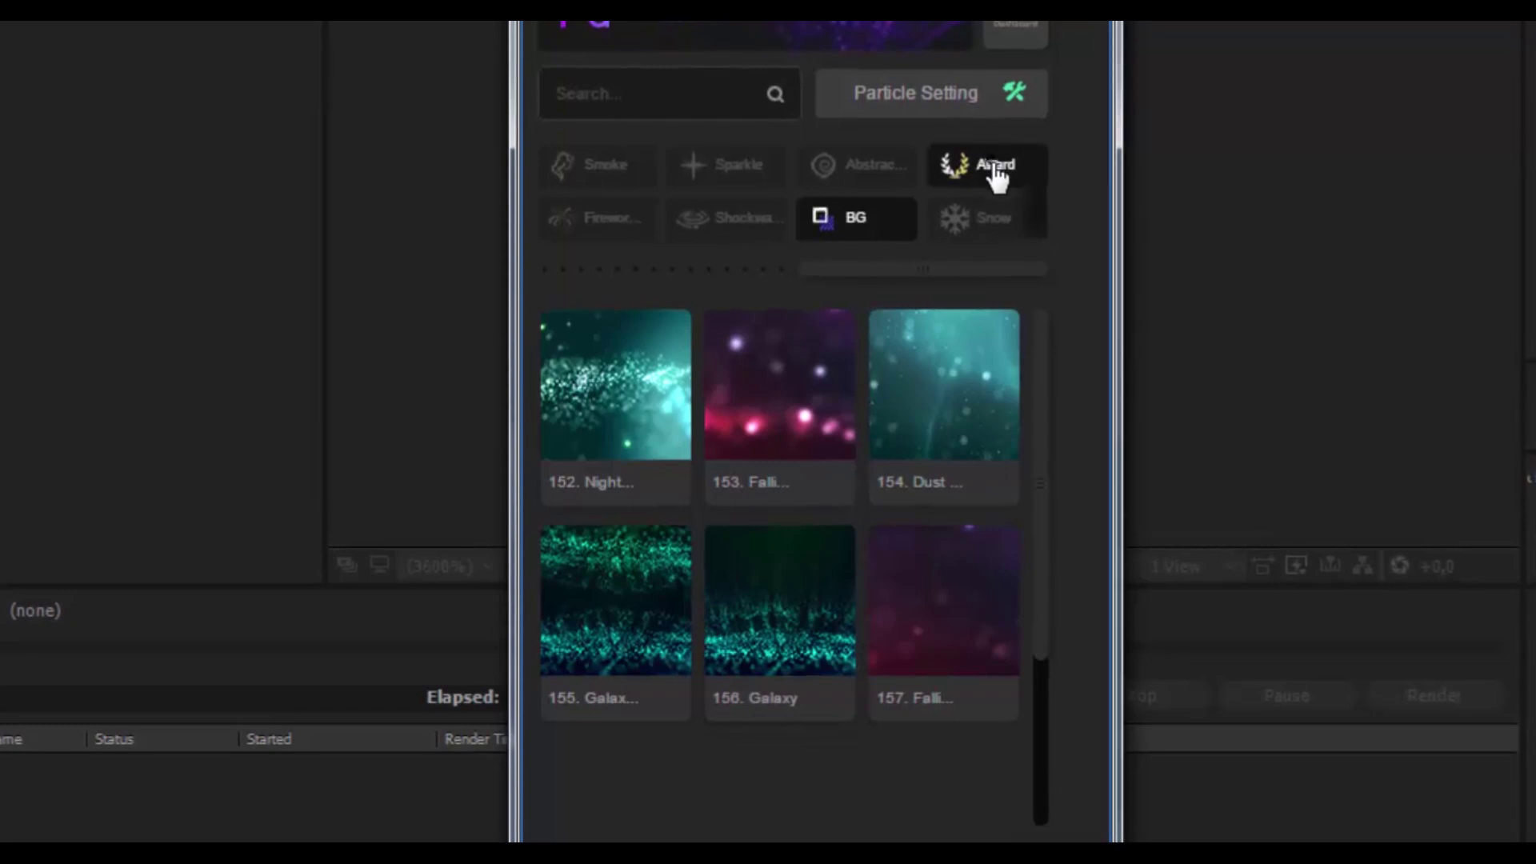
{"action": "left_click", "coordinate": [991, 168]}
{"action": "left_click", "coordinate": [979, 218]}
{"action": "mouse_move", "coordinate": [974, 386]}
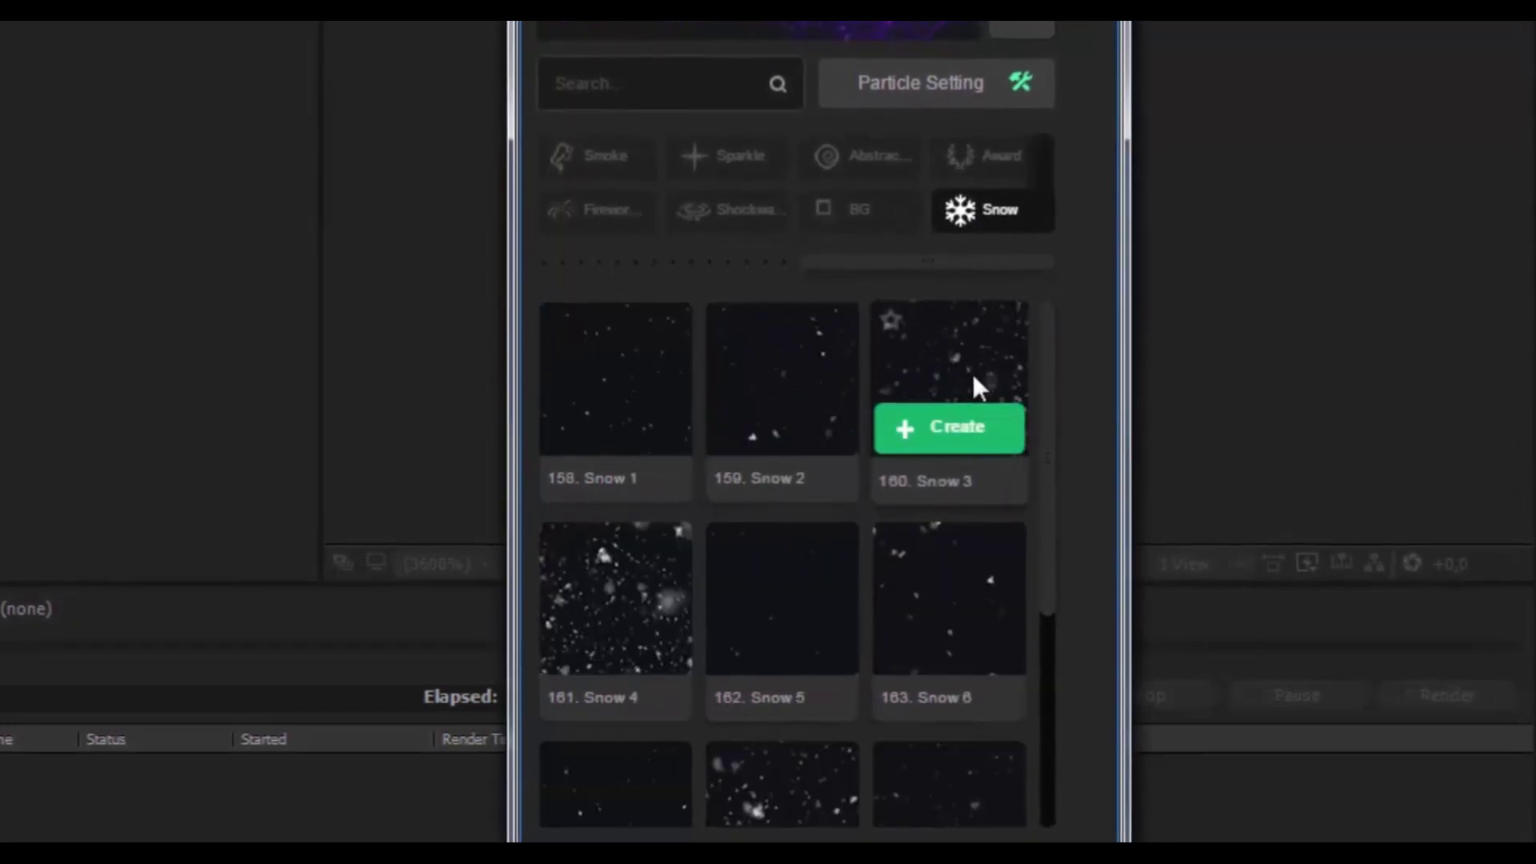
{"action": "mouse_move", "coordinate": [679, 640]}
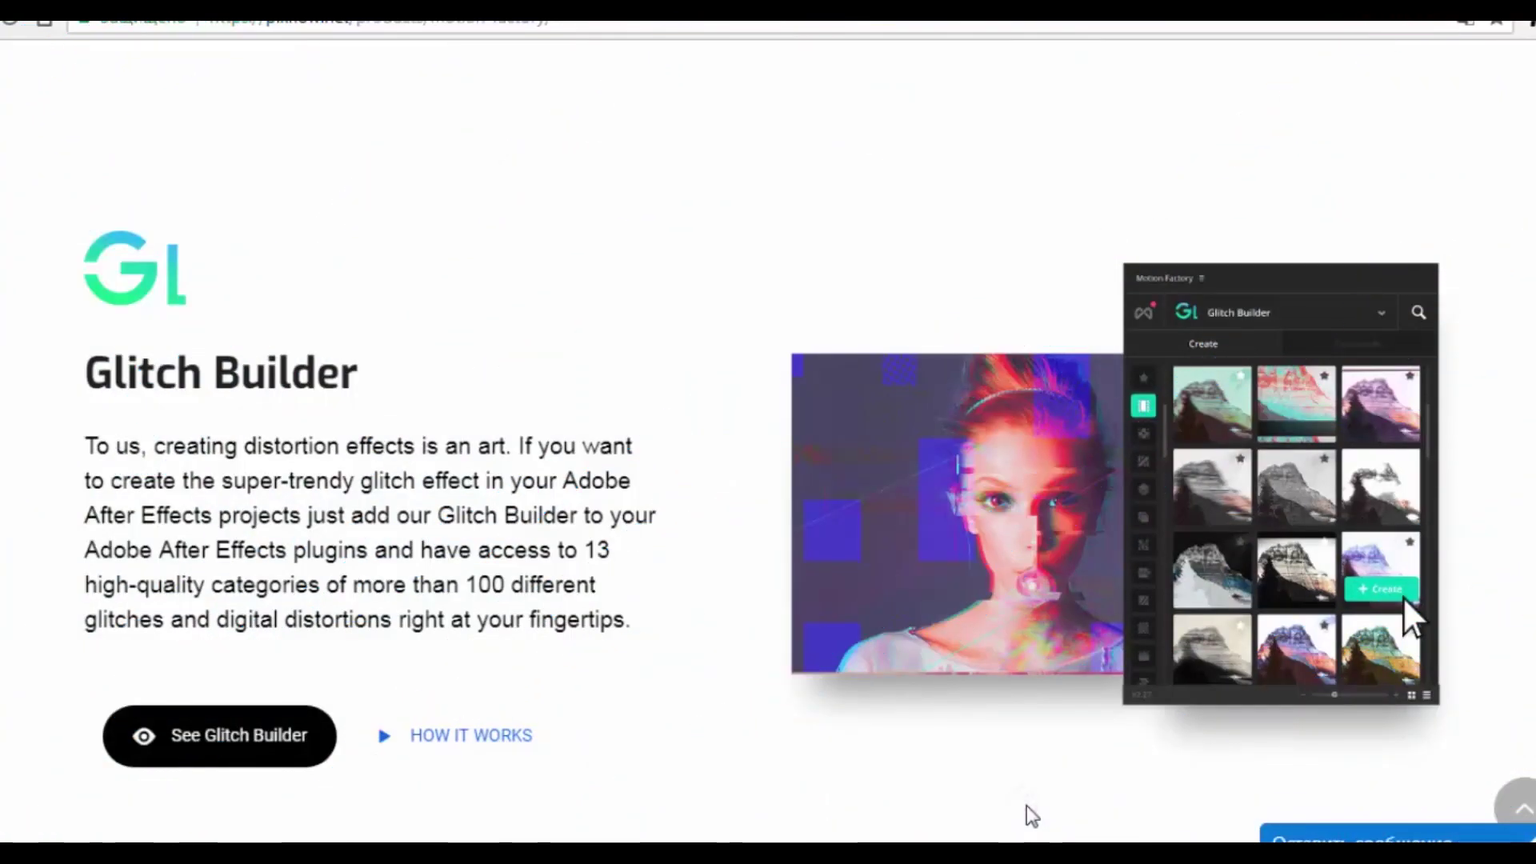
{"action": "scroll", "coordinate": [1026, 807], "scroll_direction": "up", "scroll_amount": 5}
Open the plugin's Free Download page on pixflow.net and start the Windows download.
{"action": "scroll", "coordinate": [1026, 805], "scroll_direction": "up", "scroll_amount": 4}
{"action": "scroll", "coordinate": [1026, 805], "scroll_direction": "up", "scroll_amount": 8}
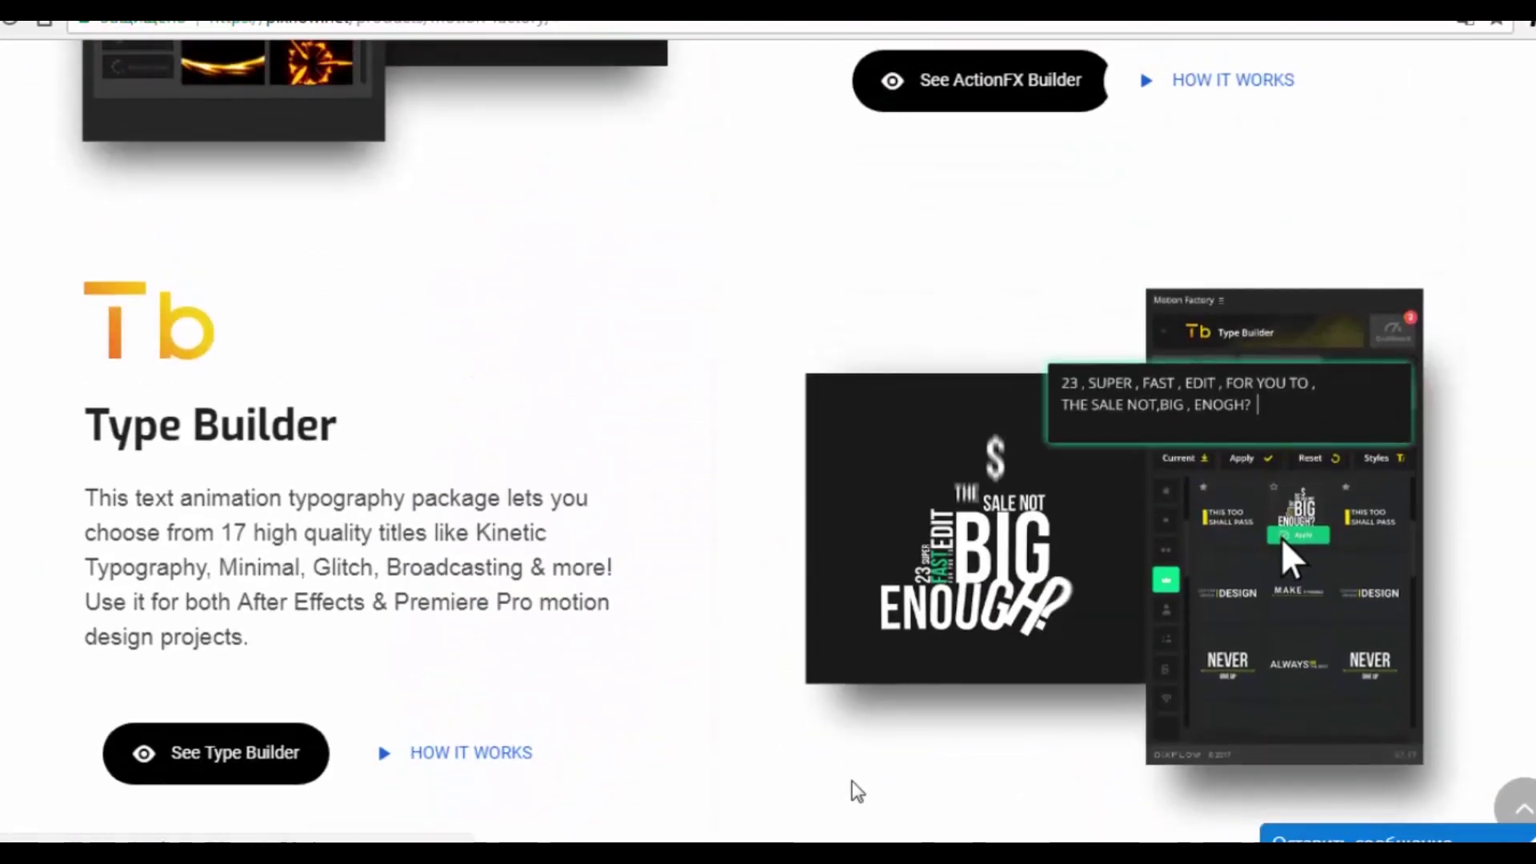
{"action": "scroll", "coordinate": [703, 687], "scroll_direction": "up", "scroll_amount": 10}
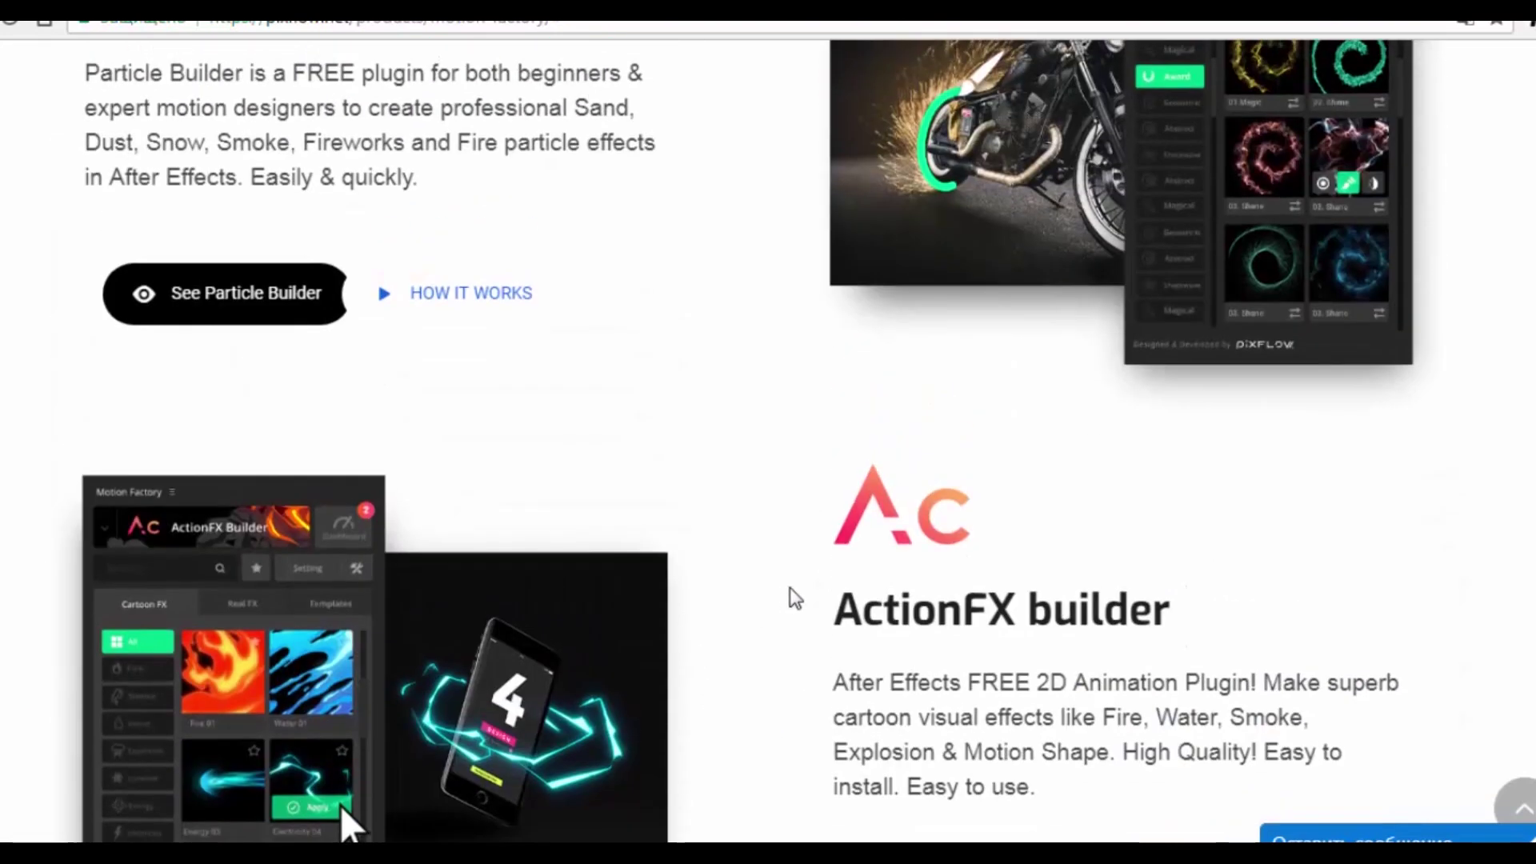
{"action": "scroll", "coordinate": [1011, 662], "scroll_direction": "up", "scroll_amount": 5}
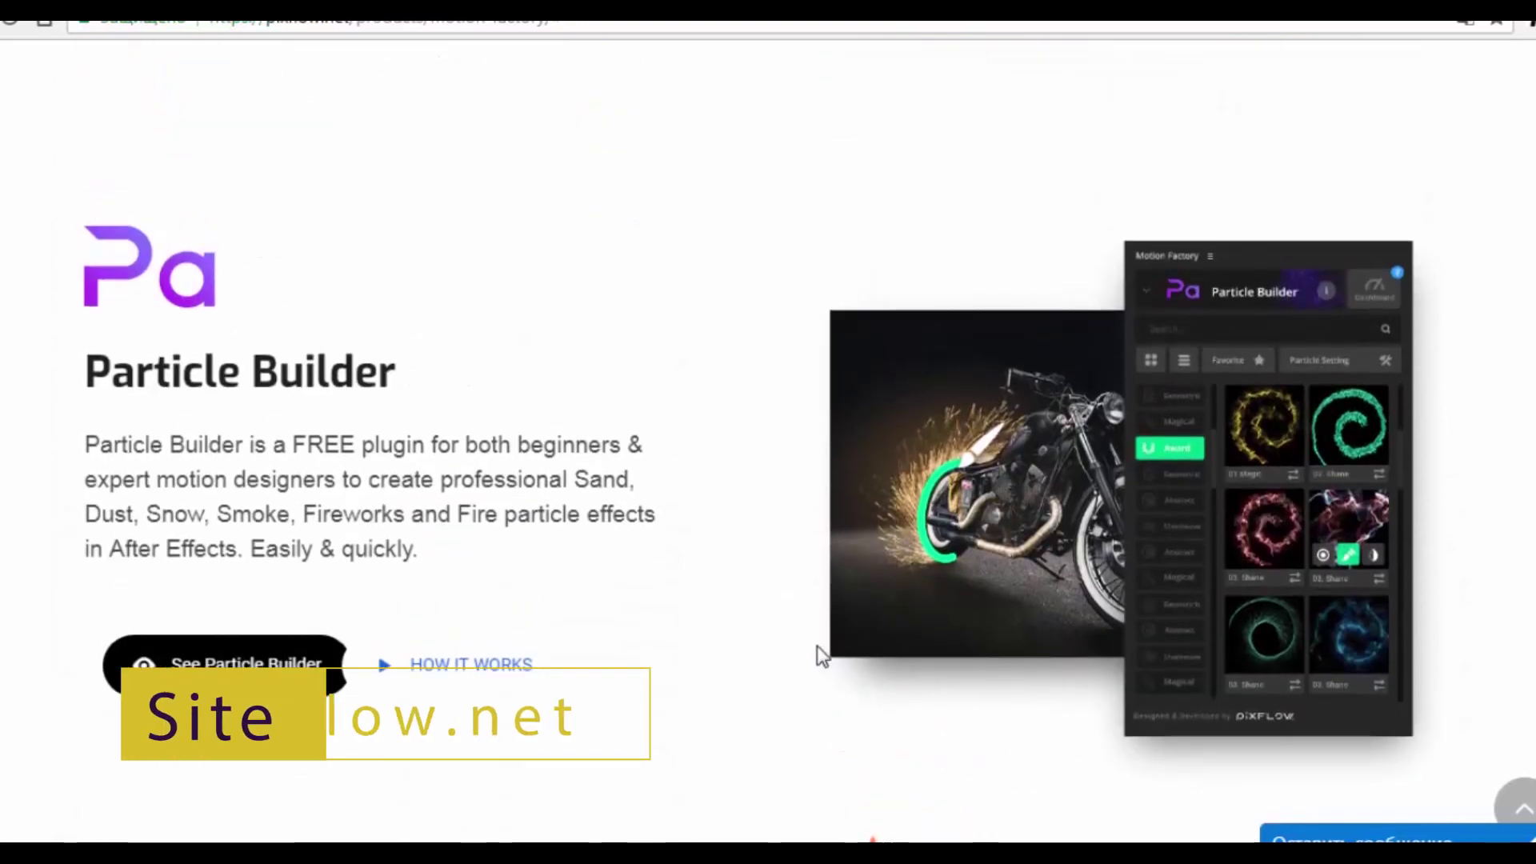
{"action": "scroll", "coordinate": [817, 652], "scroll_direction": "up", "scroll_amount": 15}
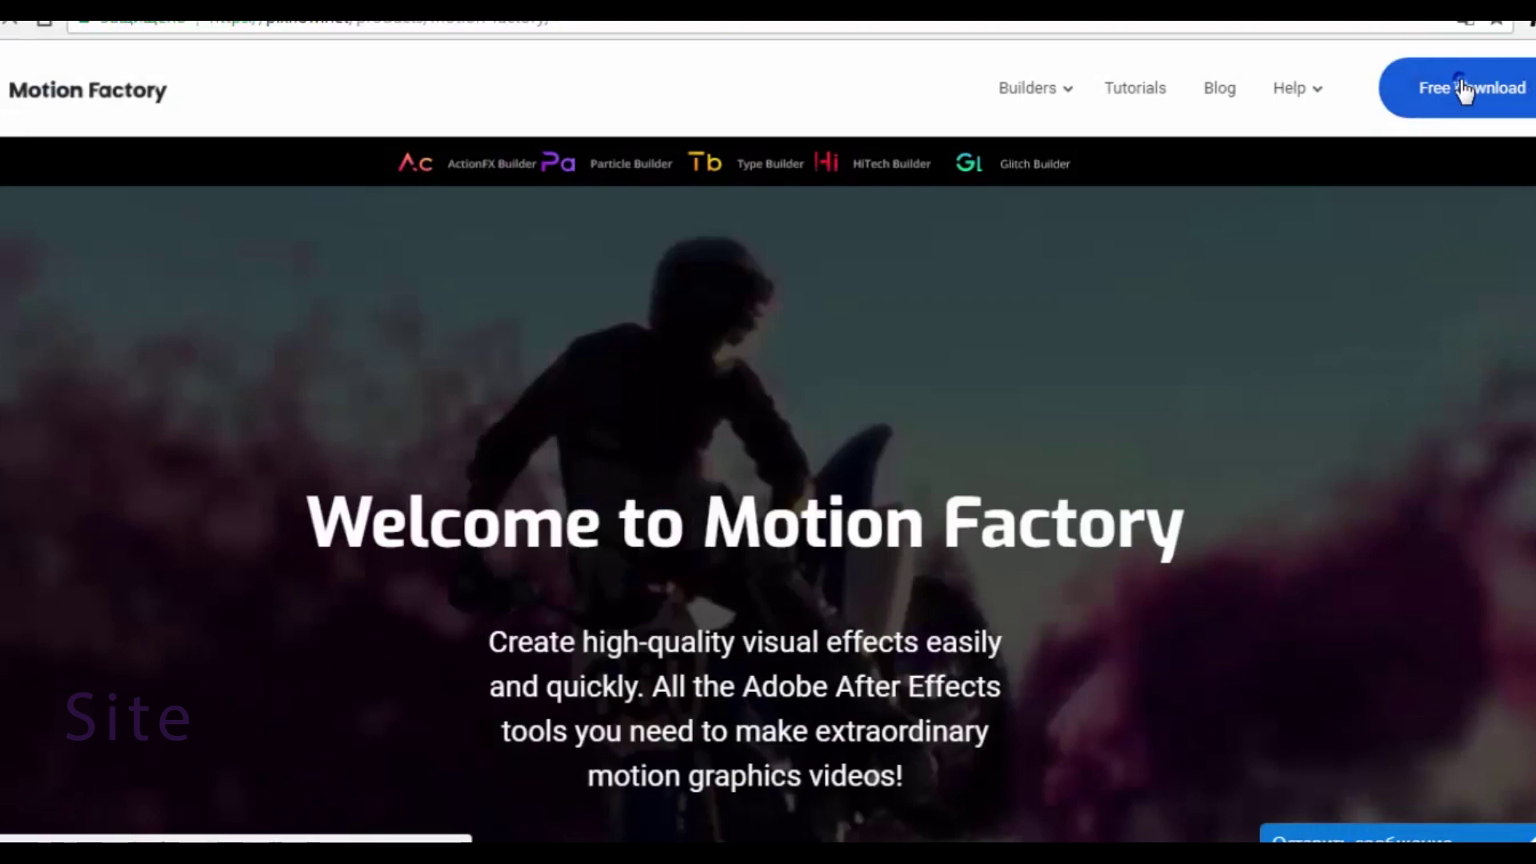
{"action": "left_click", "coordinate": [1464, 90]}
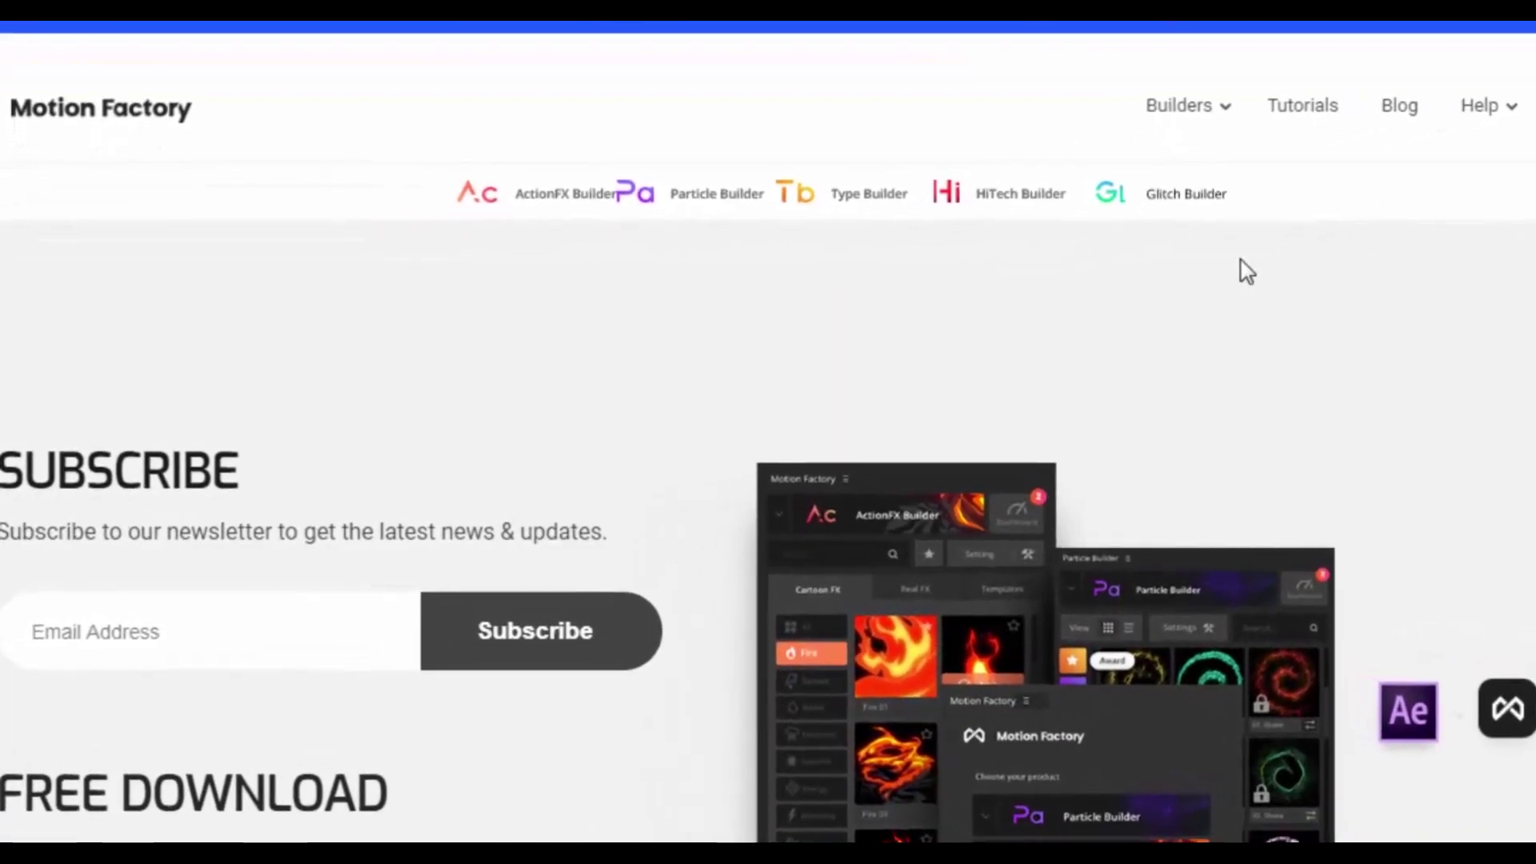
{"action": "scroll", "coordinate": [824, 336], "scroll_direction": "down", "scroll_amount": 3}
{"action": "left_click", "coordinate": [155, 640]}
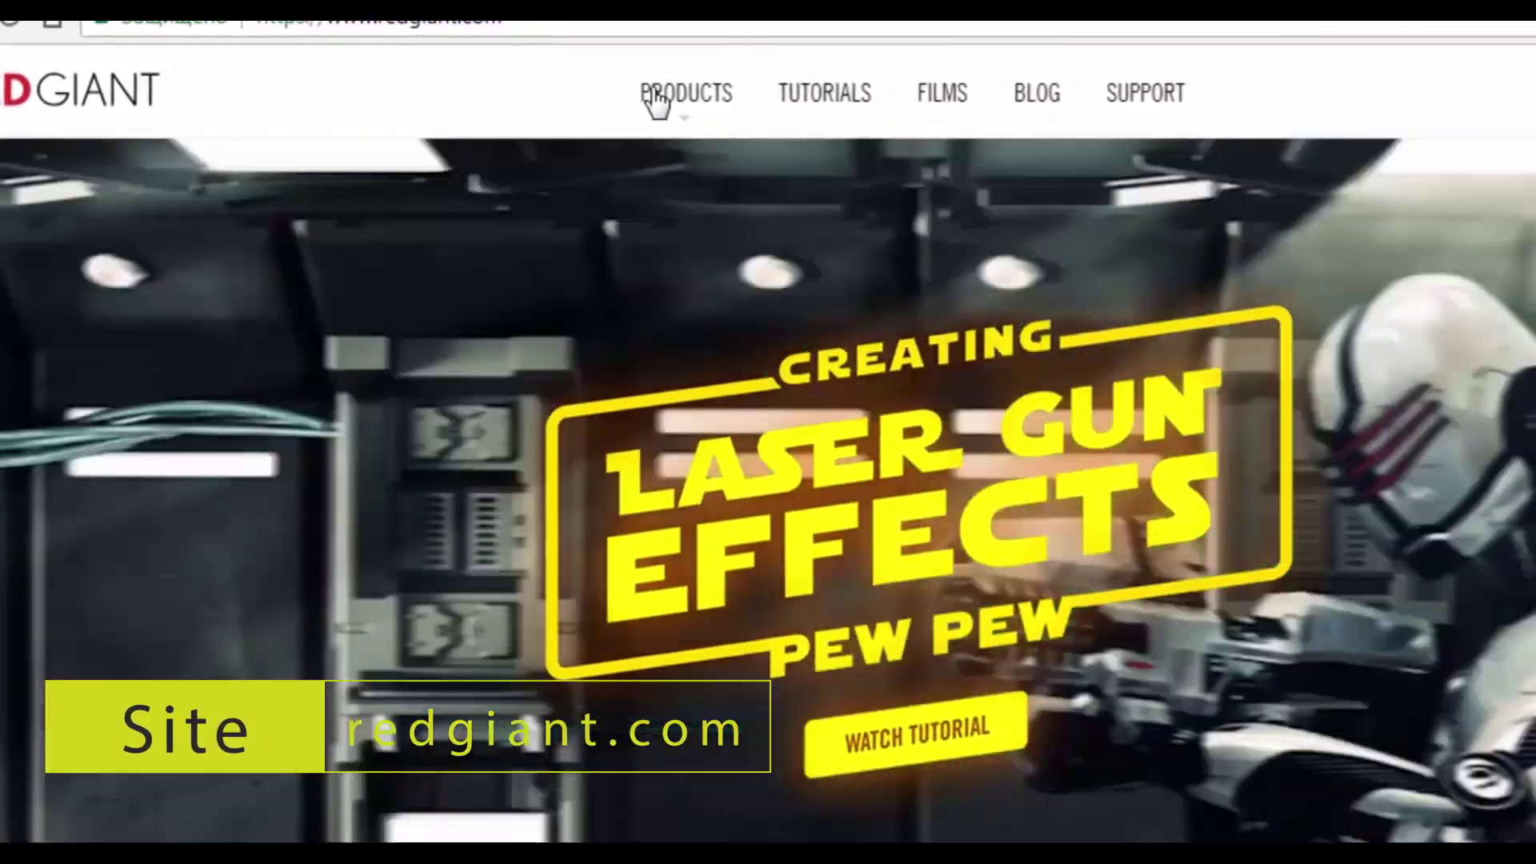
Open Red Giant's Trapcode Suite free-trial page and expand its Mac OS X/Windows download options.
{"action": "left_click", "coordinate": [640, 92]}
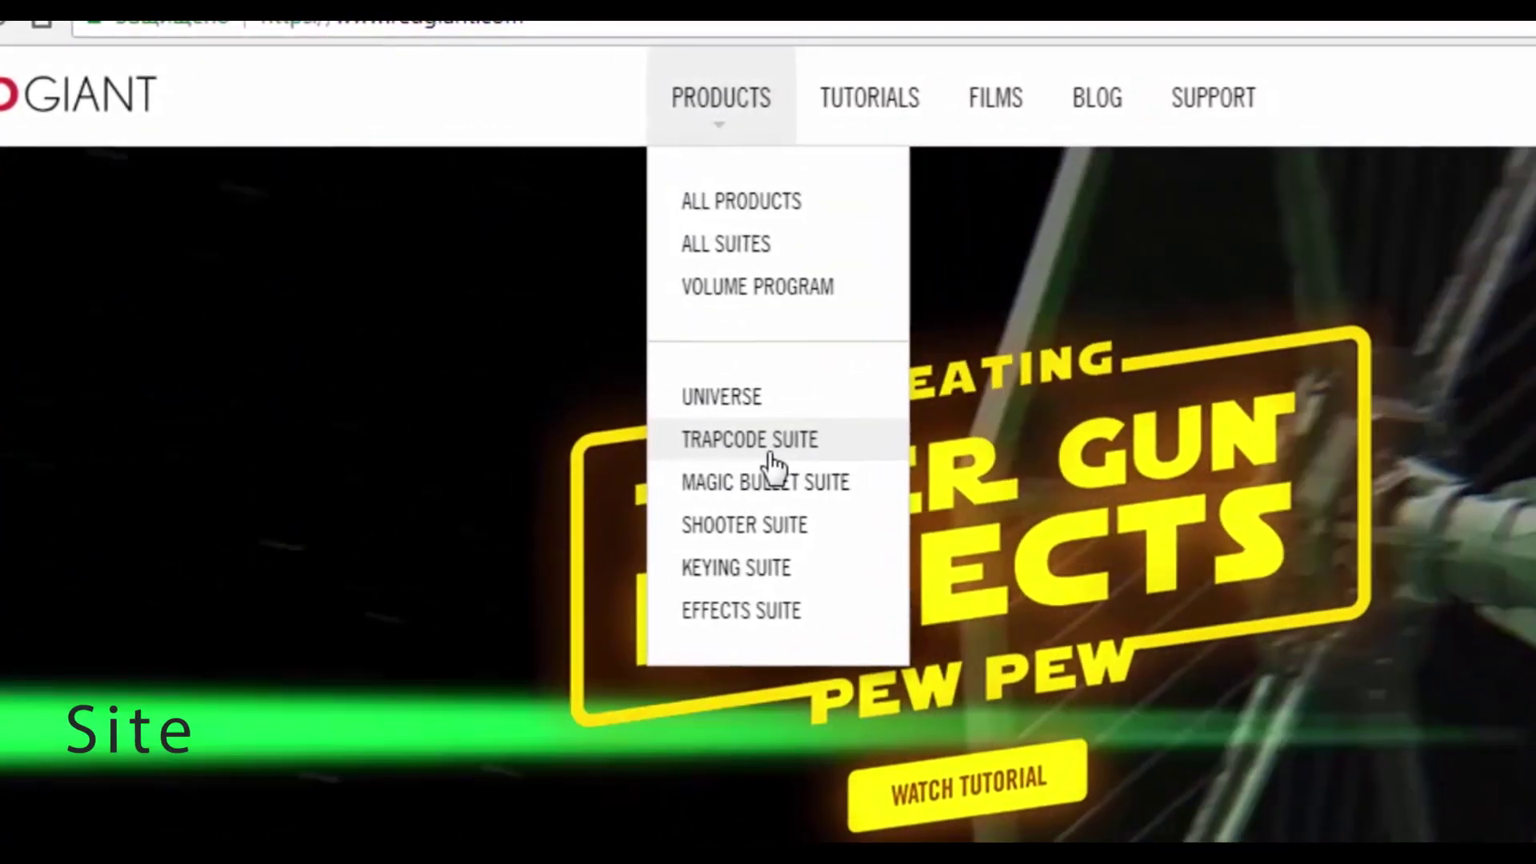
{"action": "left_click", "coordinate": [720, 432]}
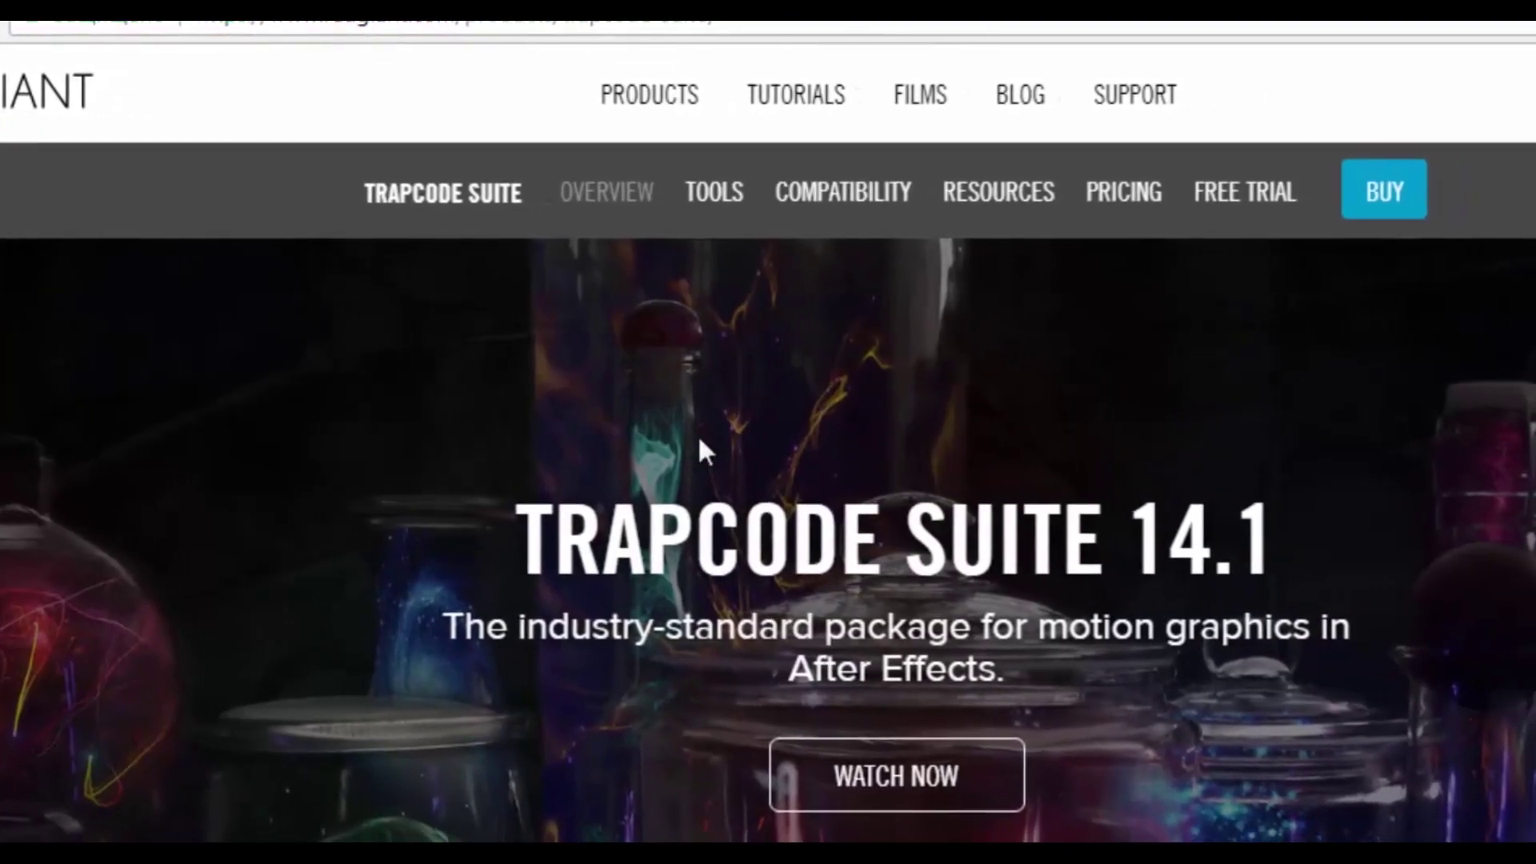
{"action": "scroll", "coordinate": [1280, 432], "scroll_direction": "down", "scroll_amount": 8}
{"action": "scroll", "coordinate": [1208, 416], "scroll_direction": "up", "scroll_amount": 8}
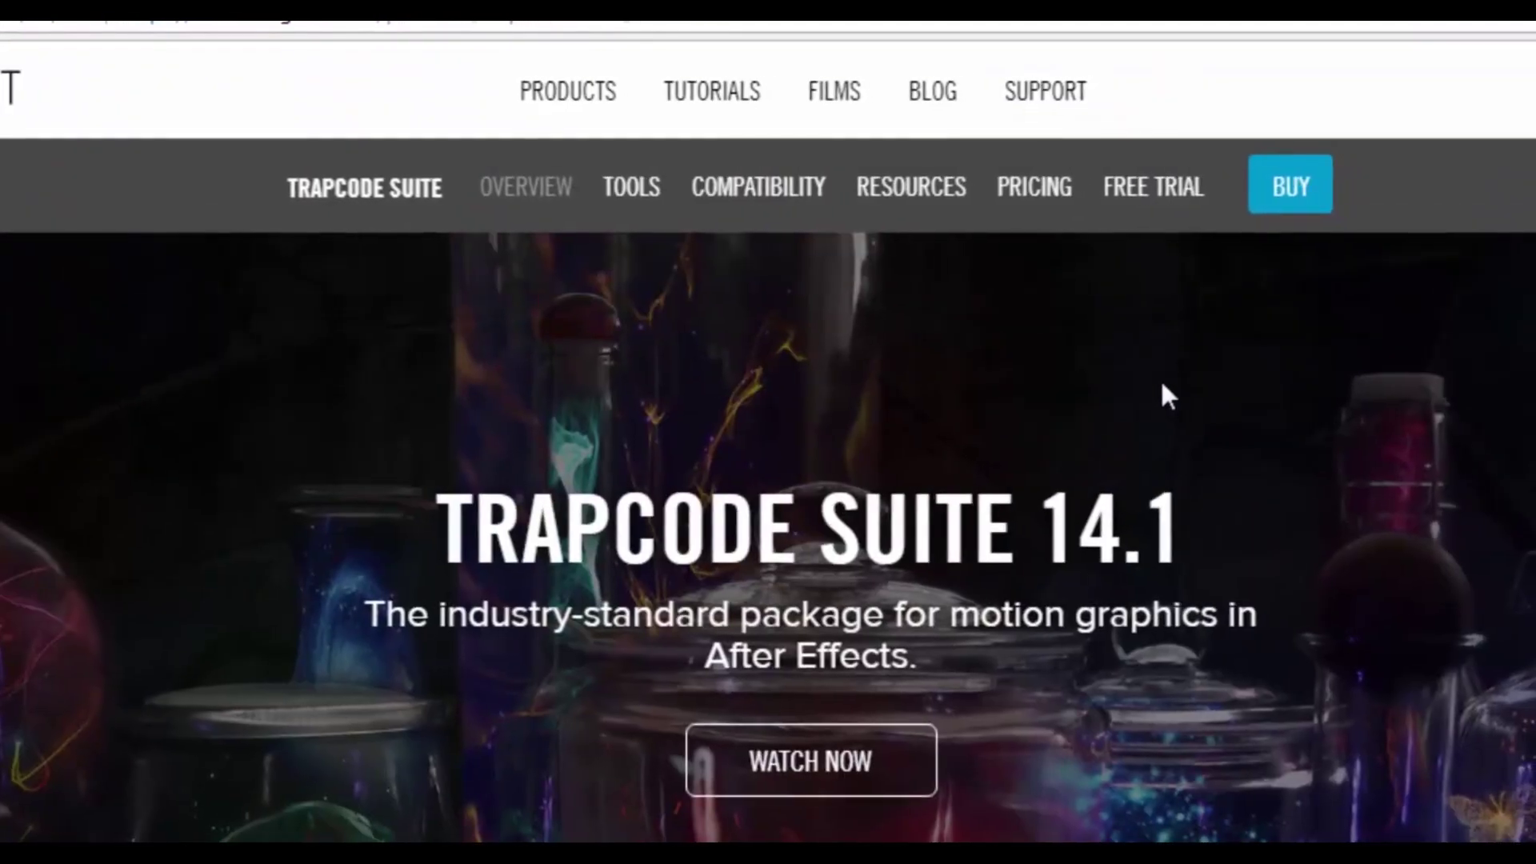
{"action": "left_click", "coordinate": [1155, 196]}
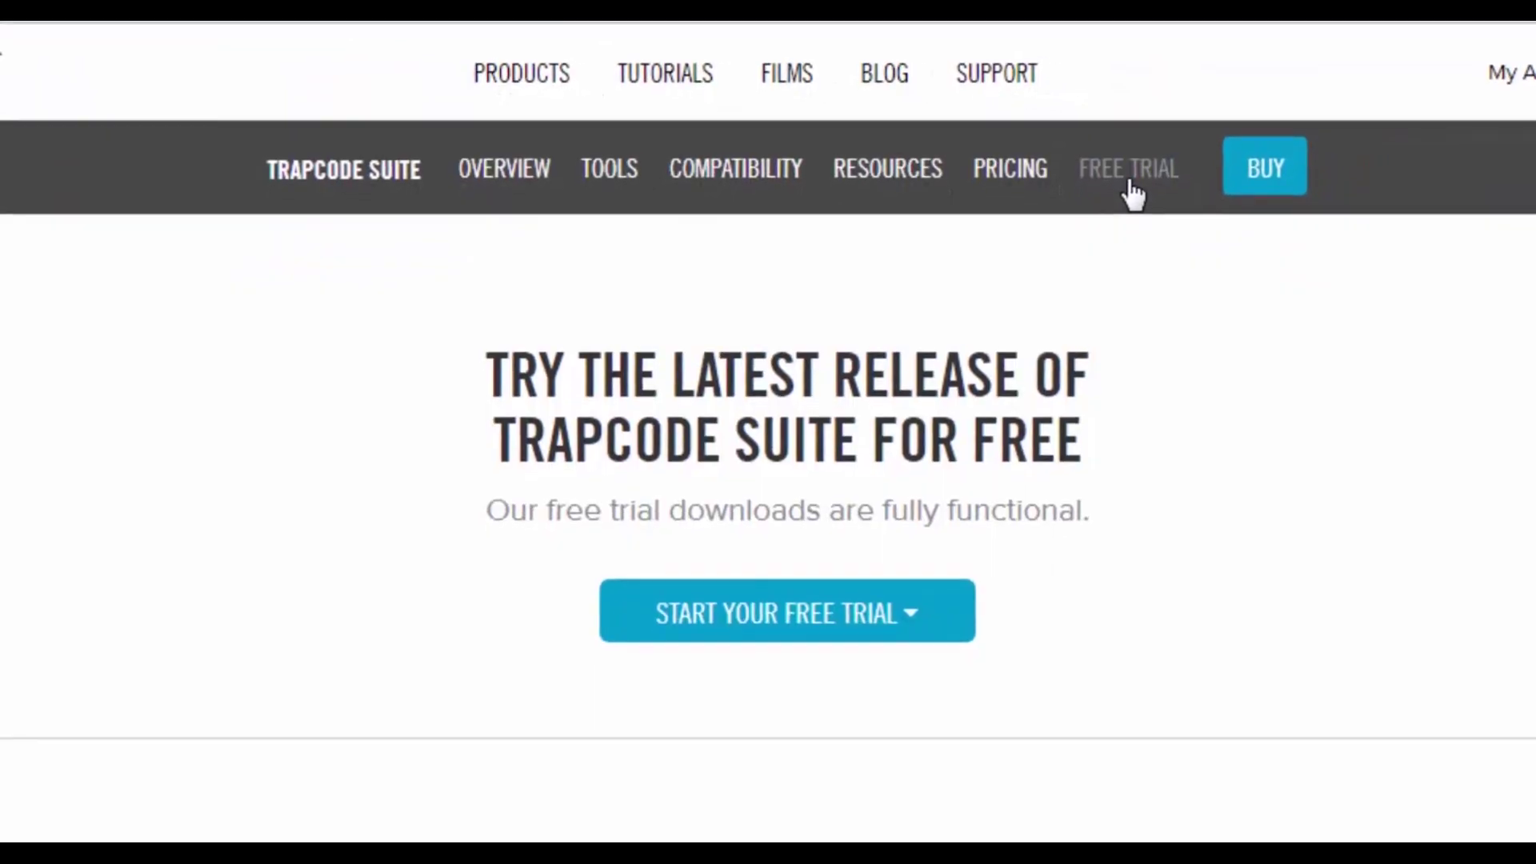
{"action": "left_click", "coordinate": [865, 600]}
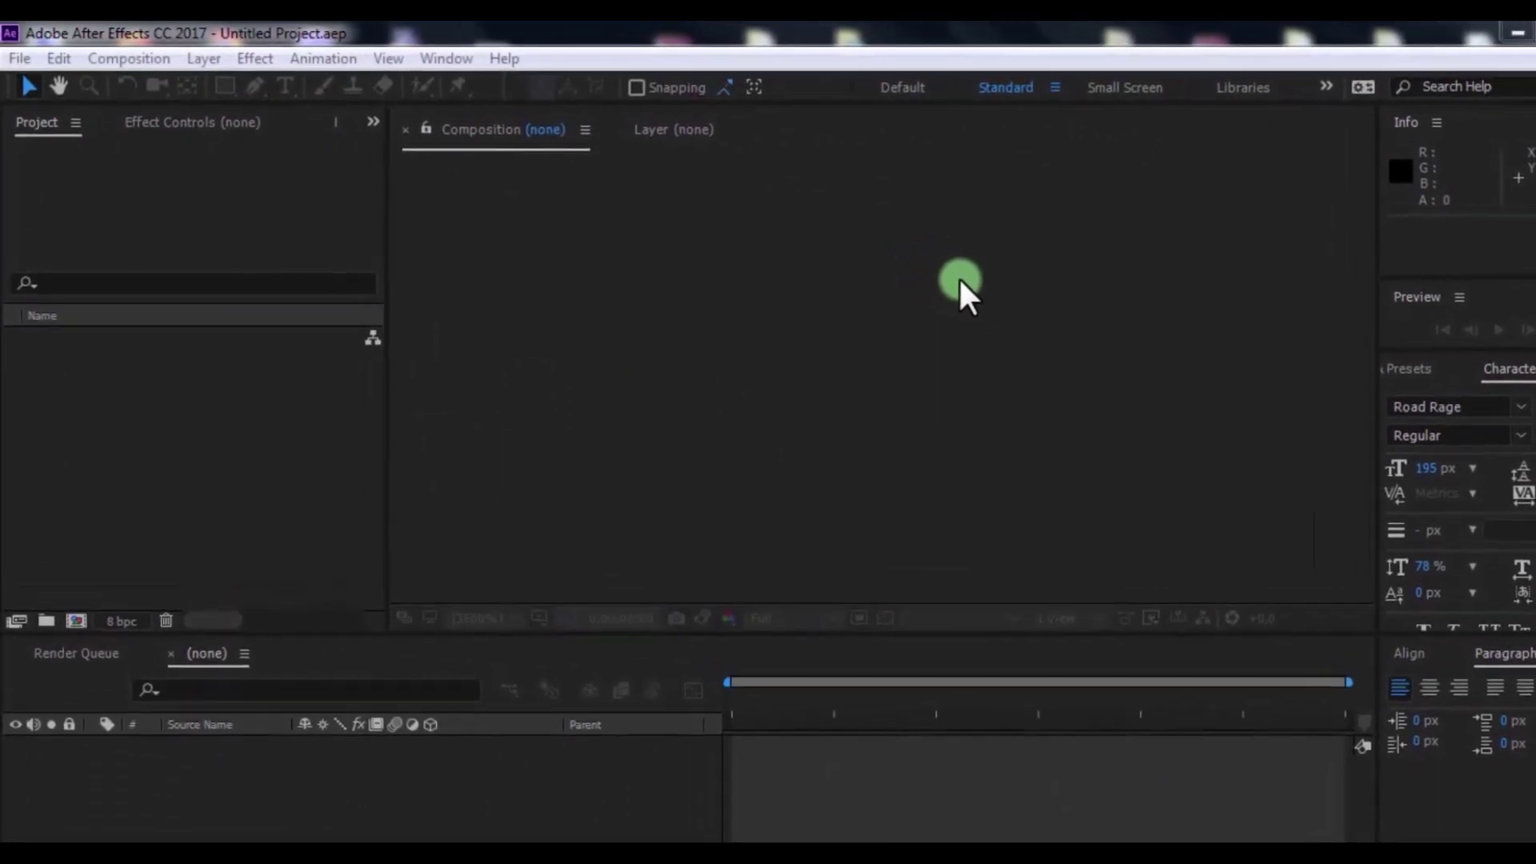
Enable Allow Scripts to Write Files and Access Network in General preferences.
{"action": "left_click", "coordinate": [115, 362]}
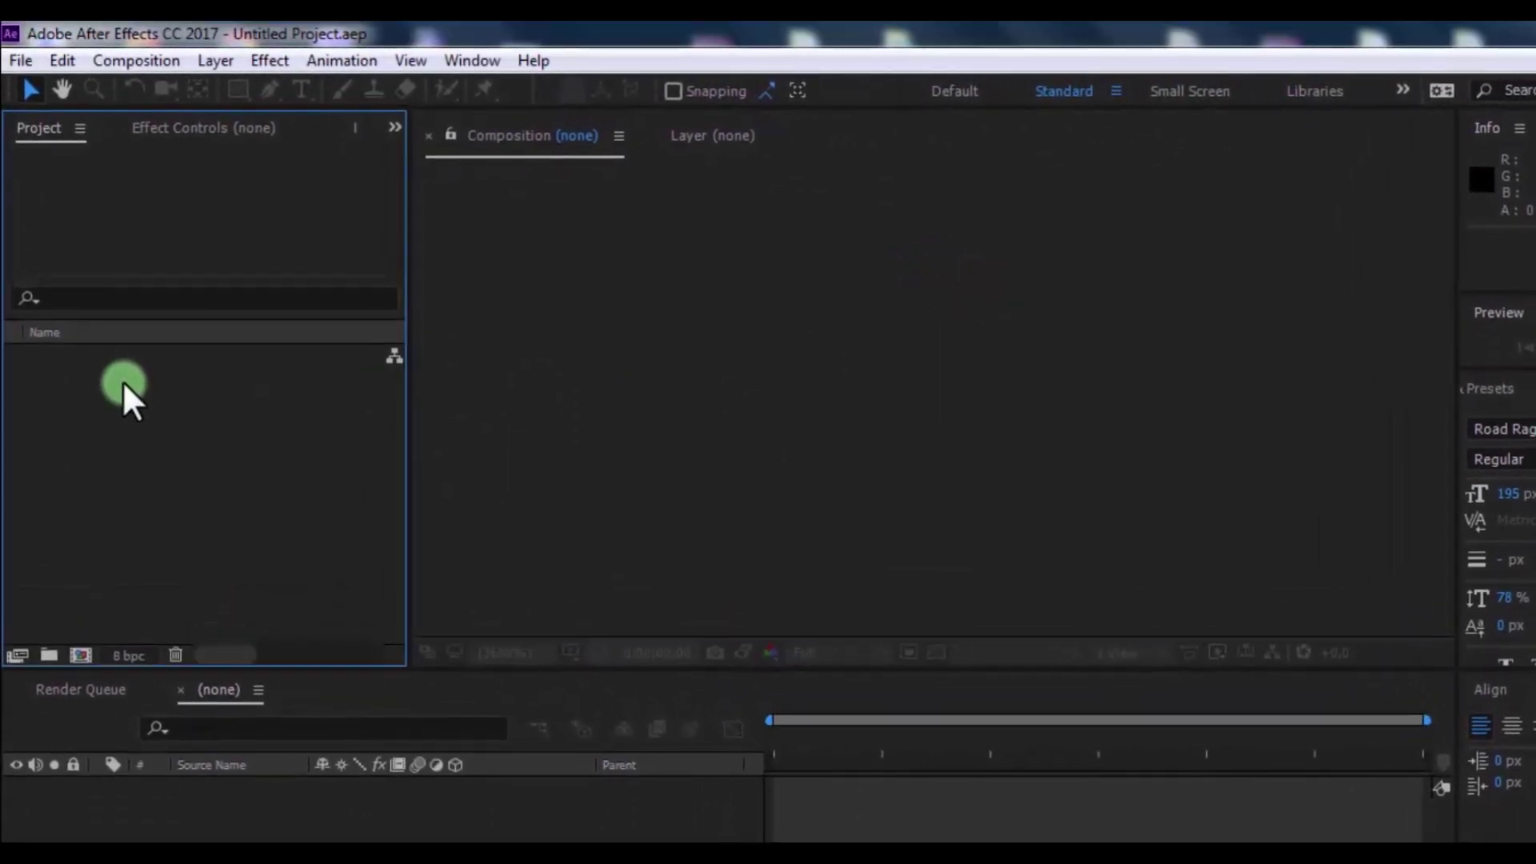
{"action": "left_click", "coordinate": [62, 60]}
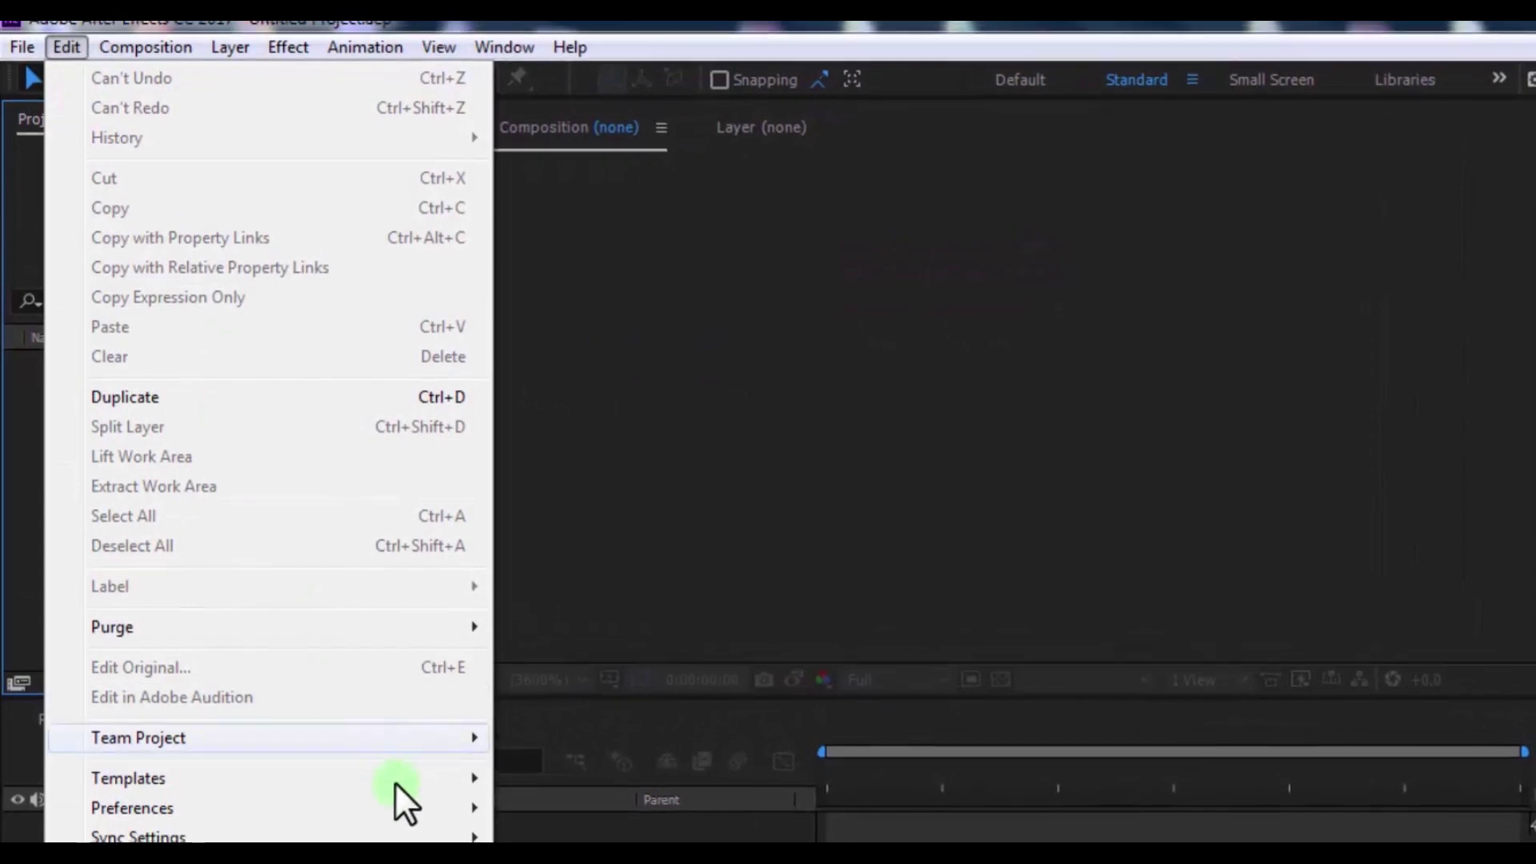
{"action": "mouse_move", "coordinate": [416, 808]}
{"action": "left_click", "coordinate": [596, 358]}
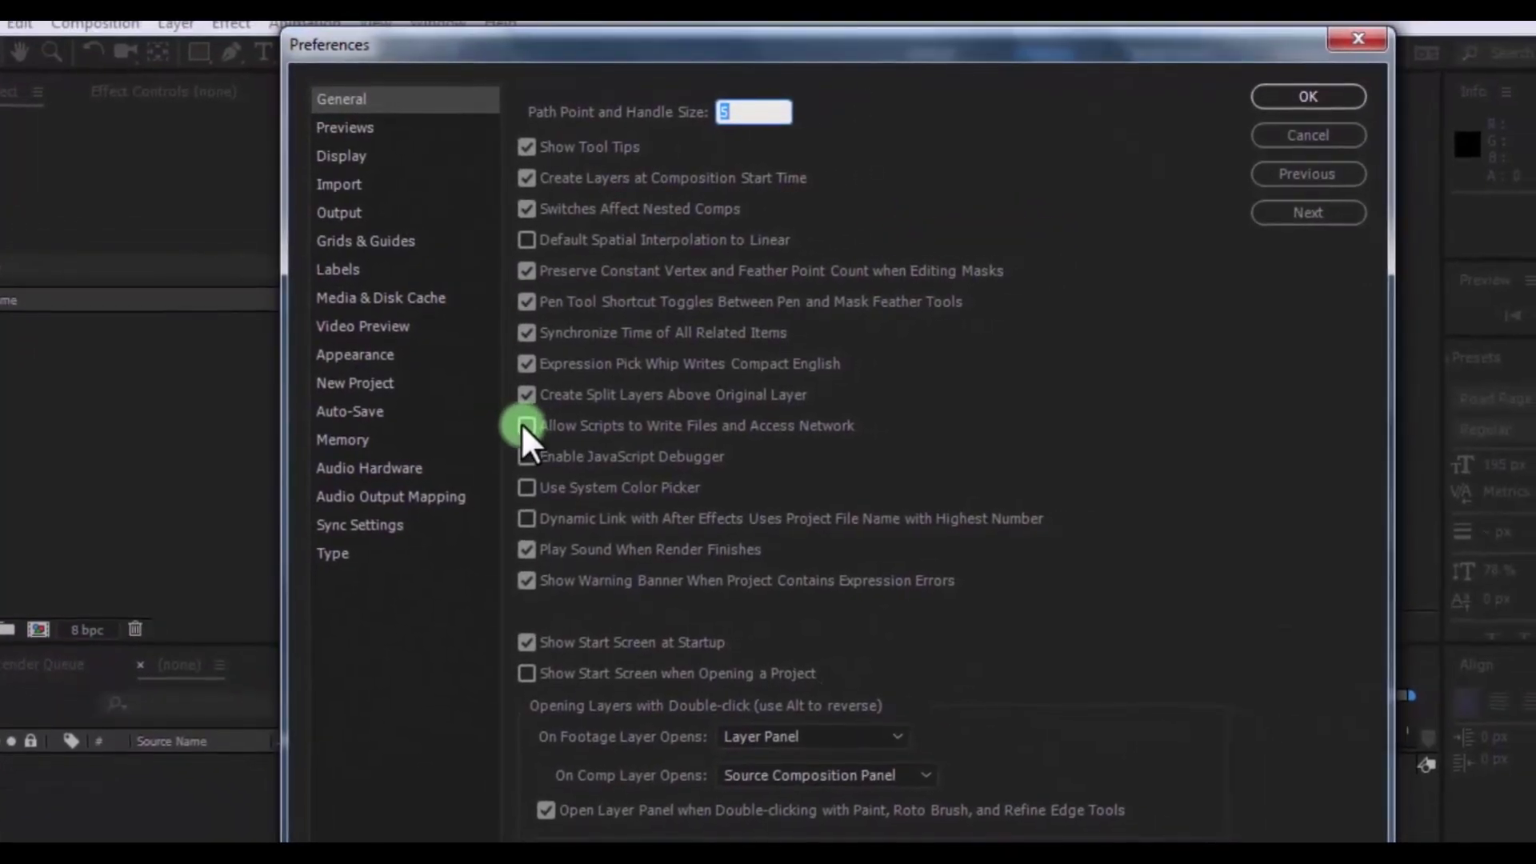
{"action": "left_click", "coordinate": [521, 423]}
{"action": "left_click", "coordinate": [1275, 97]}
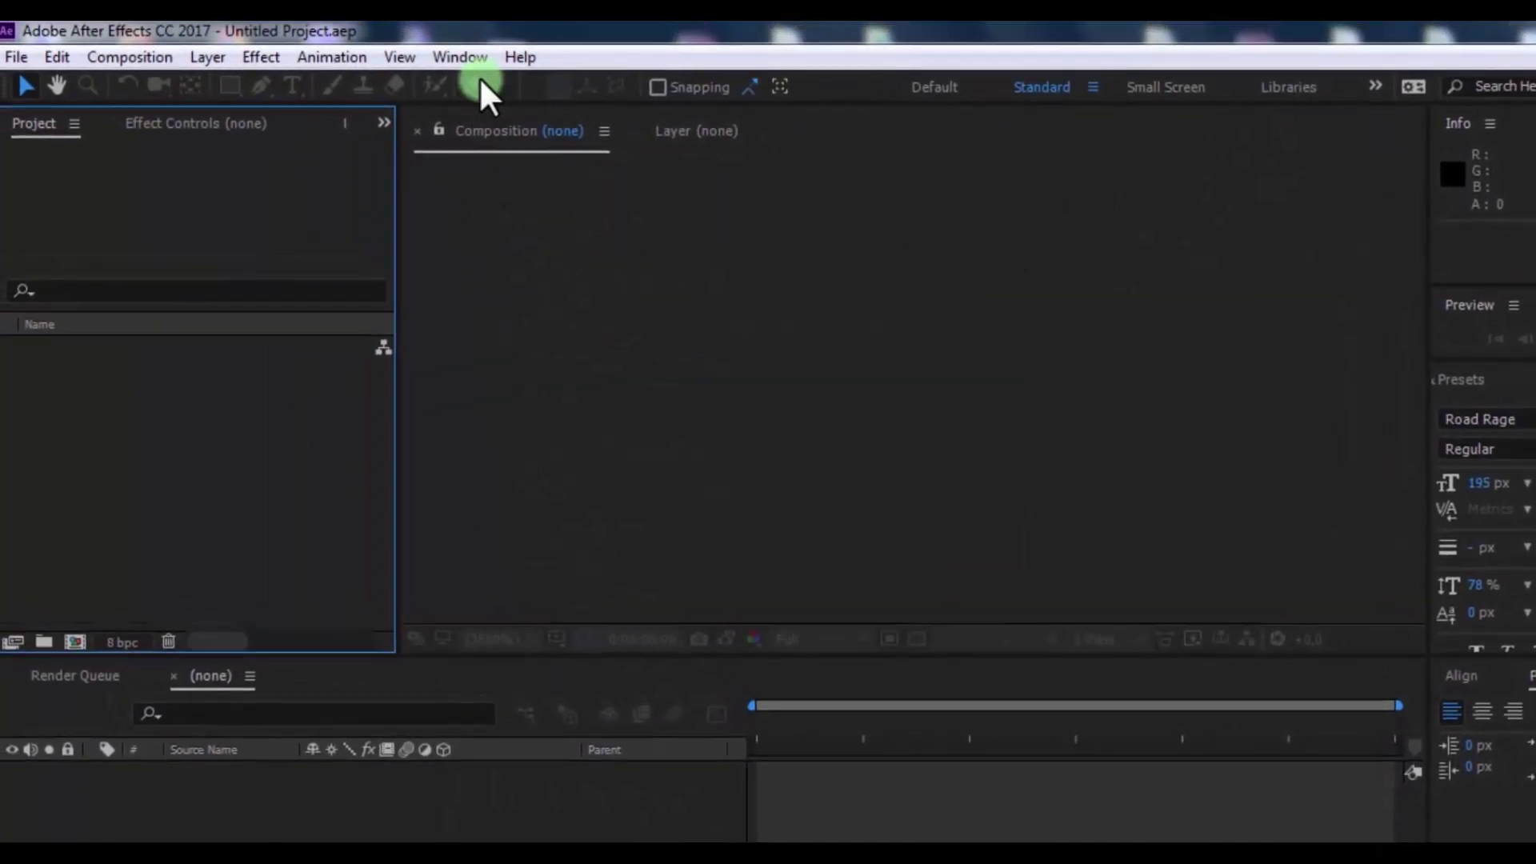
Open the Motion Factory panel from Window > Extensions.
{"action": "left_click", "coordinate": [458, 58]}
{"action": "mouse_move", "coordinate": [928, 112]}
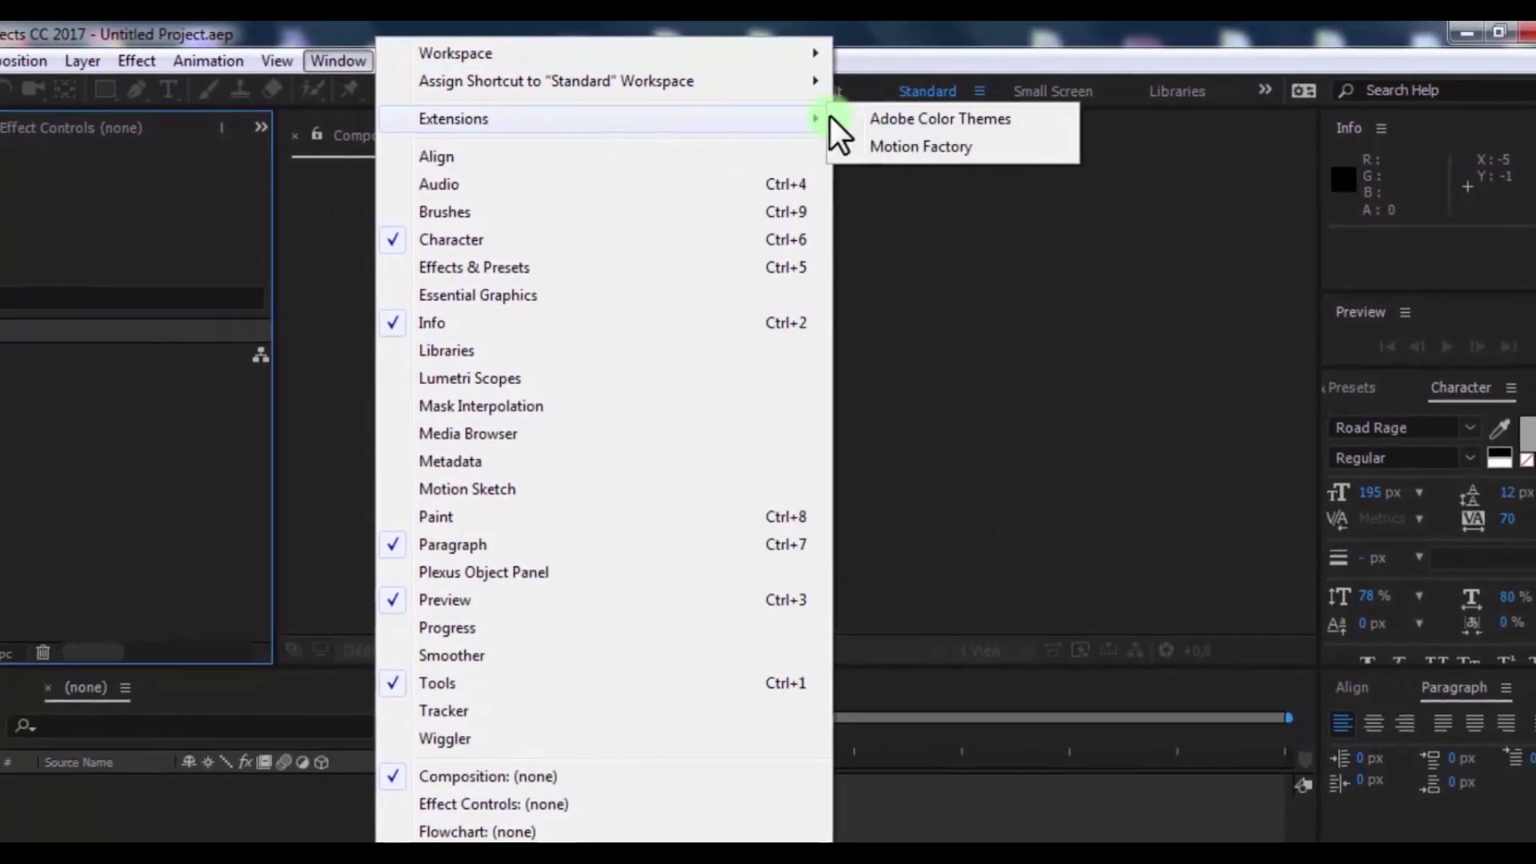
{"action": "left_click", "coordinate": [896, 148]}
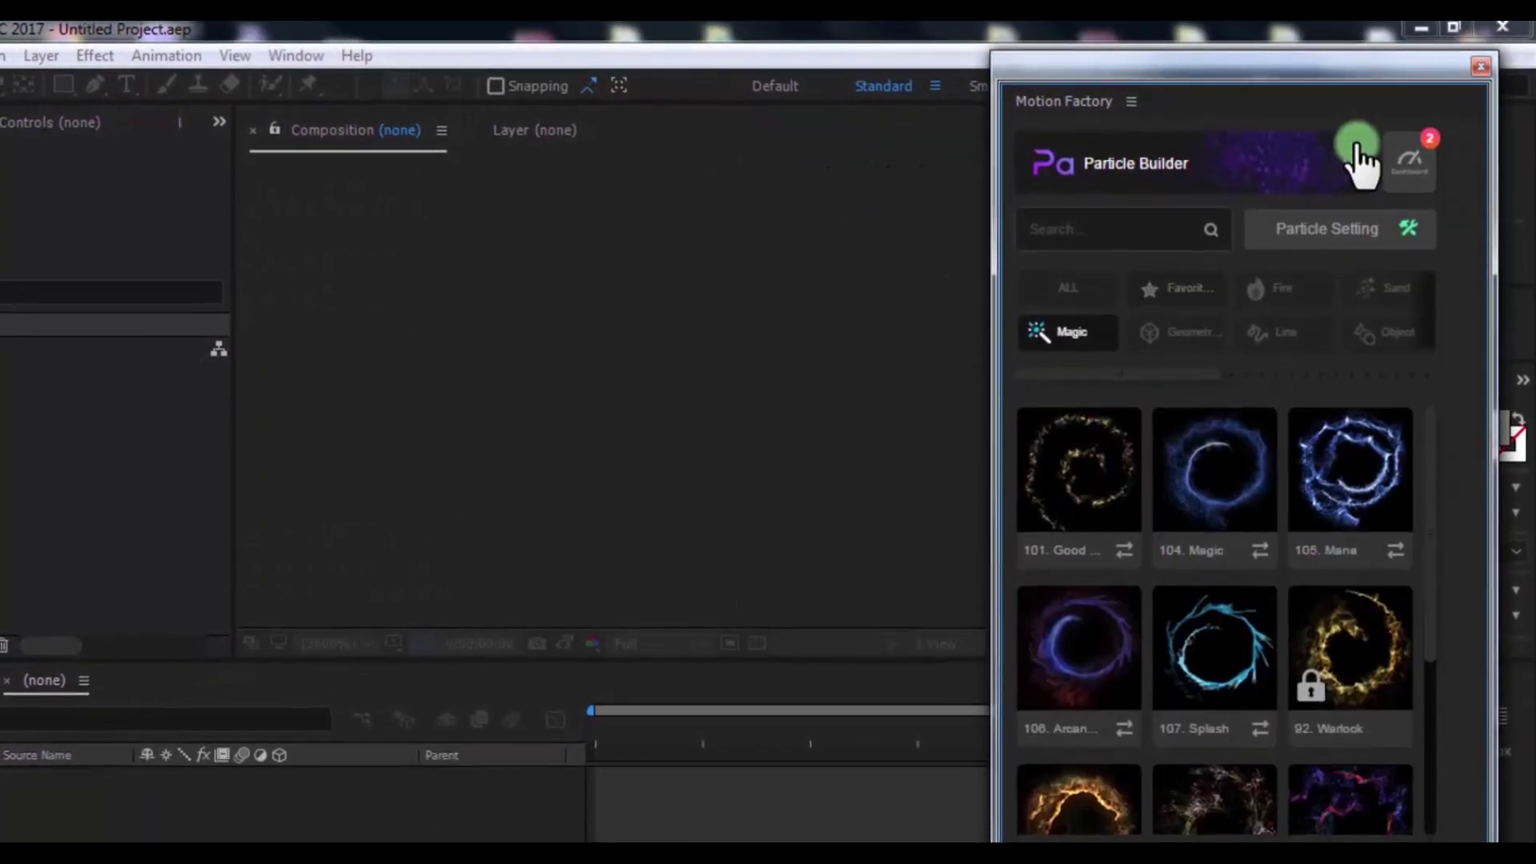
Install the five .mfg packages through Motion Factory's Products drop area and close the summary.
{"action": "left_click", "coordinate": [1409, 164]}
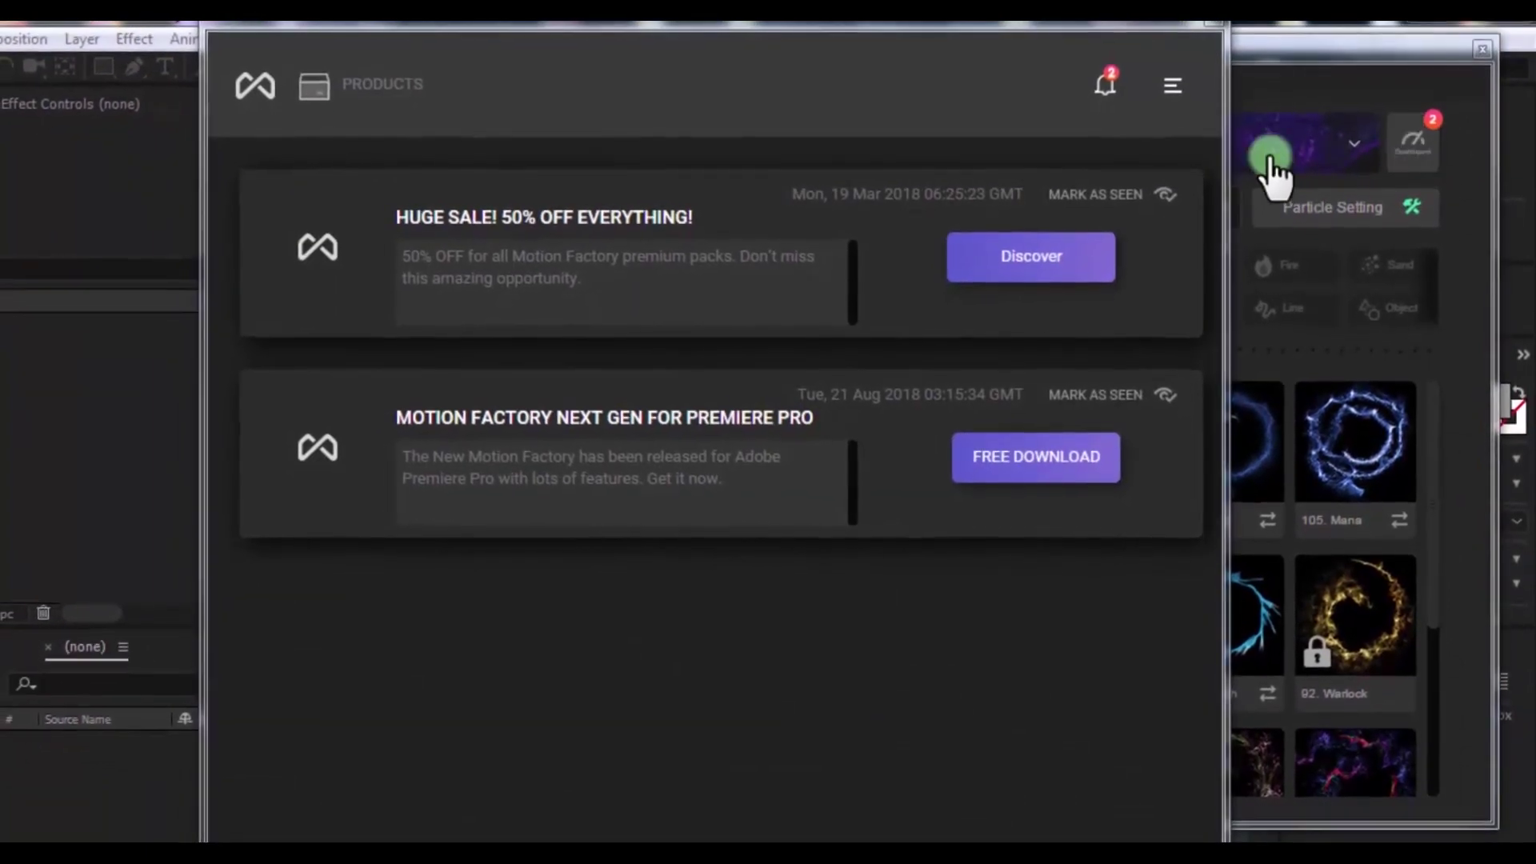
{"action": "left_click", "coordinate": [350, 88]}
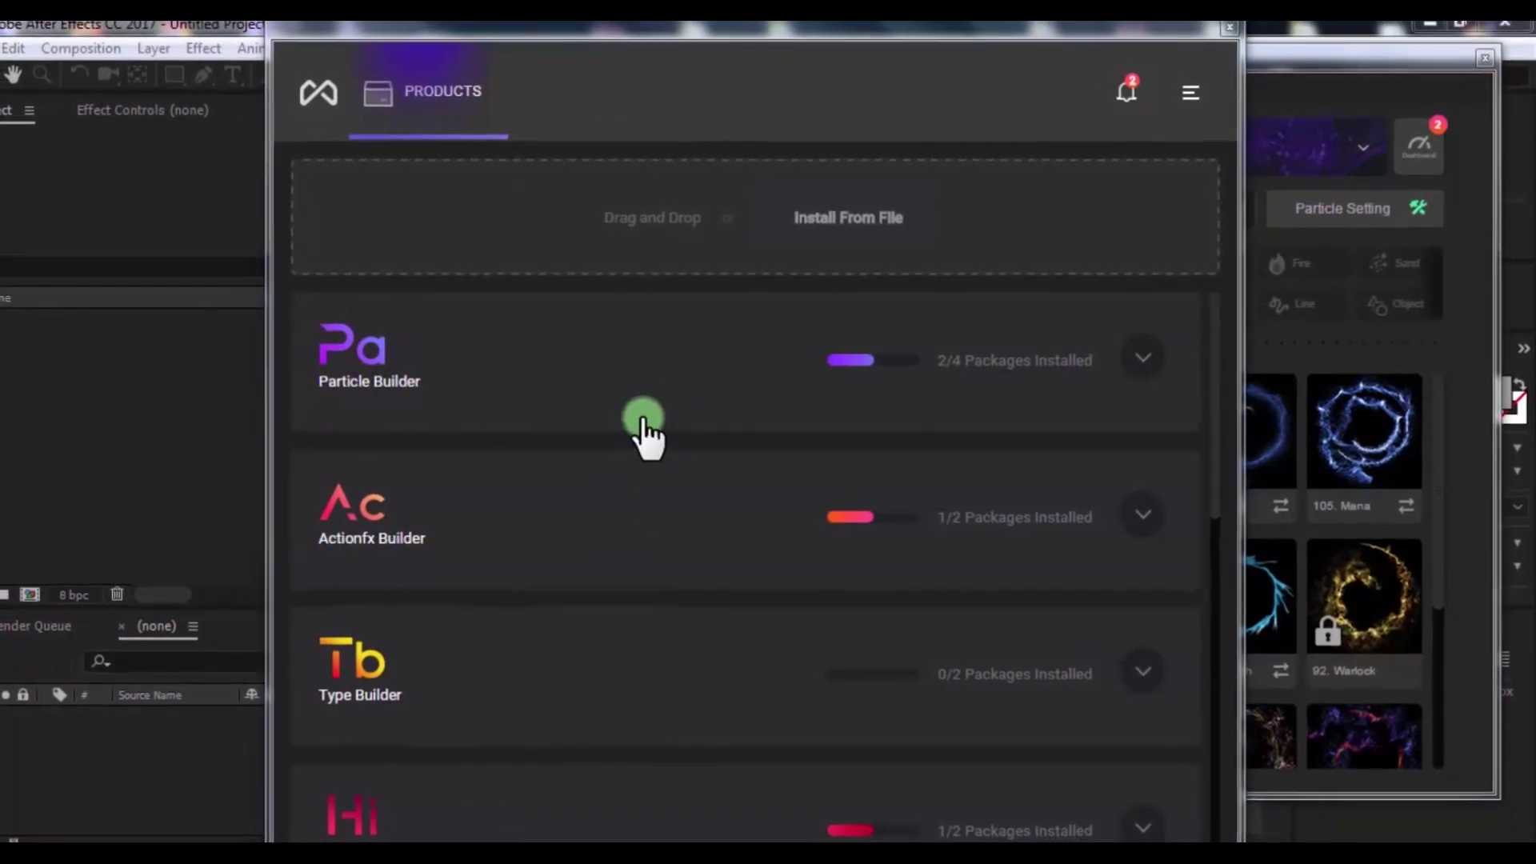
{"action": "scroll", "coordinate": [670, 392], "scroll_direction": "down", "scroll_amount": 7}
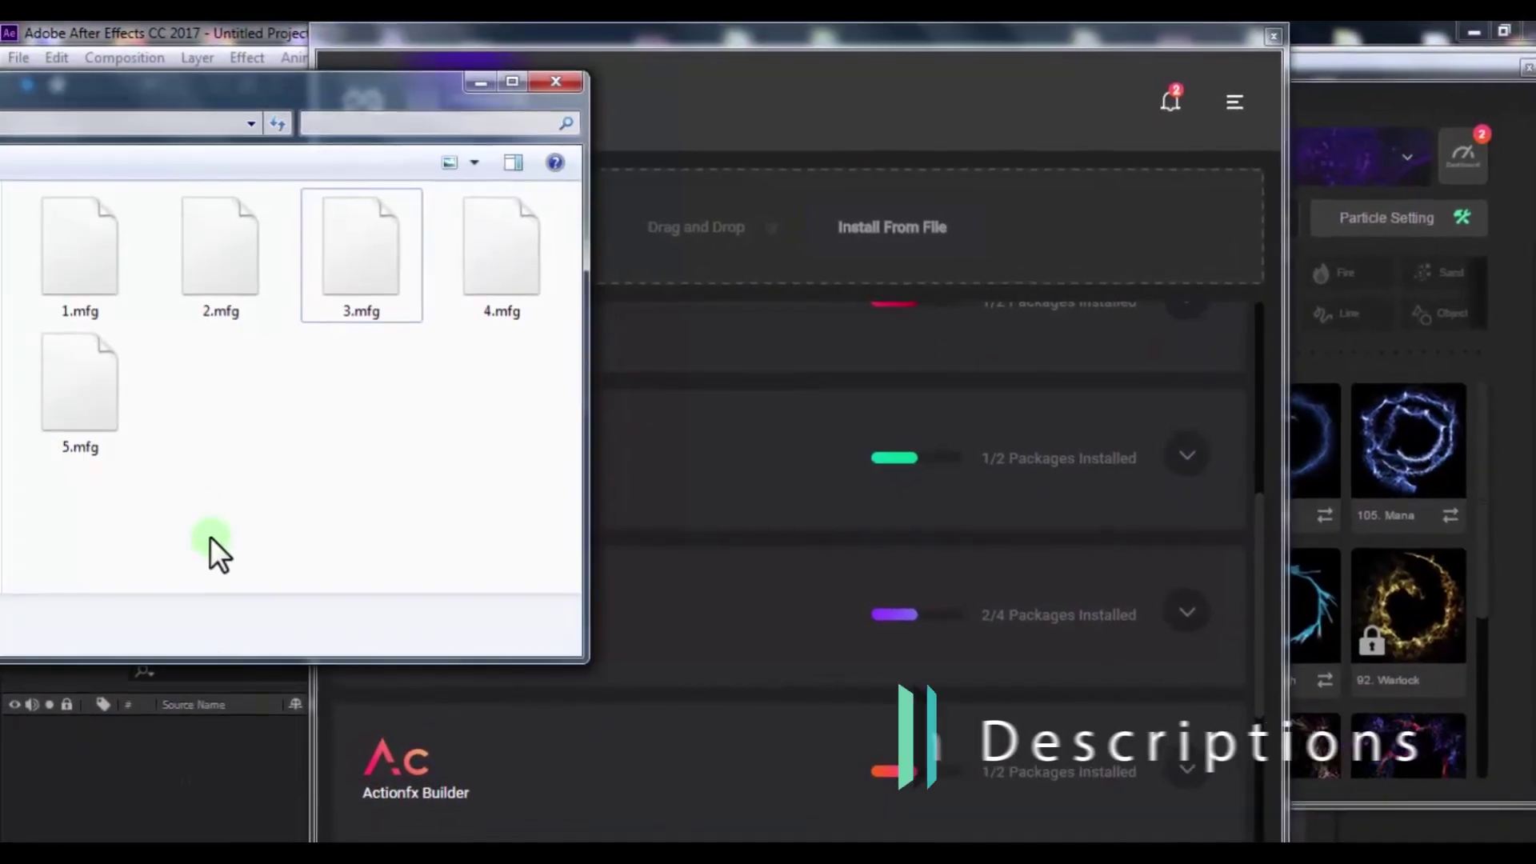
{"action": "left_click_drag", "start_coordinate": [69, 478], "coordinate": [488, 288]}
{"action": "left_click_drag", "start_coordinate": [242, 324], "coordinate": [857, 488]}
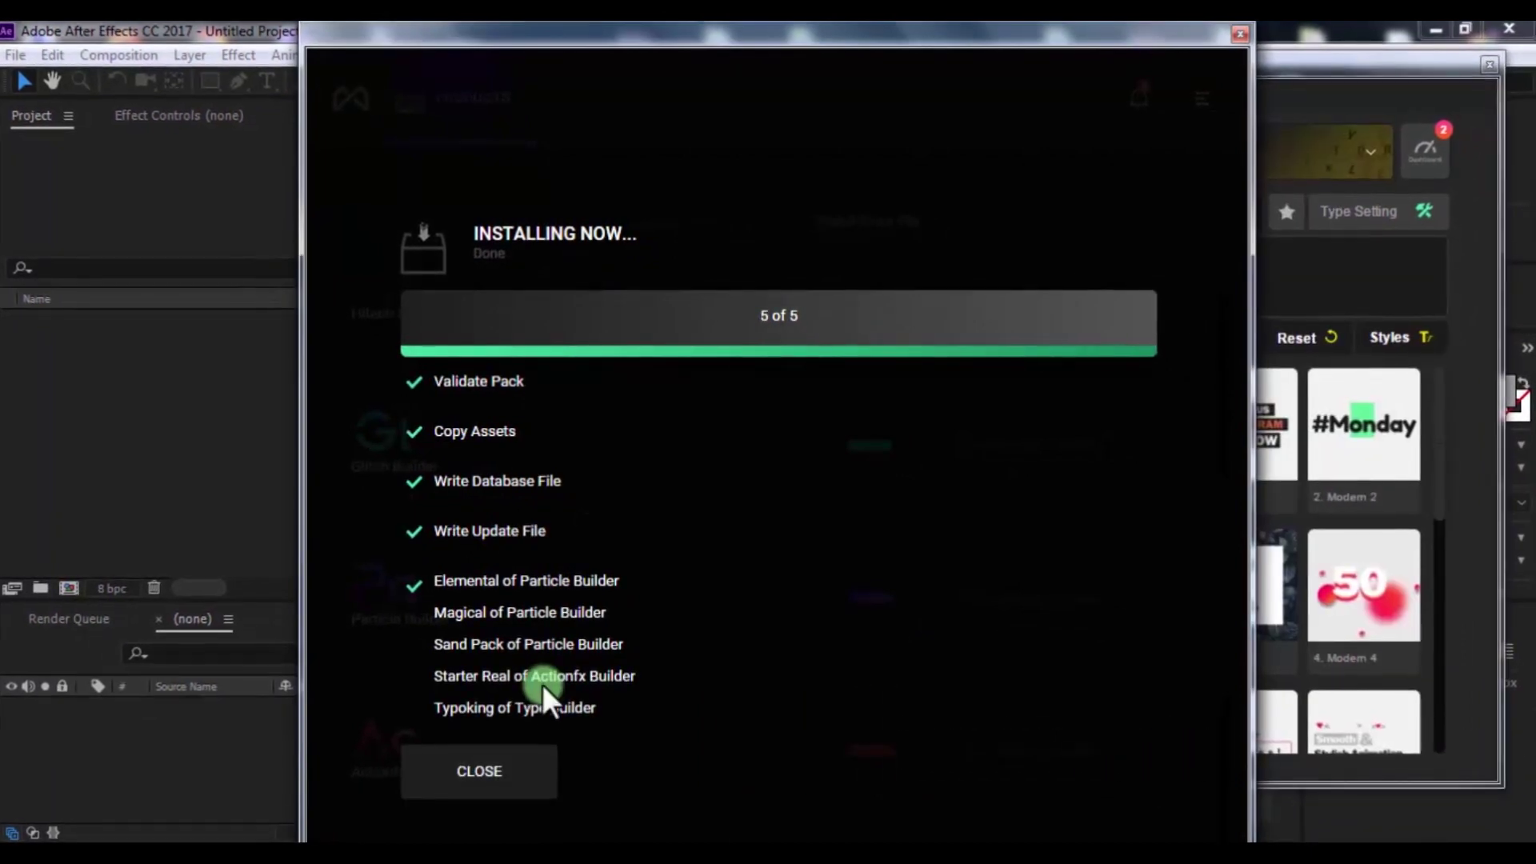
{"action": "left_click", "coordinate": [531, 774]}
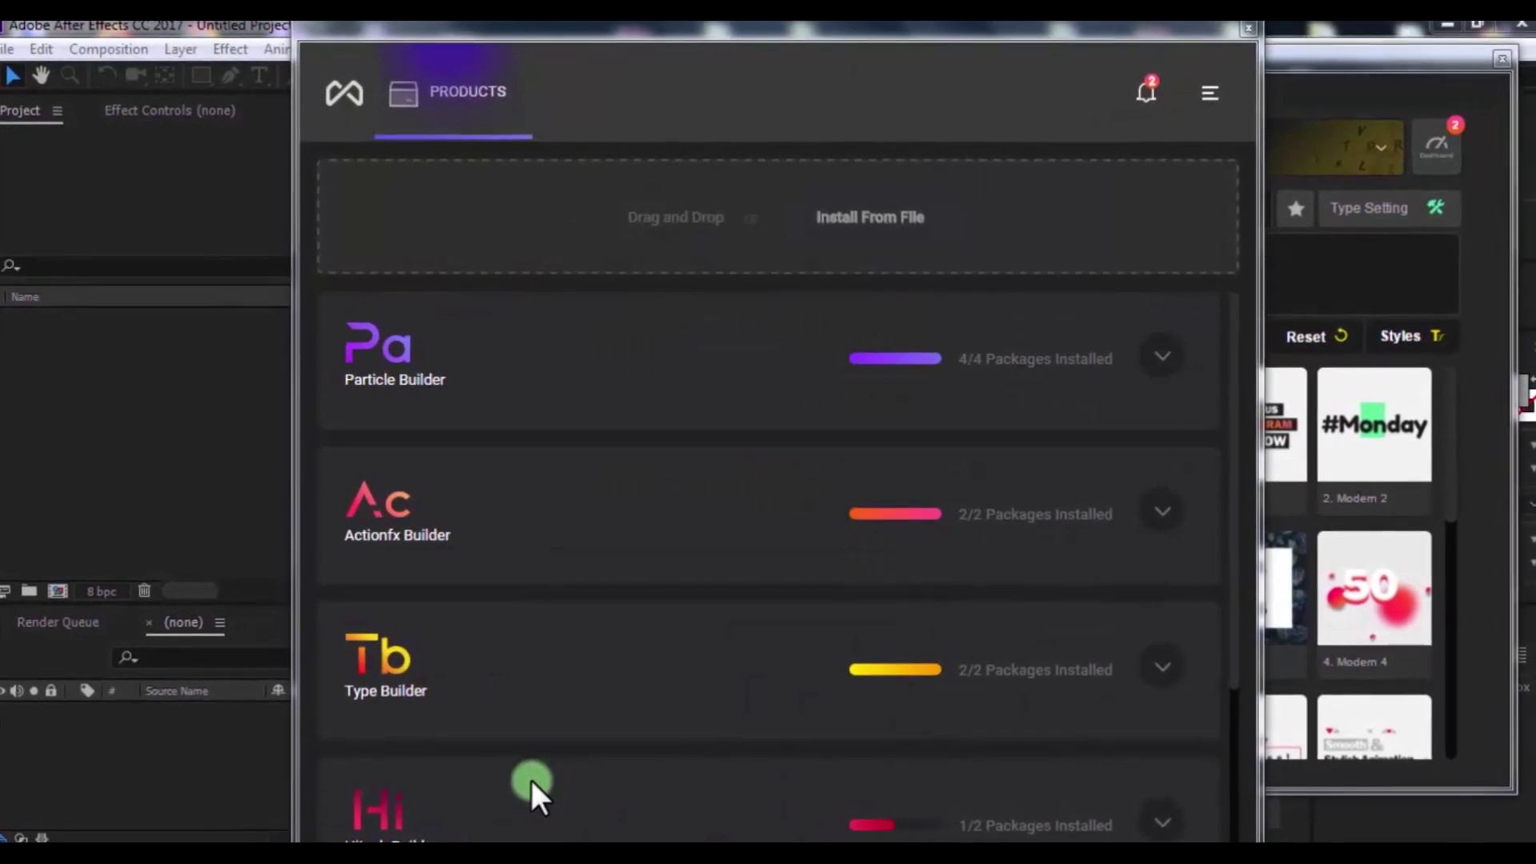
{"action": "scroll", "coordinate": [1008, 496], "scroll_direction": "down", "scroll_amount": 5}
{"action": "scroll", "coordinate": [1074, 407], "scroll_direction": "up", "scroll_amount": 2}
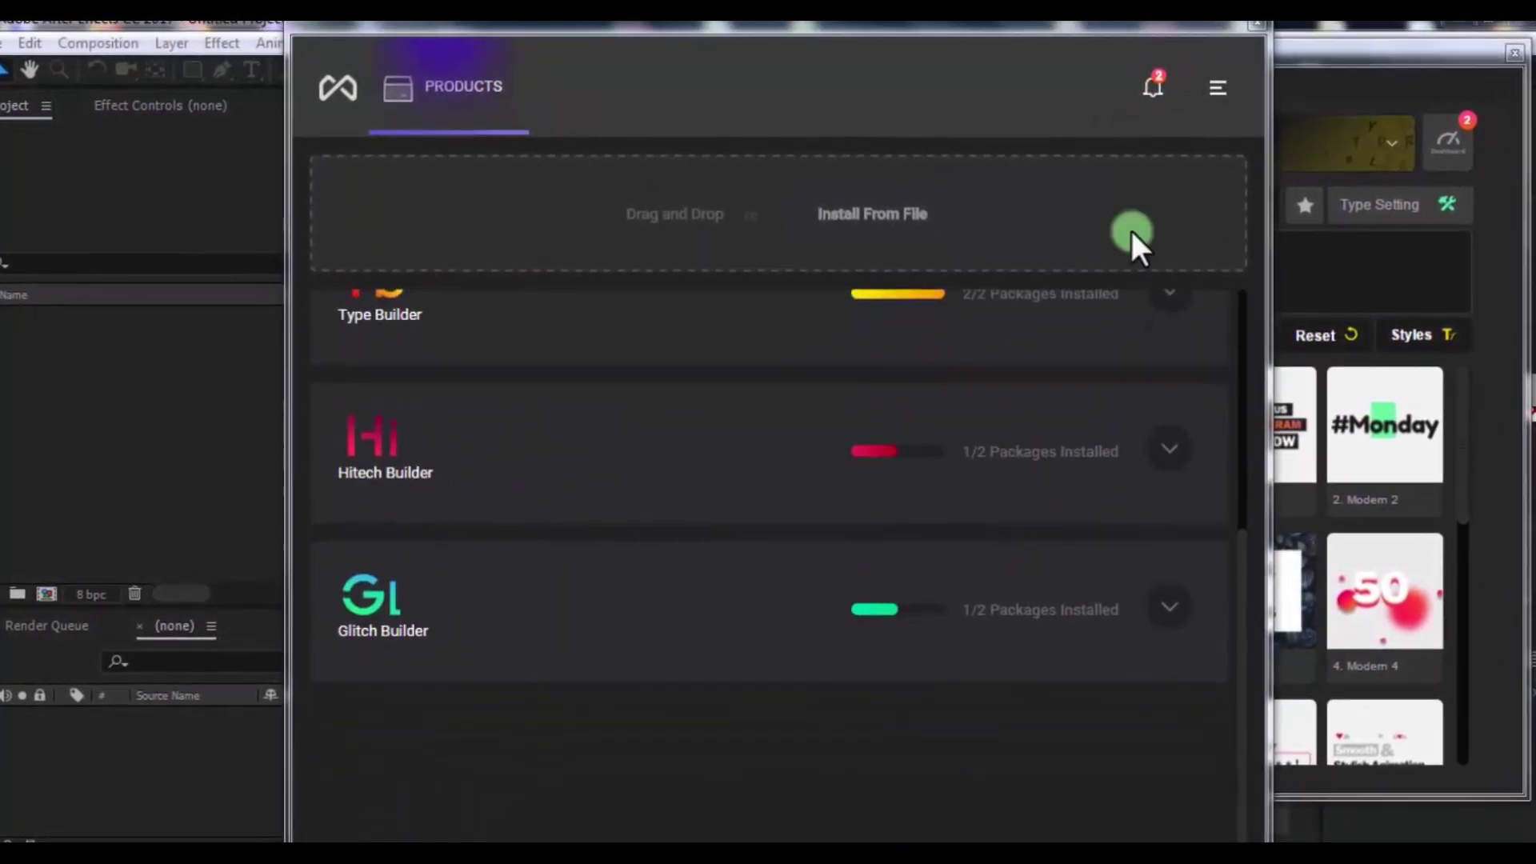
{"action": "scroll", "coordinate": [1074, 406], "scroll_direction": "up", "scroll_amount": 2}
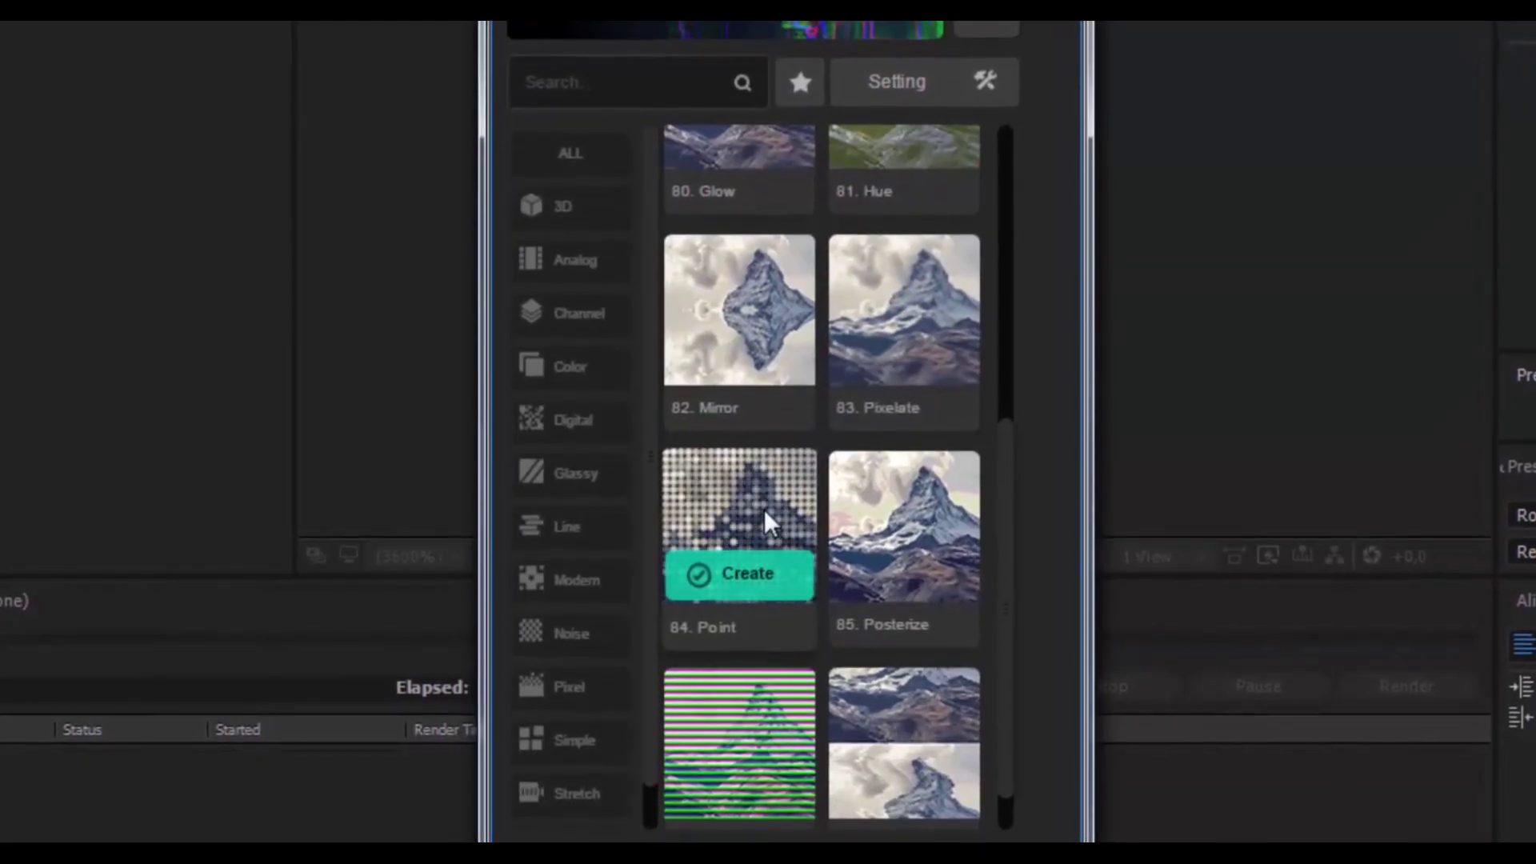
{"action": "scroll", "coordinate": [770, 512], "scroll_direction": "down", "scroll_amount": 3}
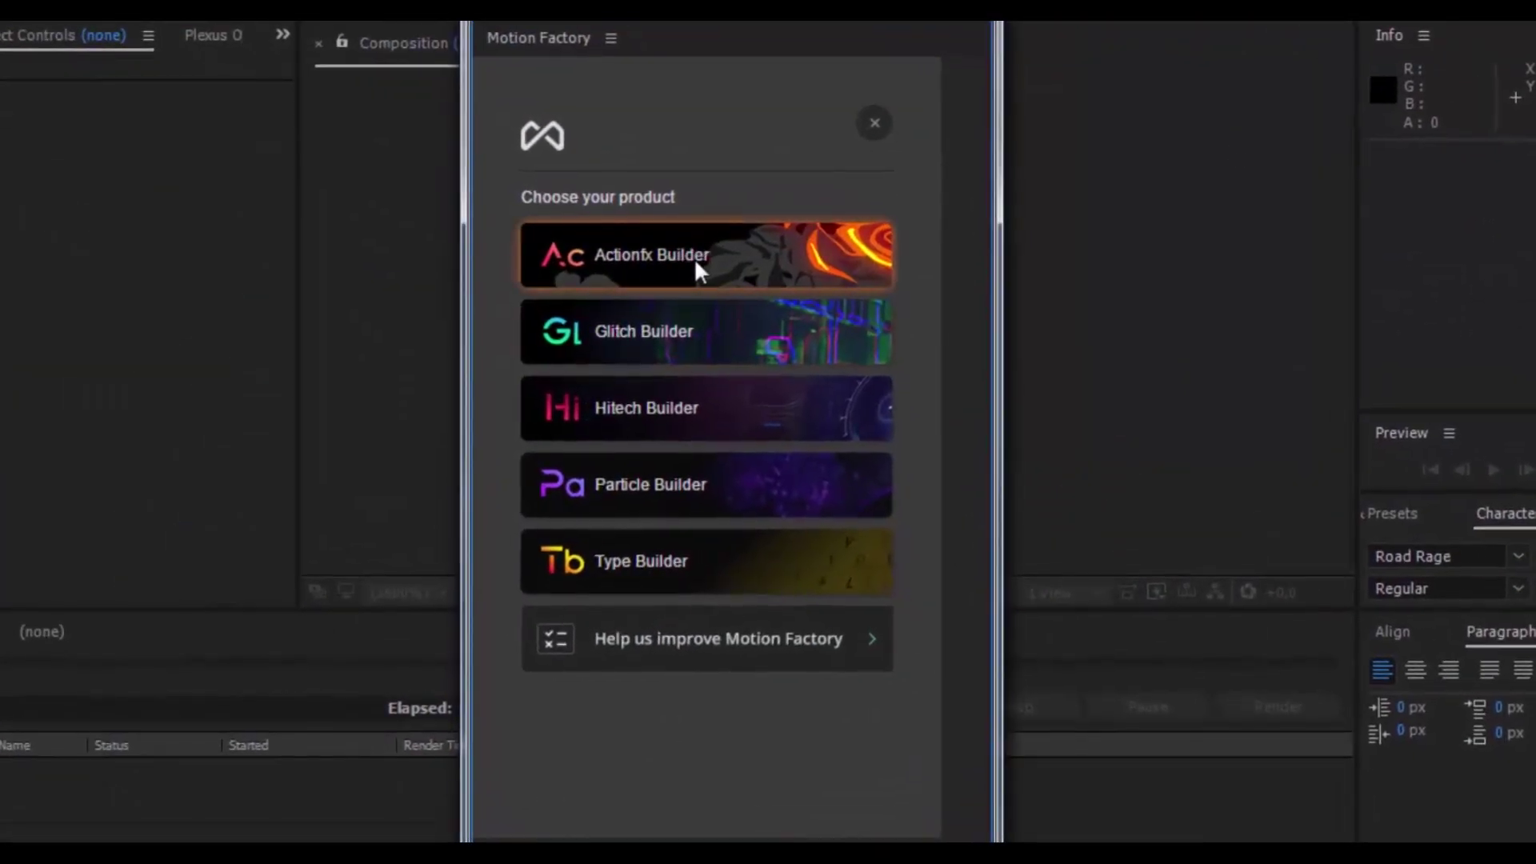
{"action": "left_click", "coordinate": [693, 258]}
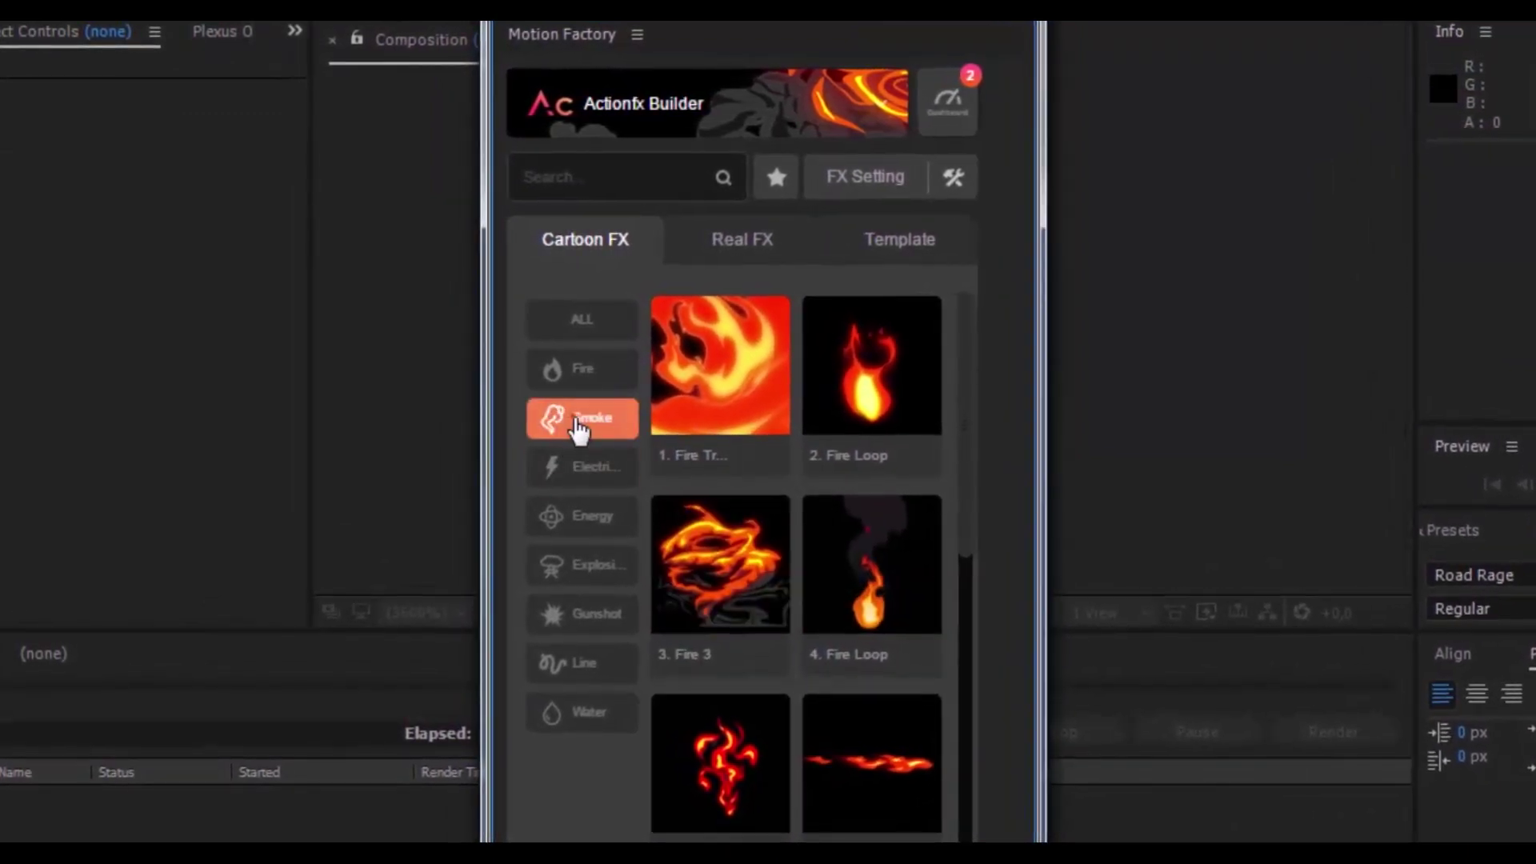
Create Actionfx Builder template 65, the jungle wooden-plank text, as Template Scene 06.
{"action": "left_click", "coordinate": [596, 432]}
{"action": "left_click", "coordinate": [598, 462]}
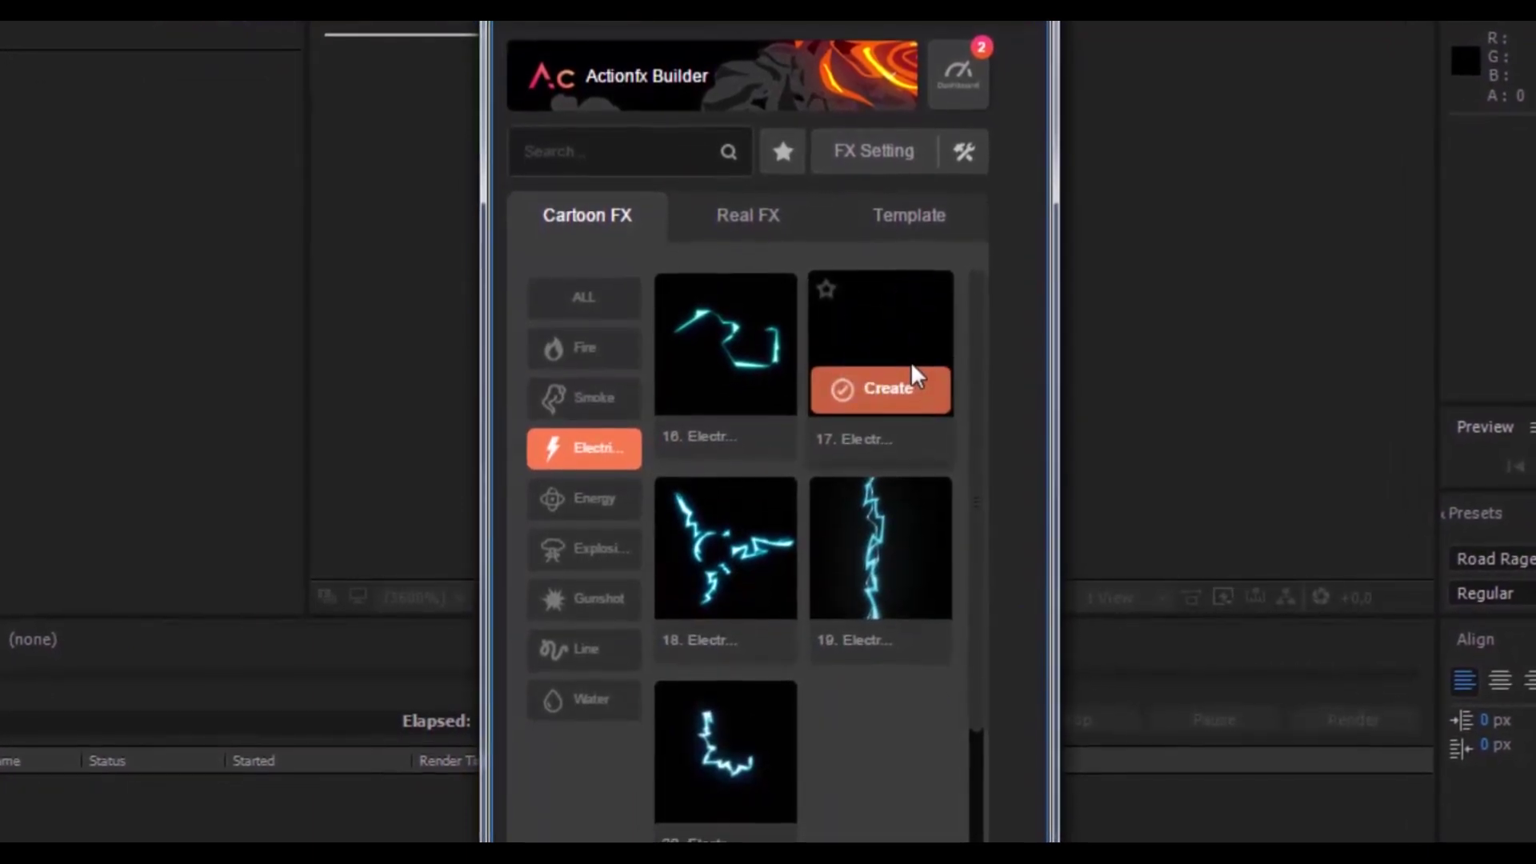
{"action": "left_click", "coordinate": [581, 568]}
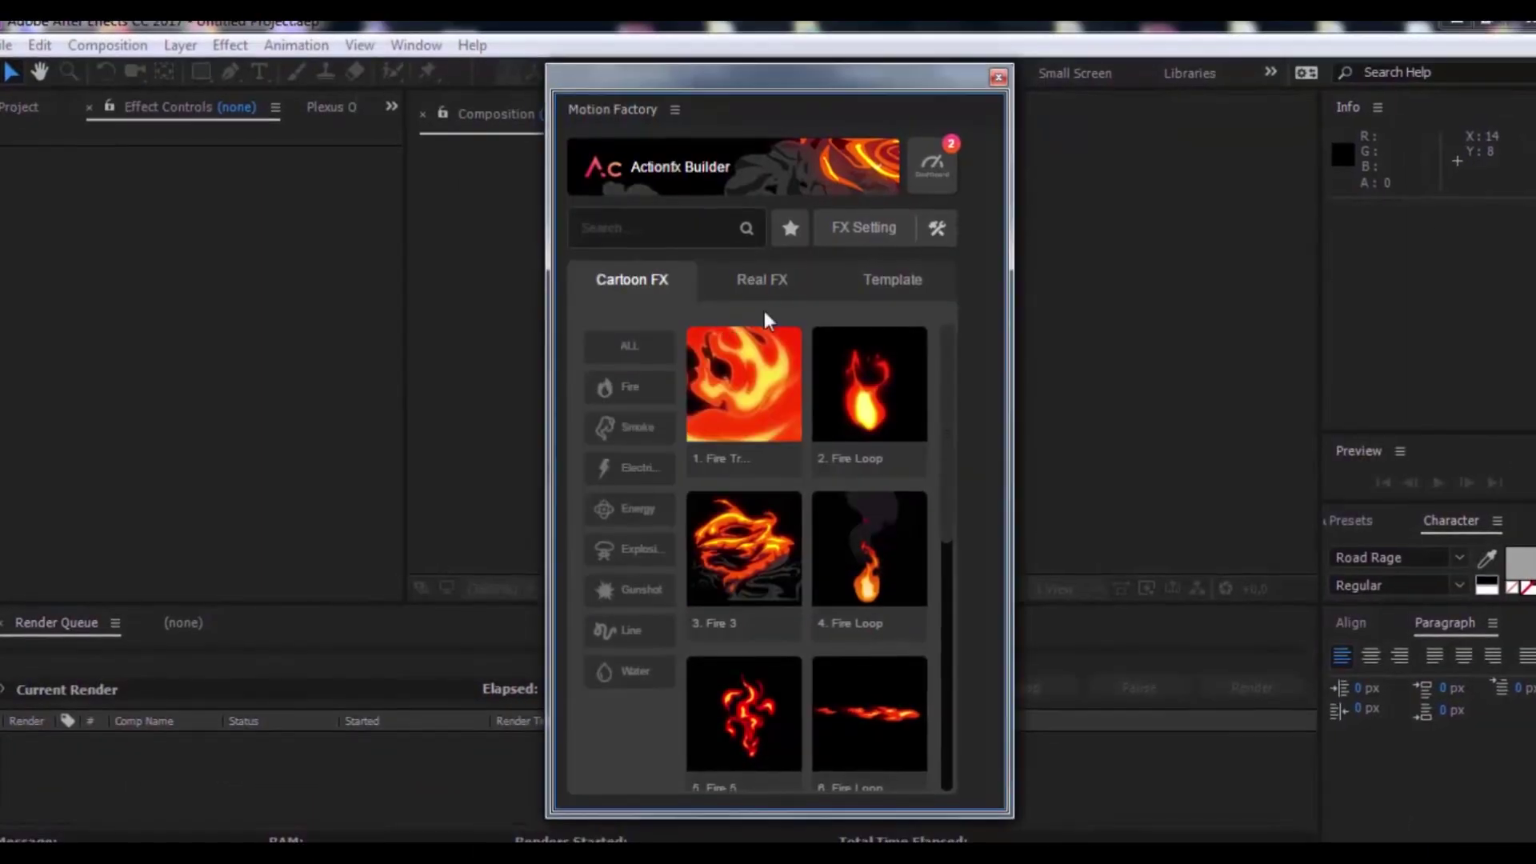
{"action": "left_click", "coordinate": [906, 295]}
{"action": "left_click", "coordinate": [653, 389]}
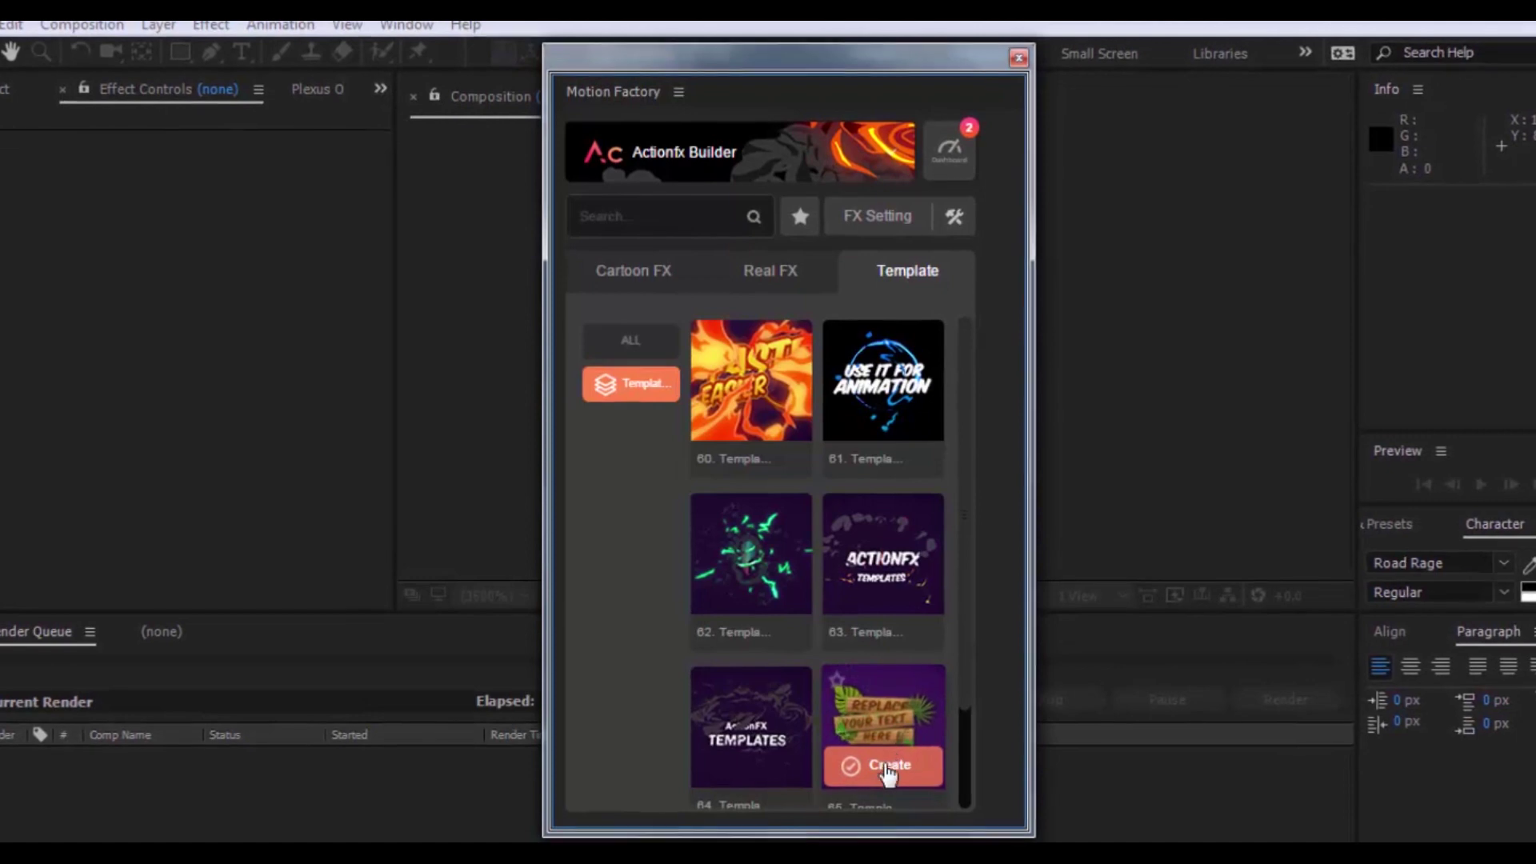
{"action": "left_click", "coordinate": [890, 772]}
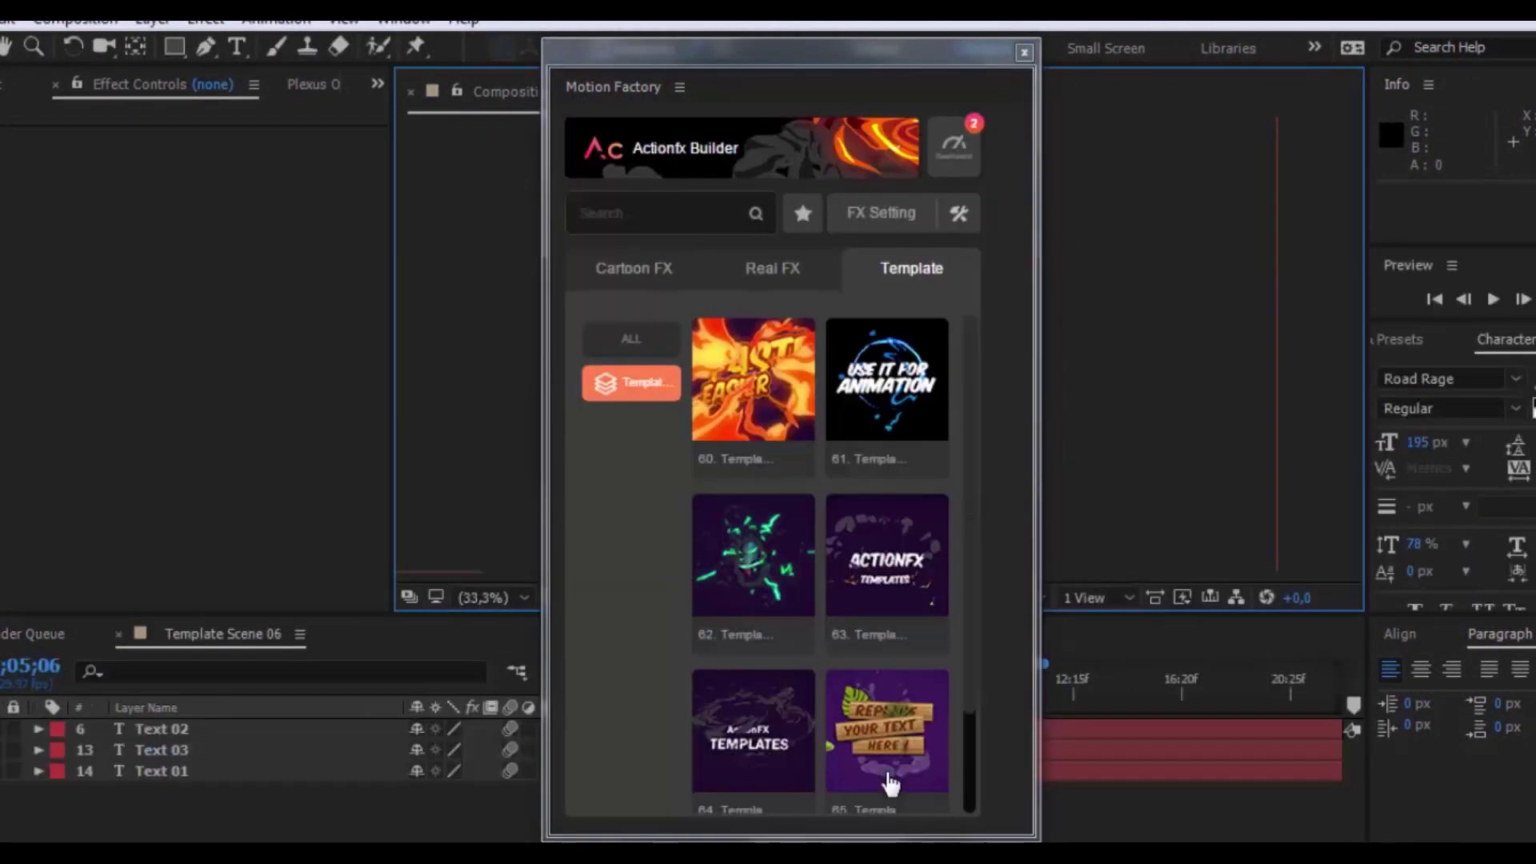
{"action": "left_click_drag", "start_coordinate": [608, 55], "coordinate": [1535, 235]}
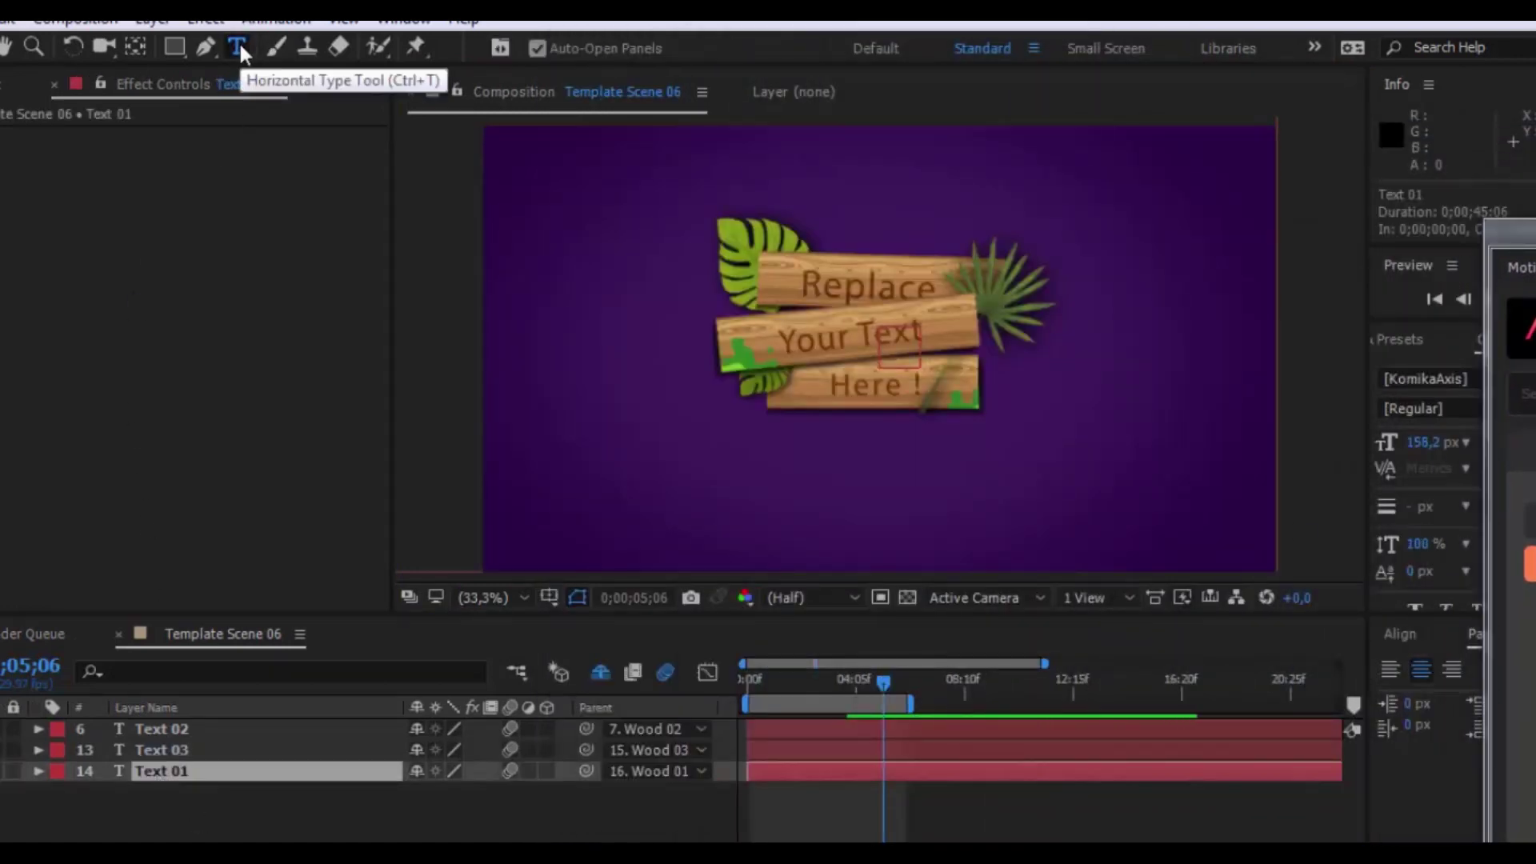
Change the plank texts to Overview, Motion and Factory, then play a preview.
{"action": "left_click", "coordinate": [854, 286]}
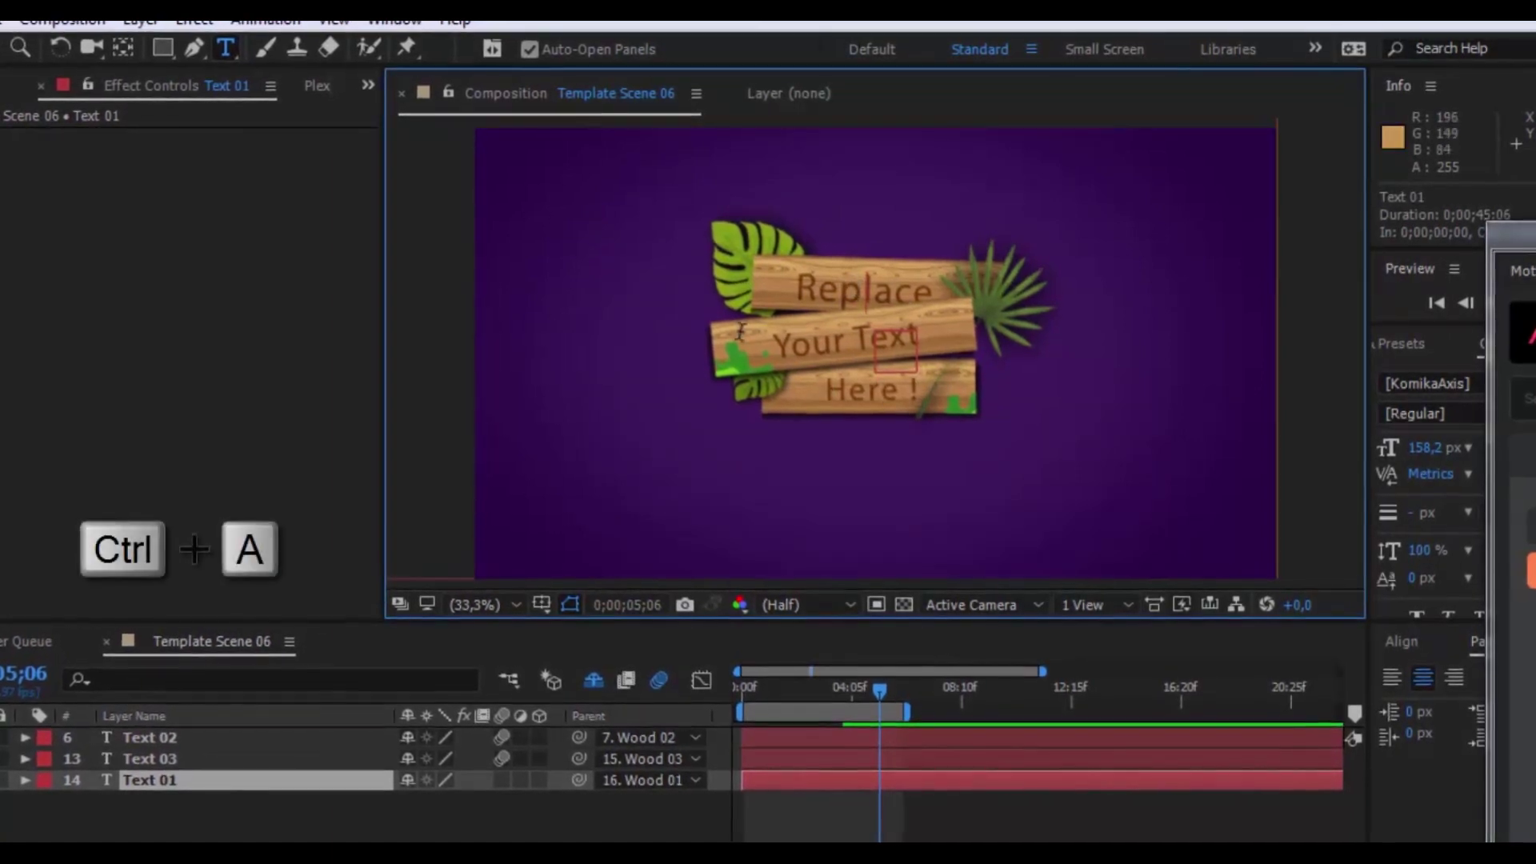
{"action": "type", "text": "Overview"}
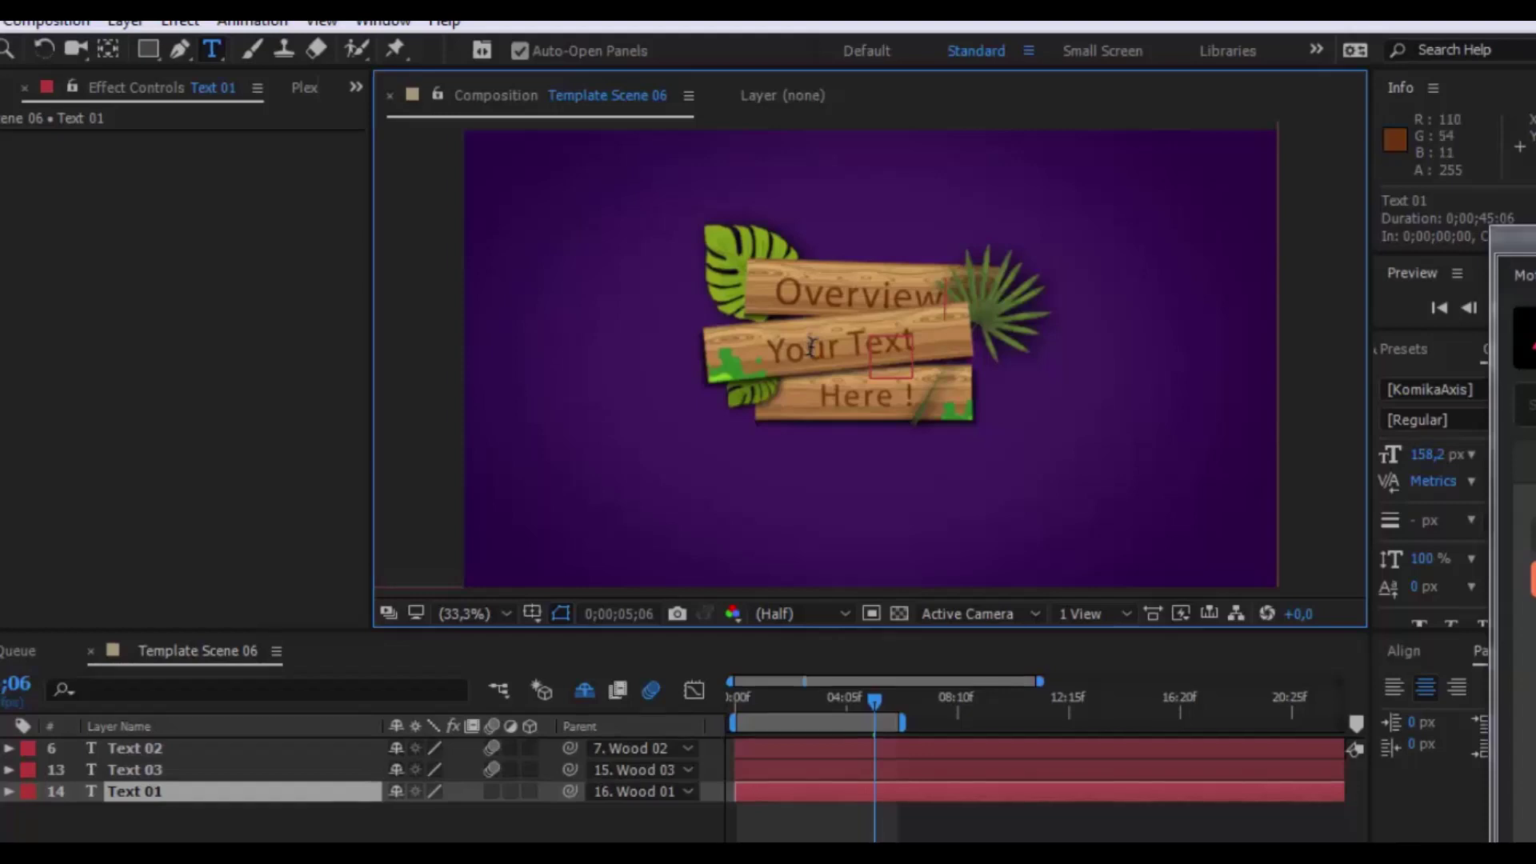
{"action": "triple_click", "coordinate": [811, 346]}
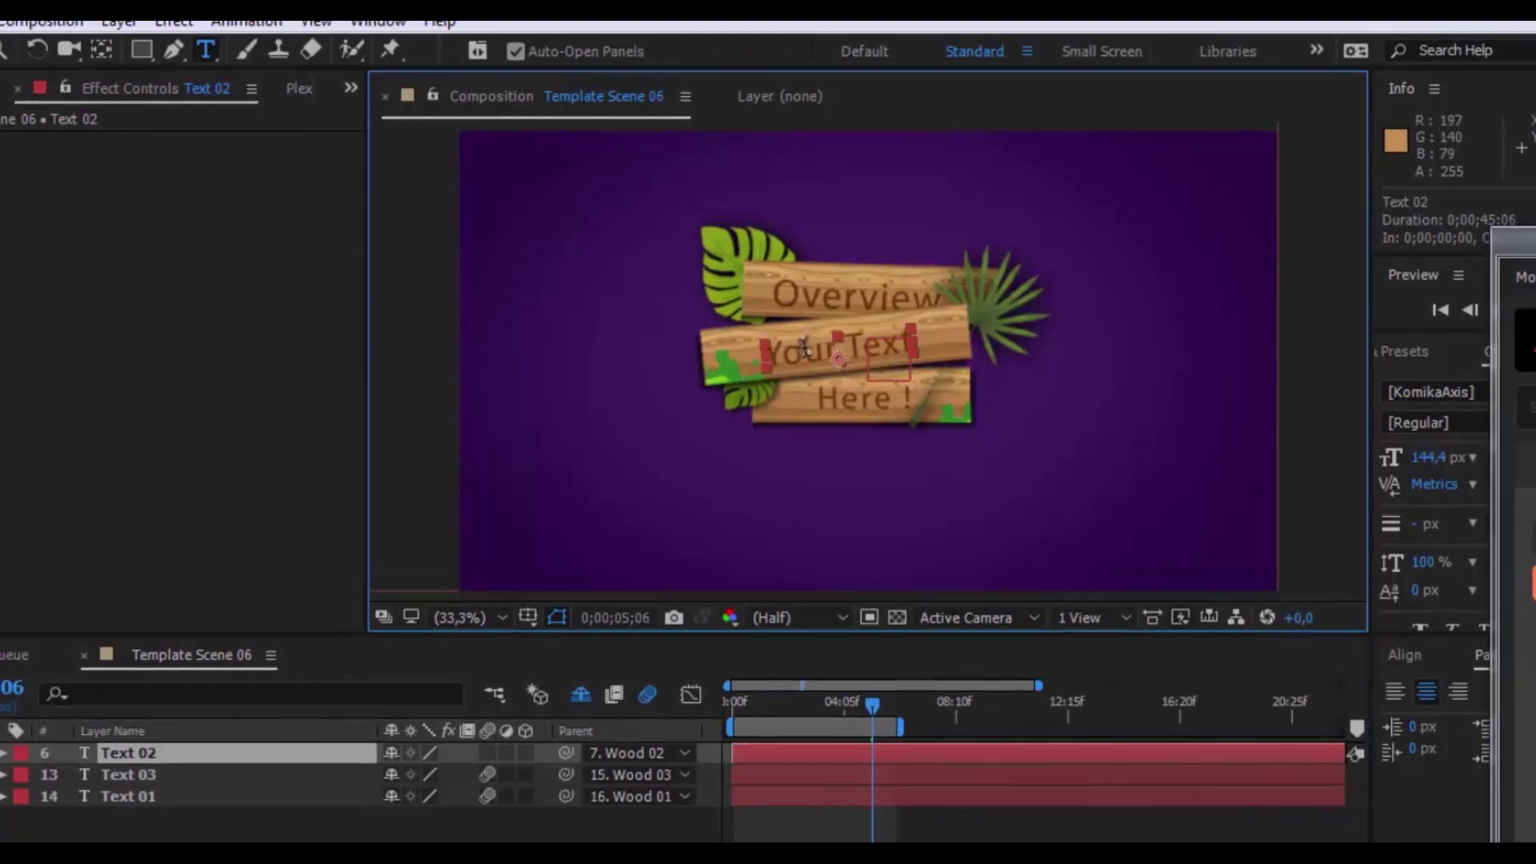
{"action": "type", "text": "Motion"}
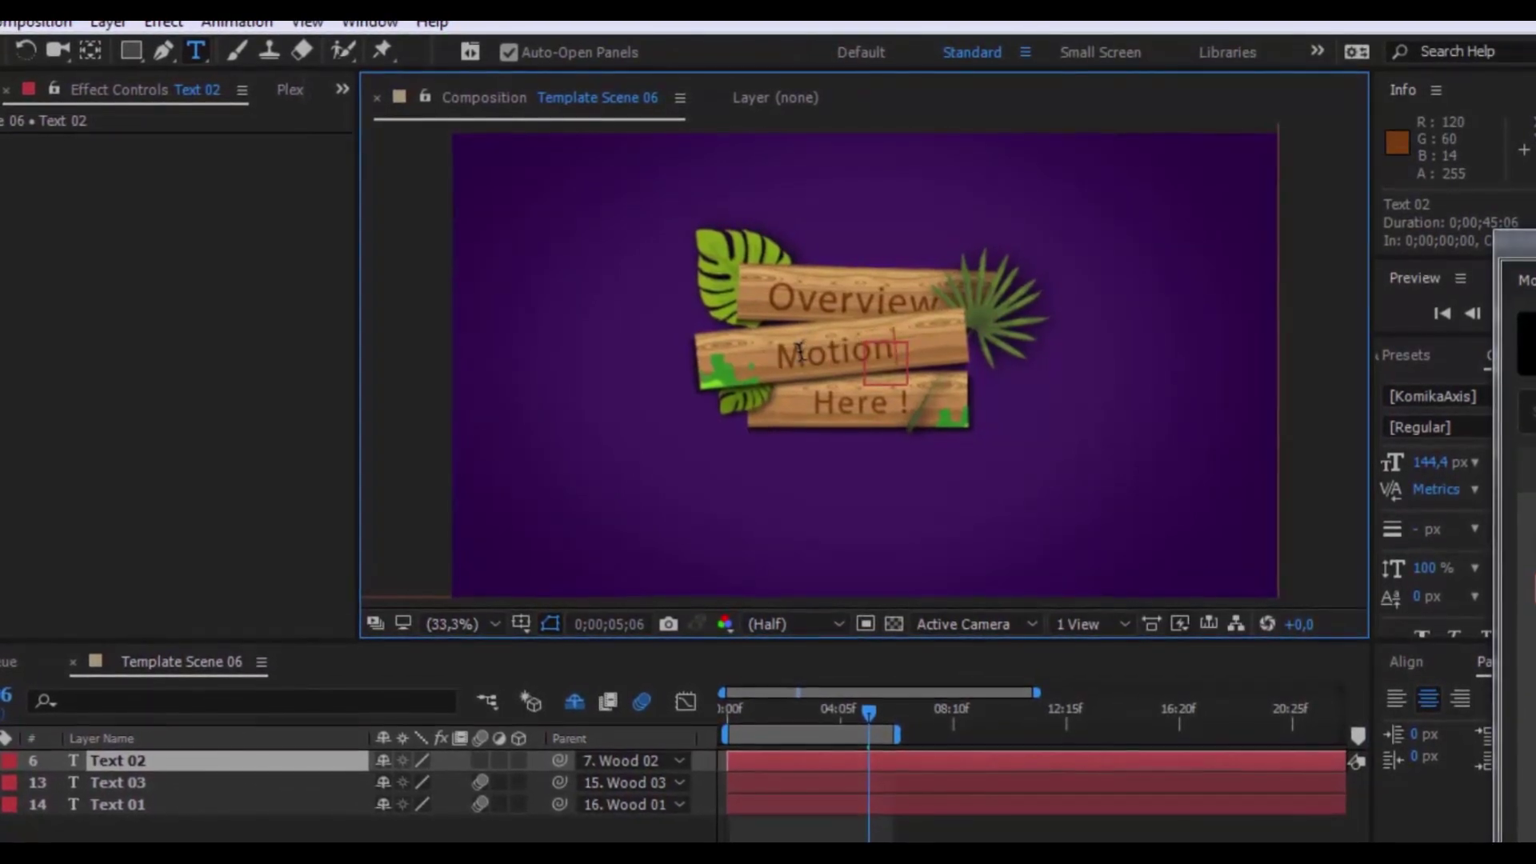
{"action": "left_click", "coordinate": [860, 406]}
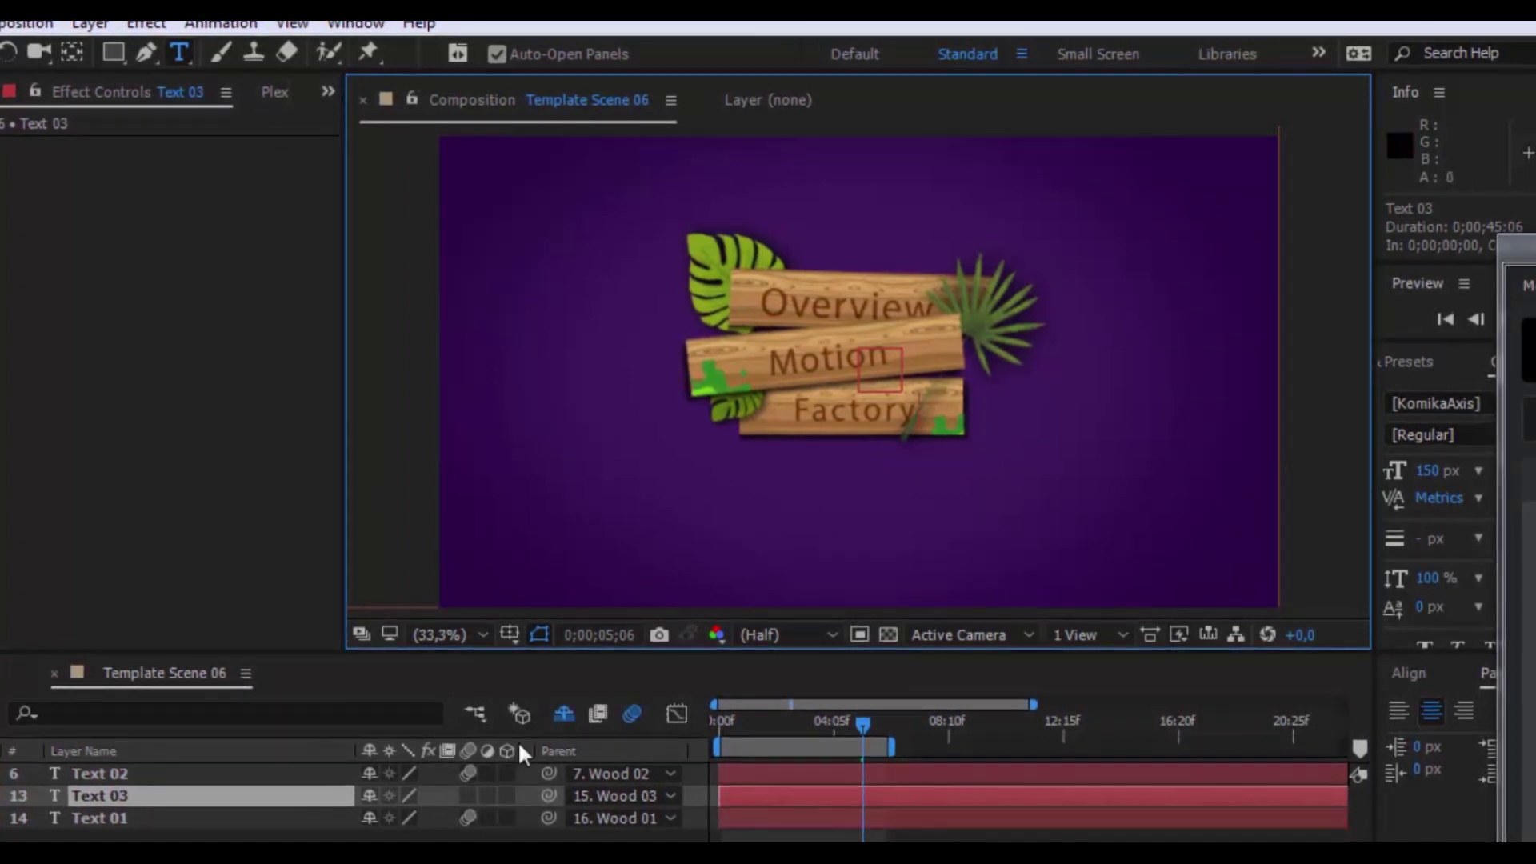
{"action": "key", "text": "space"}
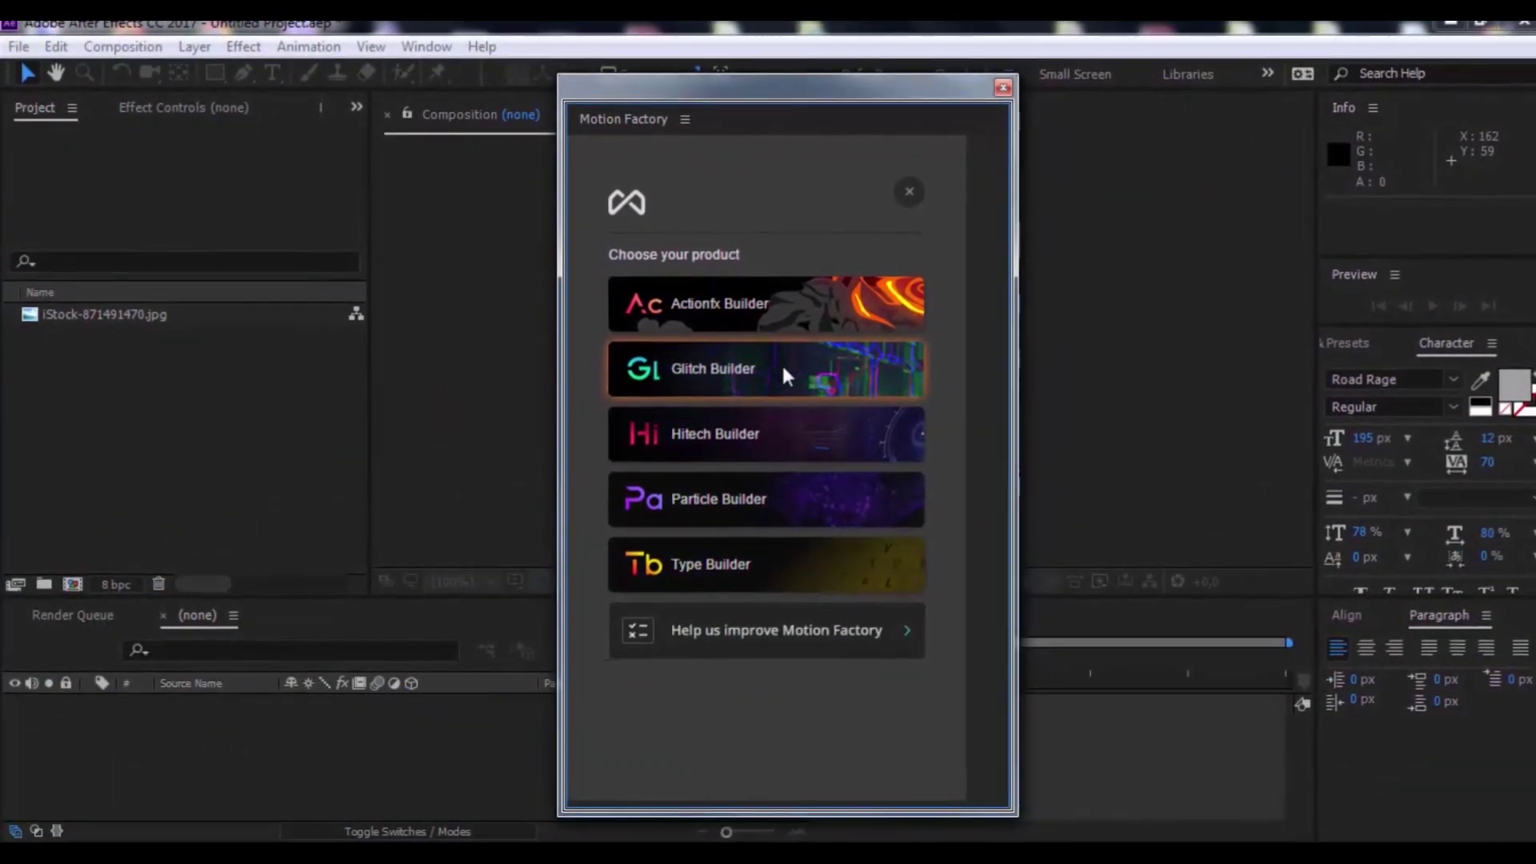
Open Glitch Builder's effects browser and move its panel aside.
{"action": "left_click", "coordinate": [780, 363]}
{"action": "left_click_drag", "start_coordinate": [957, 497], "coordinate": [973, 660]}
{"action": "left_click_drag", "start_coordinate": [693, 72], "coordinate": [1476, 110]}
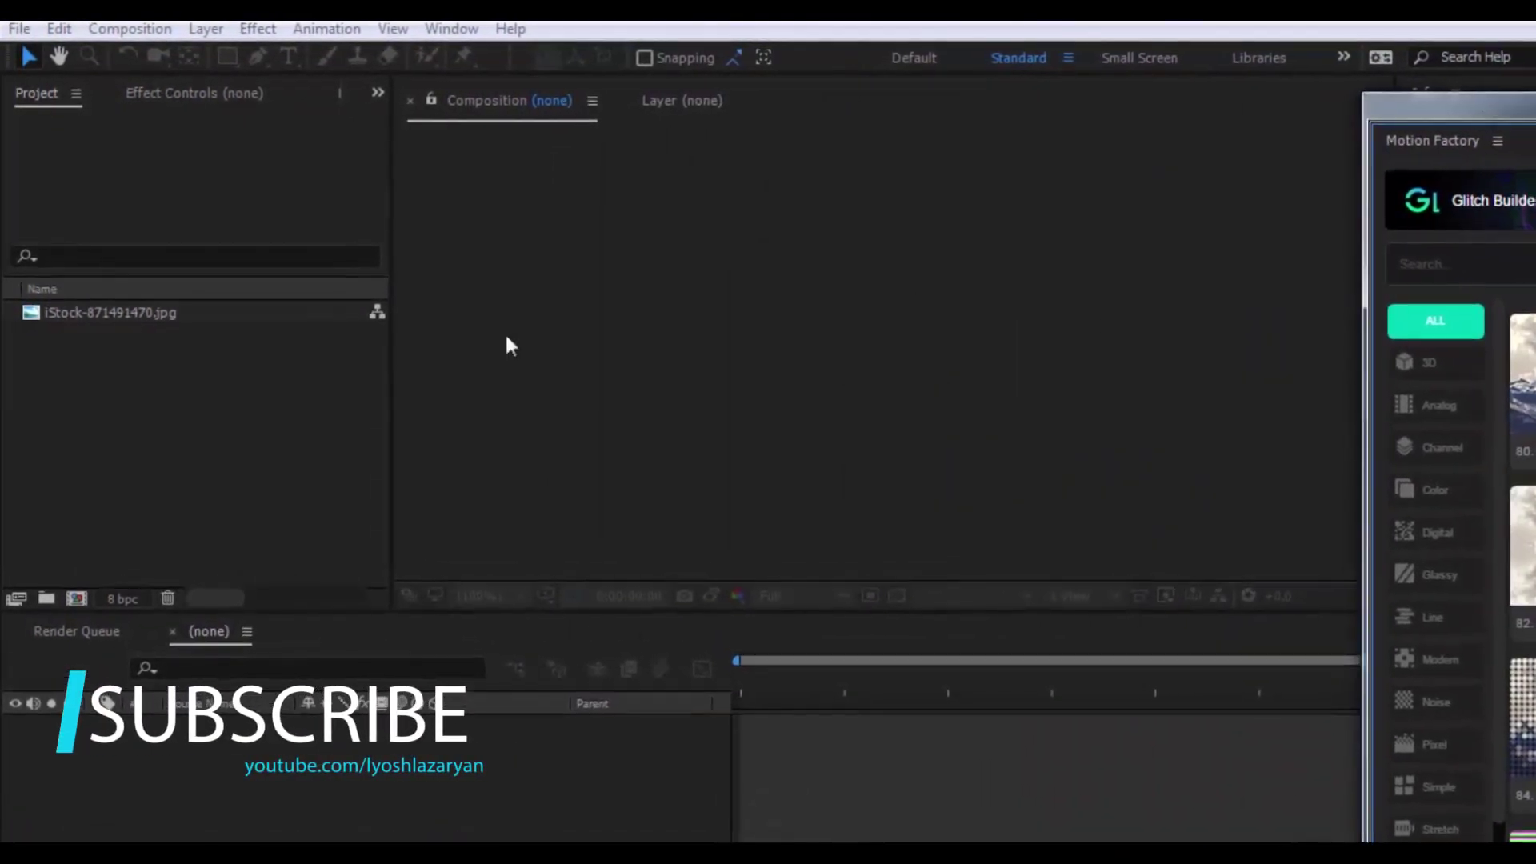
Create a new 1920×1080, 30 fps, 10-second composition named Glitch.
{"action": "left_click", "coordinate": [113, 516]}
{"action": "left_click", "coordinate": [77, 603]}
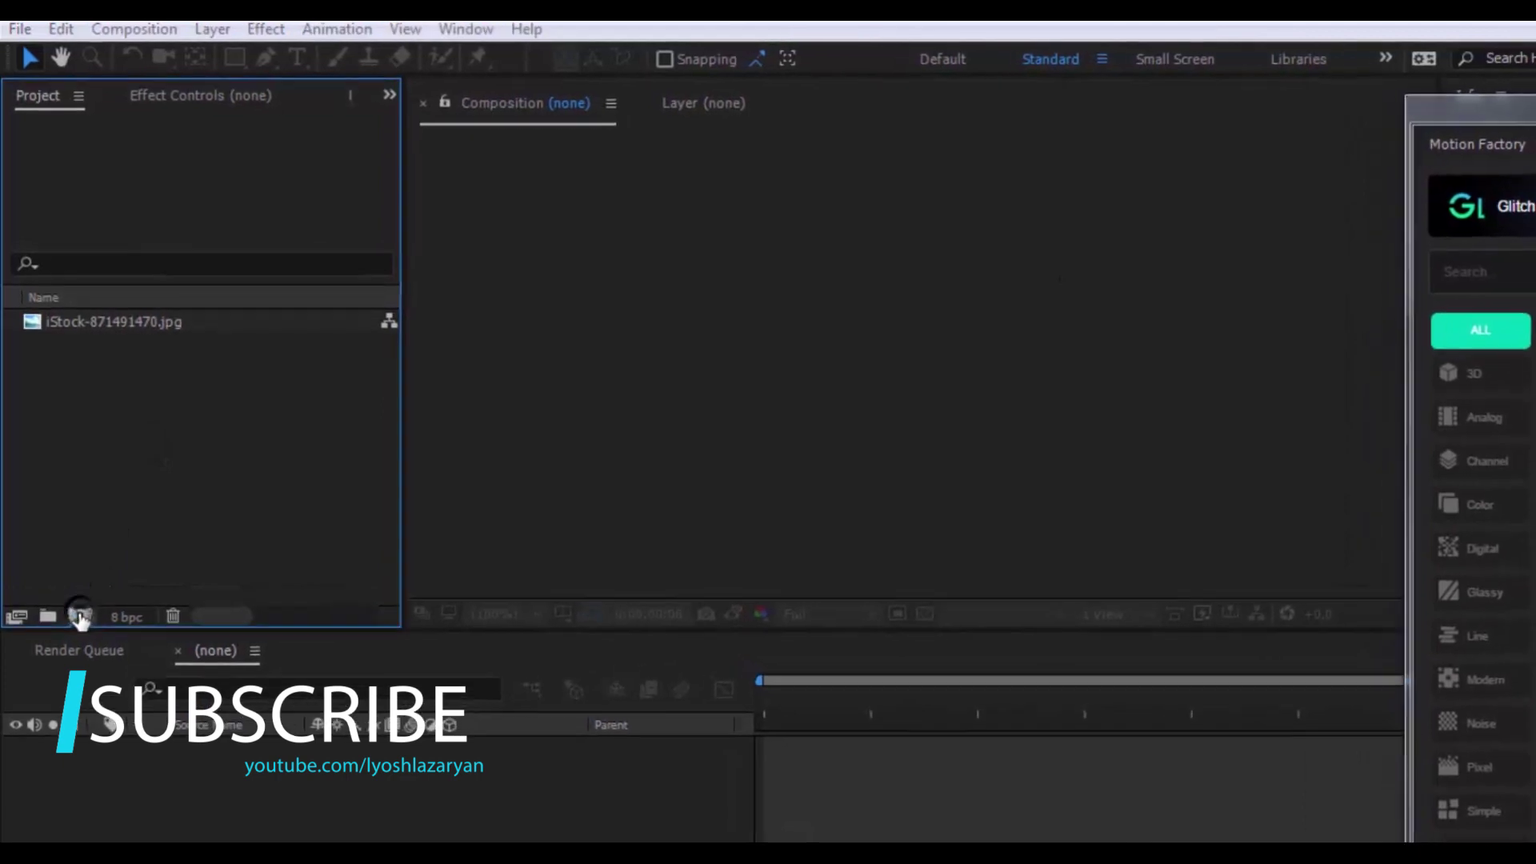
{"action": "type", "text": "Glitch"}
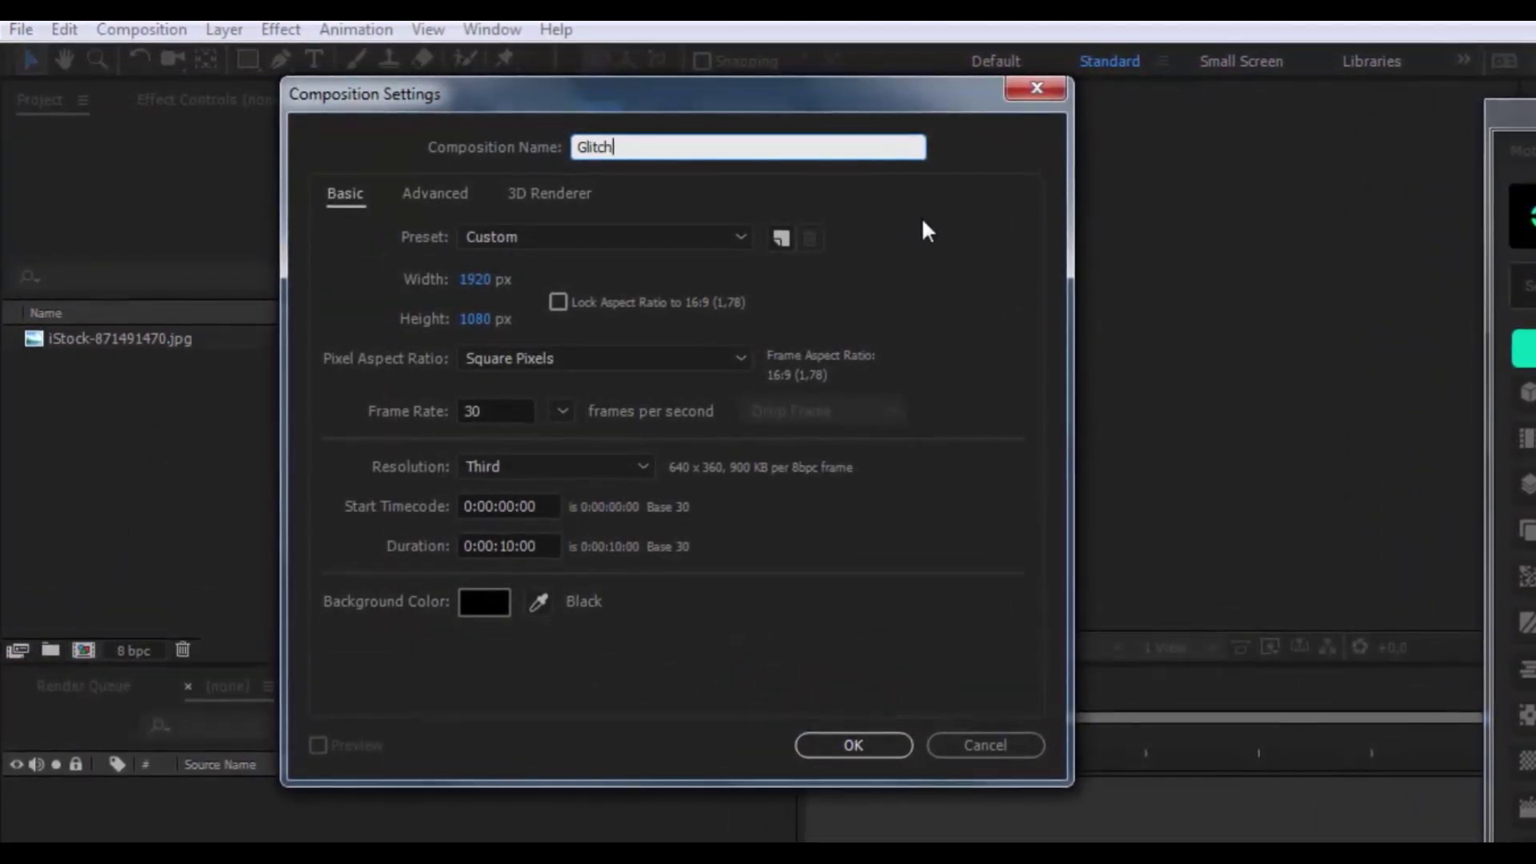
{"action": "left_click", "coordinate": [824, 741]}
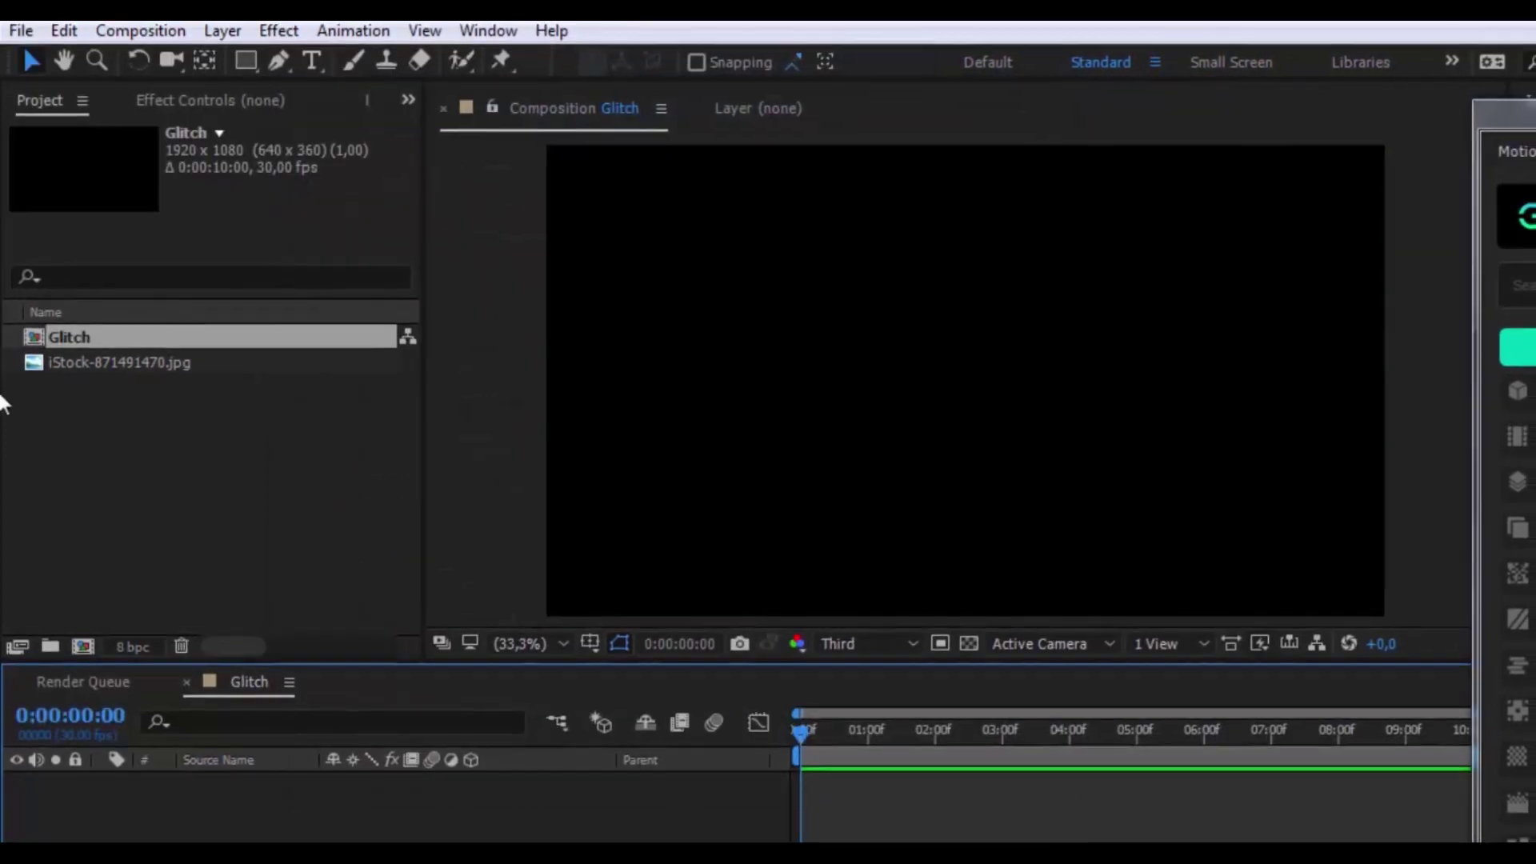
Add the iStock image to the Glitch timeline and scale it to 114%.
{"action": "left_click_drag", "start_coordinate": [76, 366], "coordinate": [178, 836]}
{"action": "key", "text": "s"}
{"action": "left_click_drag", "start_coordinate": [364, 786], "coordinate": [620, 769]}
Keyframe the image's Position from x 1202 at 0:00 to x 1013 at 9:01.
{"action": "key", "text": "p"}
{"action": "left_click", "coordinate": [158, 760]}
{"action": "left_click", "coordinate": [1311, 692]}
{"action": "left_click_drag", "start_coordinate": [320, 748], "coordinate": [101, 759]}
{"action": "left_click", "coordinate": [92, 715]}
{"action": "left_click_drag", "start_coordinate": [1424, 108], "coordinate": [1191, 76]}
{"action": "left_click", "coordinate": [192, 709]}
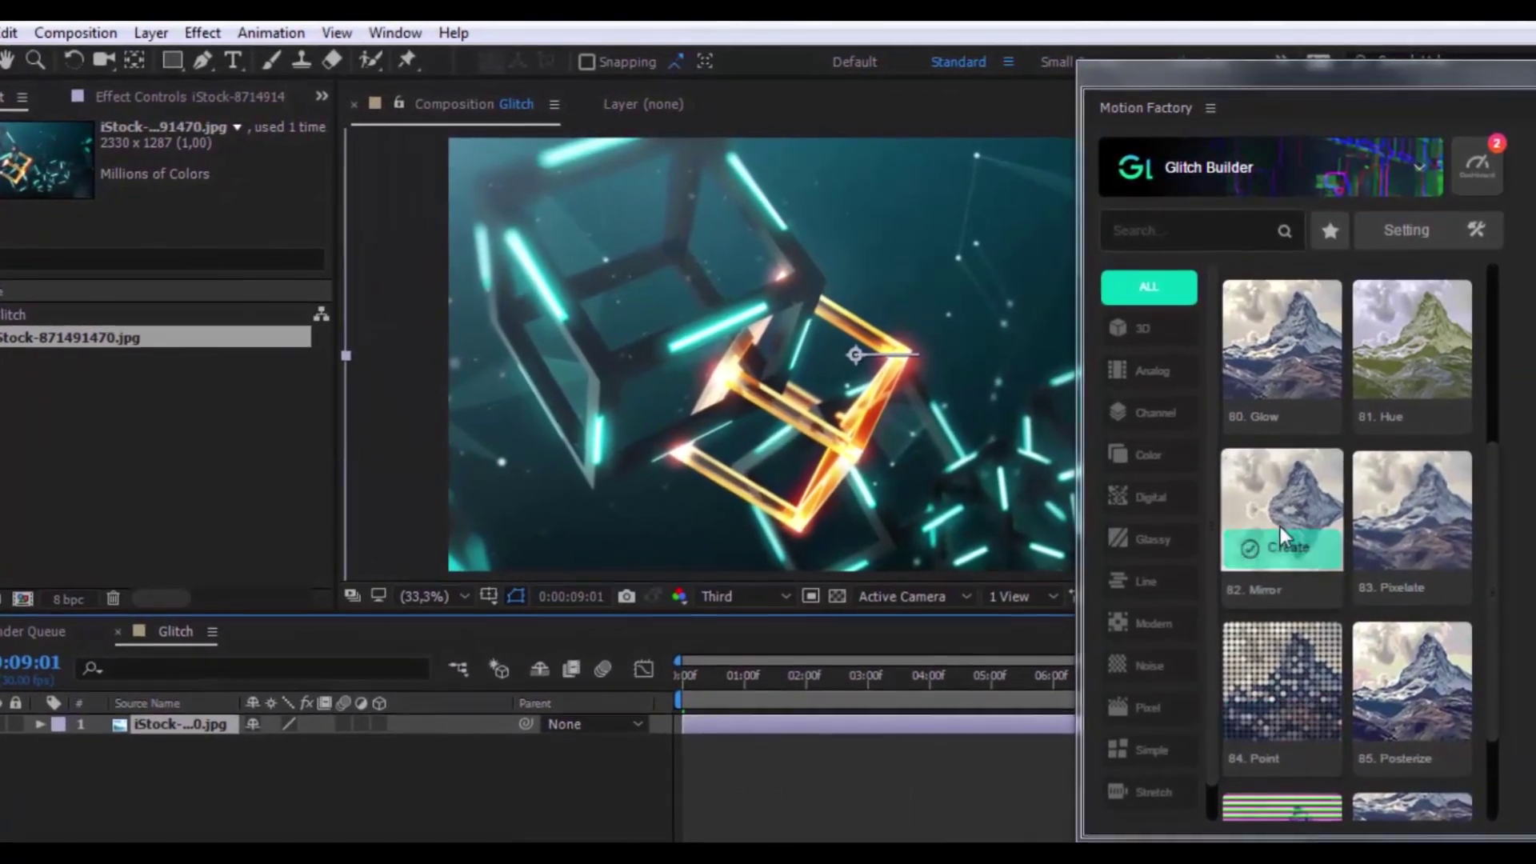
Apply the 84. Point glitch, start the Point,E49 layer at 0:00 and preview it.
{"action": "left_click", "coordinate": [1273, 734]}
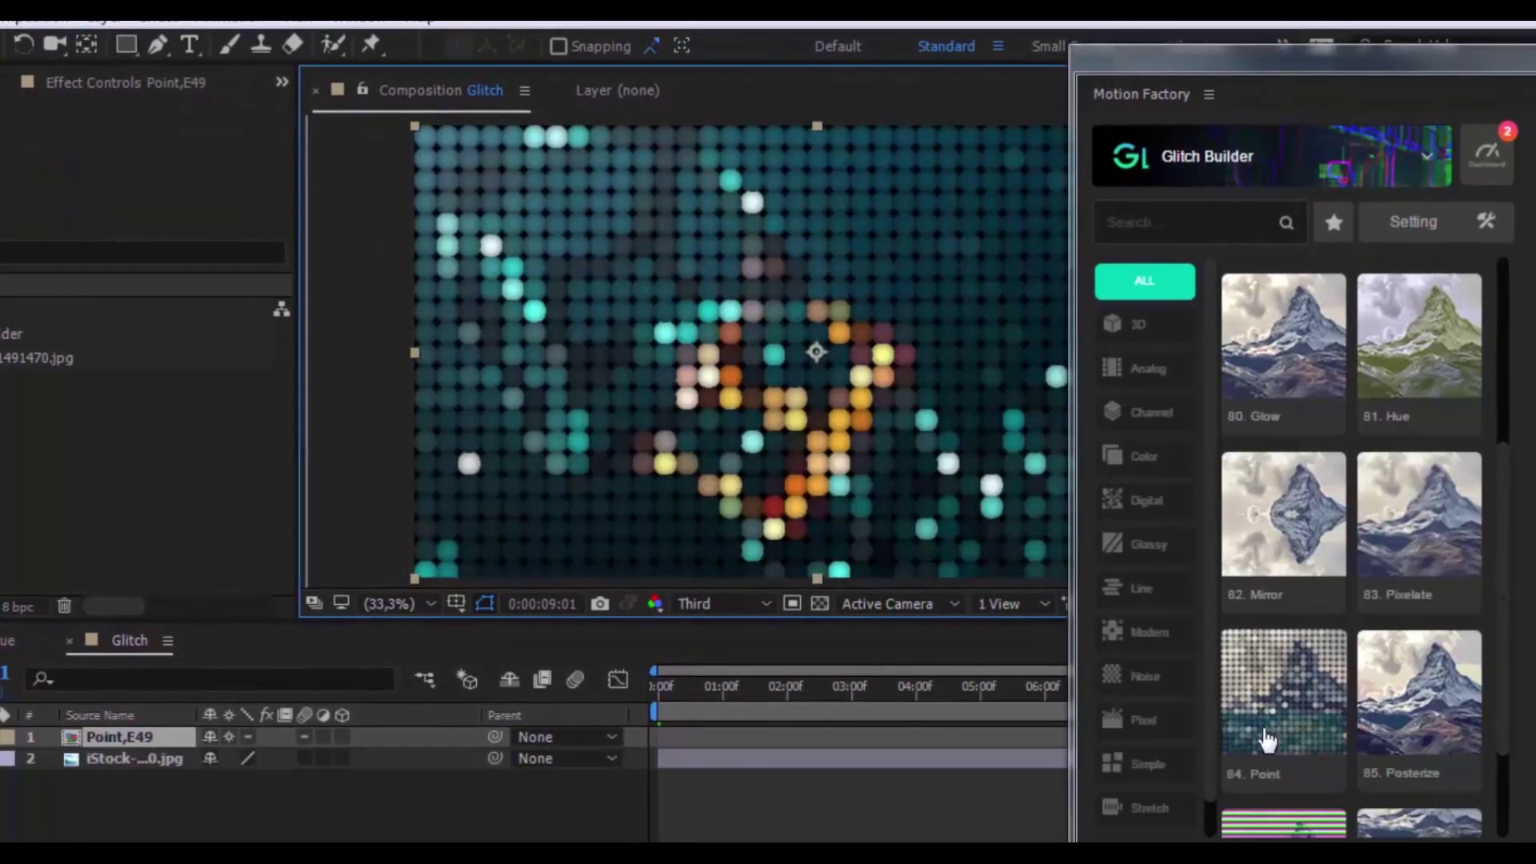
{"action": "left_click_drag", "start_coordinate": [1109, 79], "coordinate": [1441, 362]}
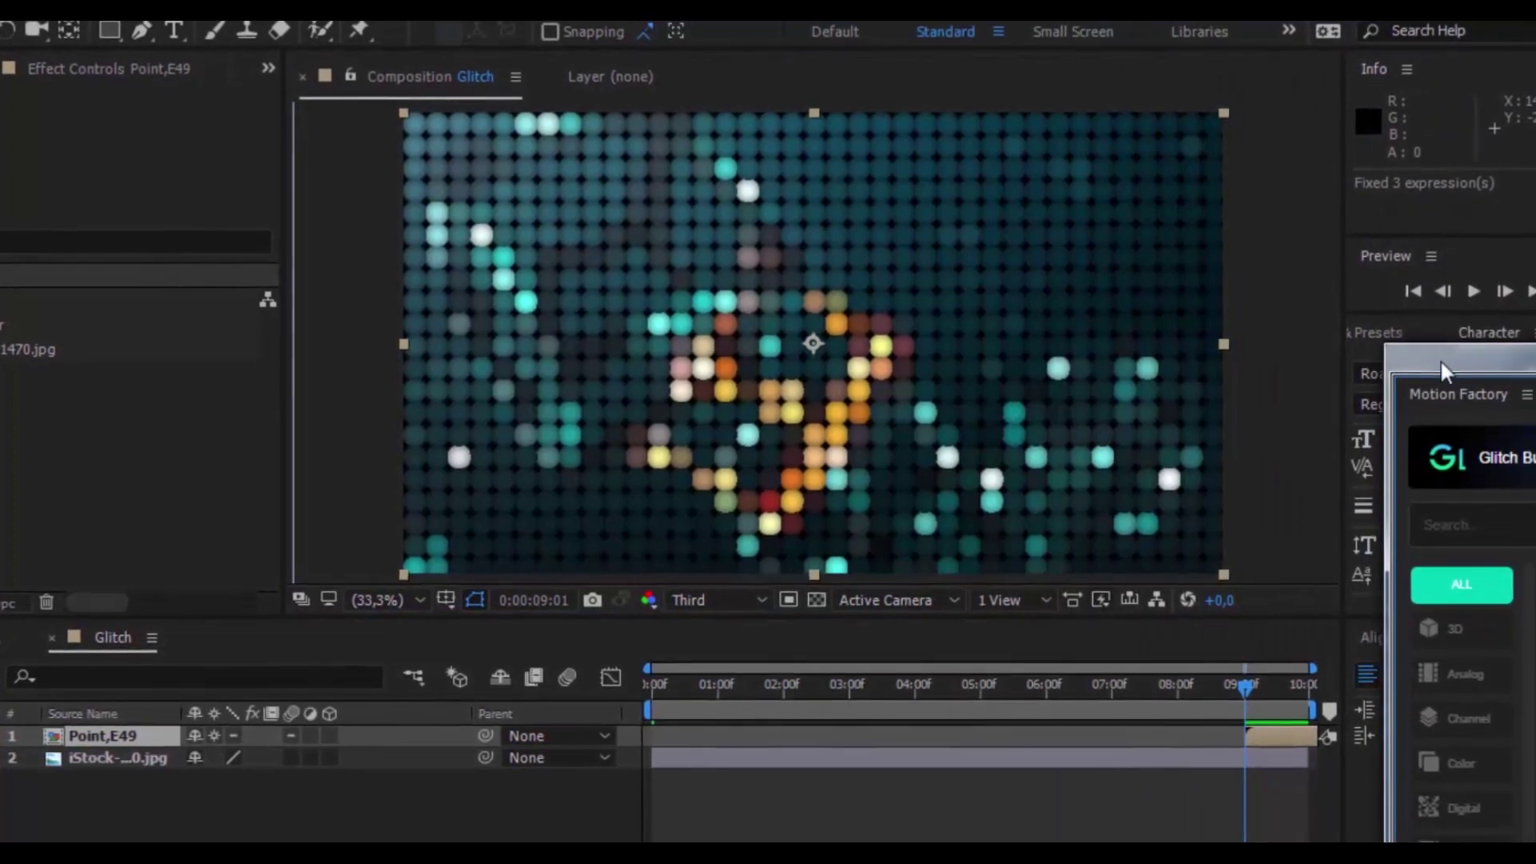
{"action": "left_click_drag", "start_coordinate": [1328, 740], "coordinate": [667, 736]}
{"action": "left_click", "coordinate": [636, 681]}
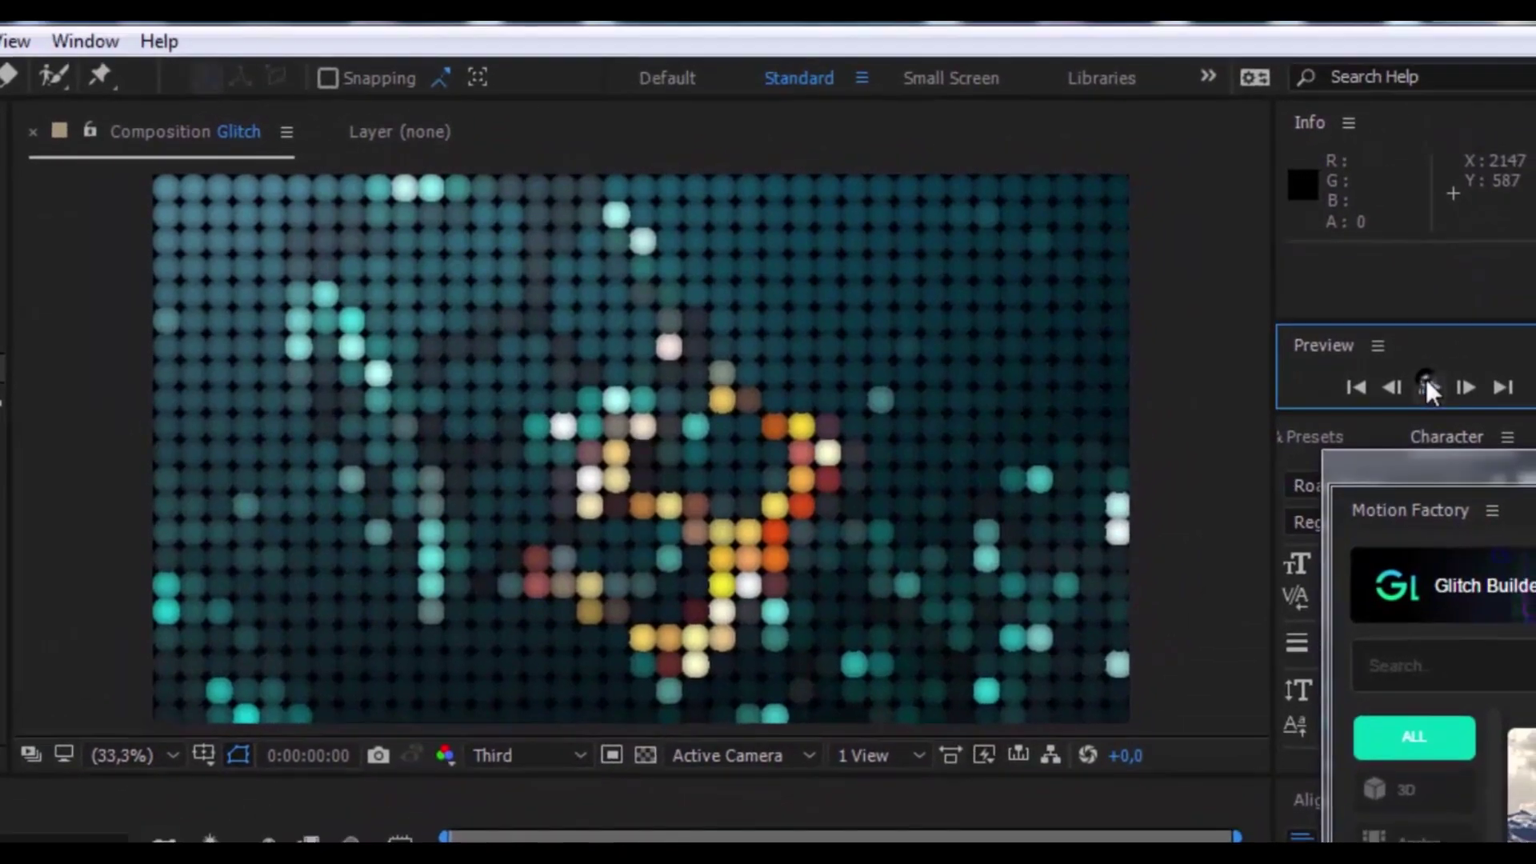
{"action": "left_click", "coordinate": [1469, 320]}
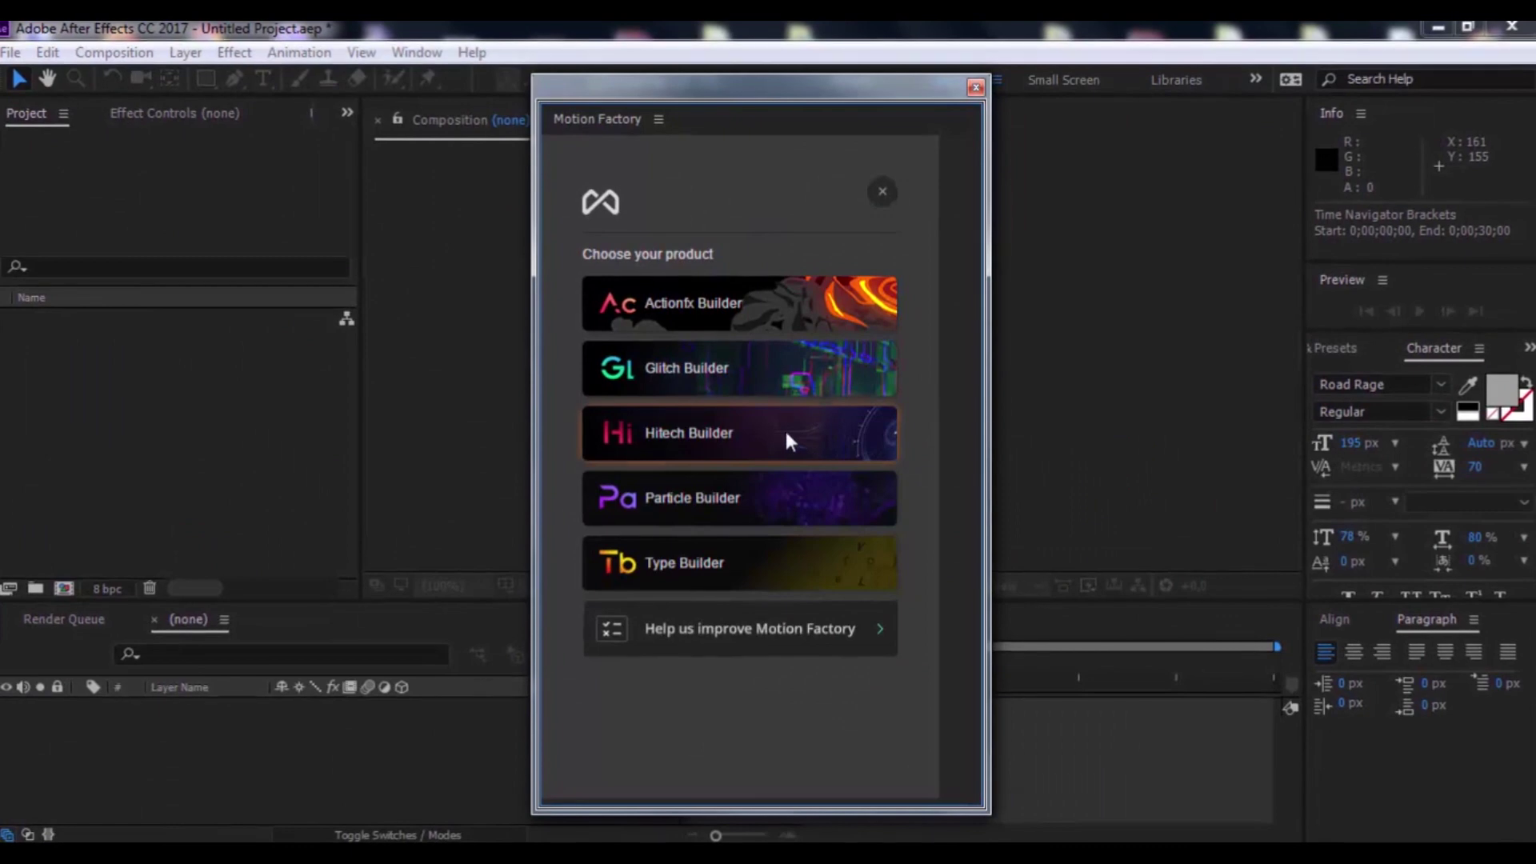
Create Hitech Builder's Title 9 (Digital Lines) from the Titles category and move the panel aside.
{"action": "left_click", "coordinate": [732, 440]}
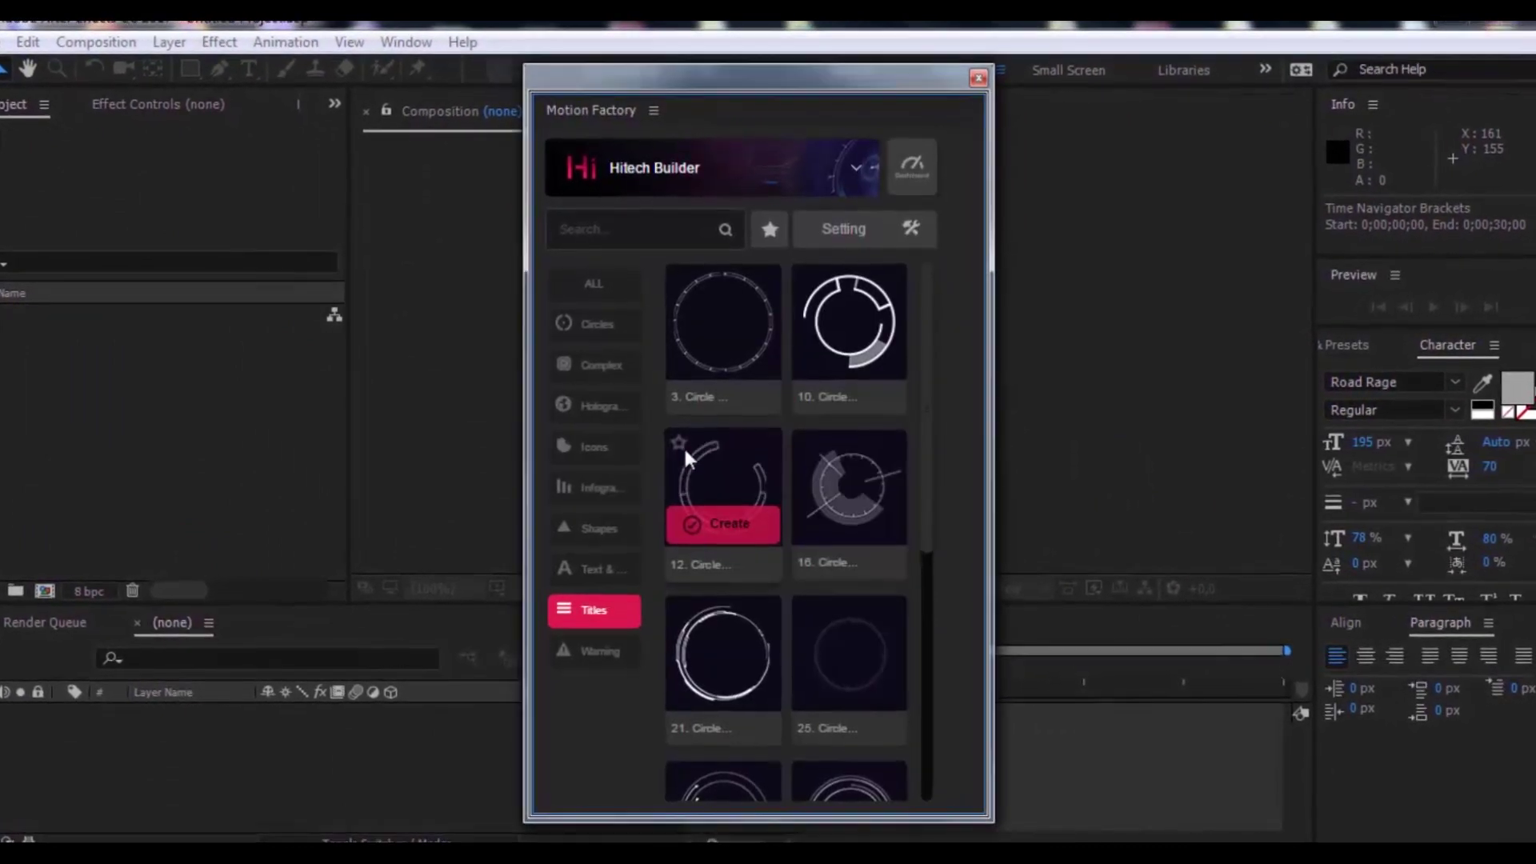
{"action": "left_click", "coordinate": [592, 369]}
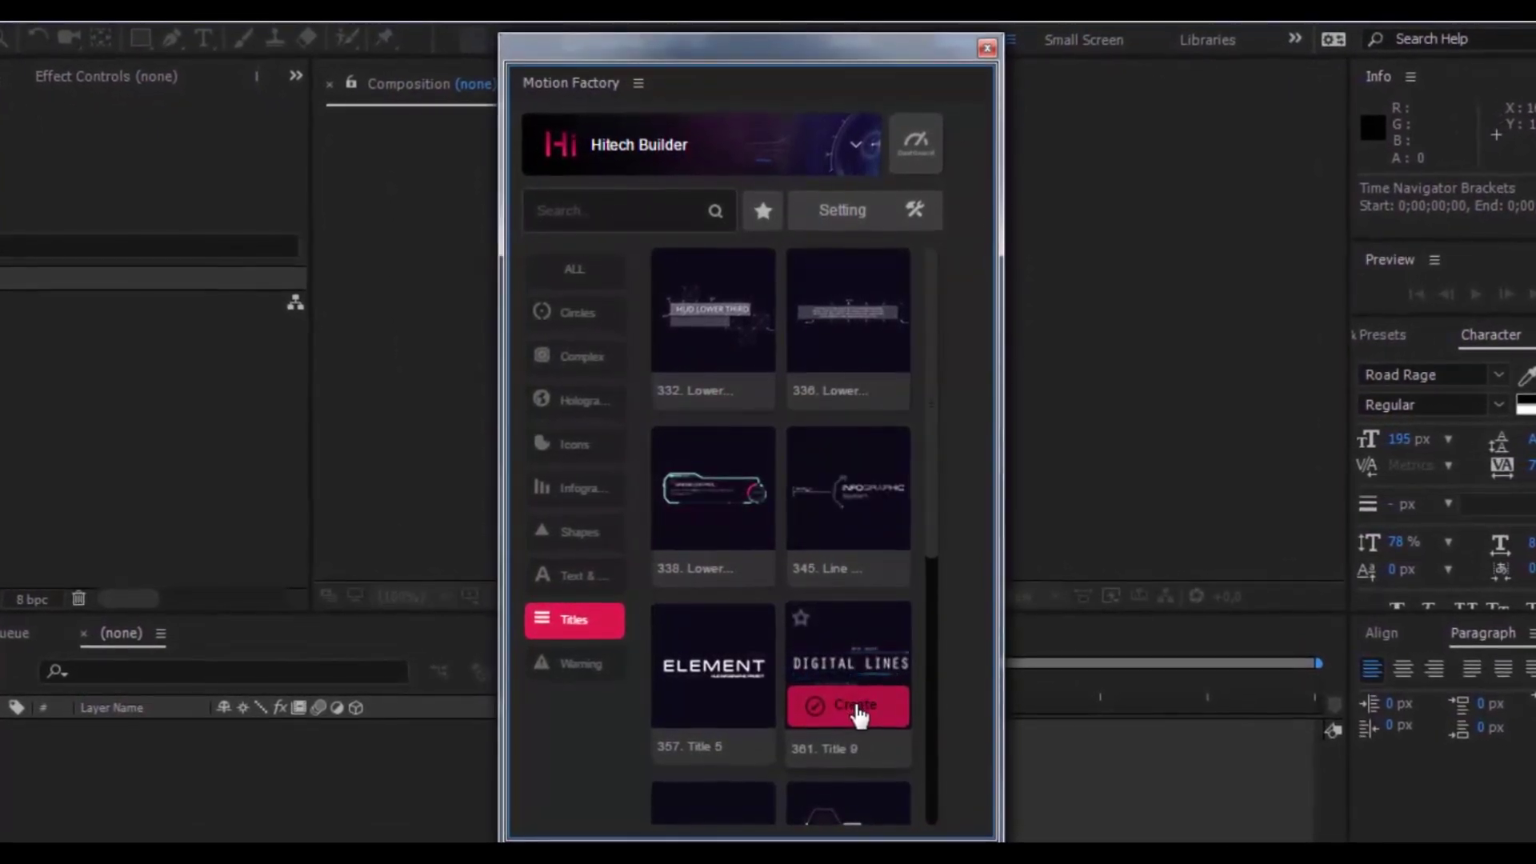
{"action": "left_click", "coordinate": [856, 708]}
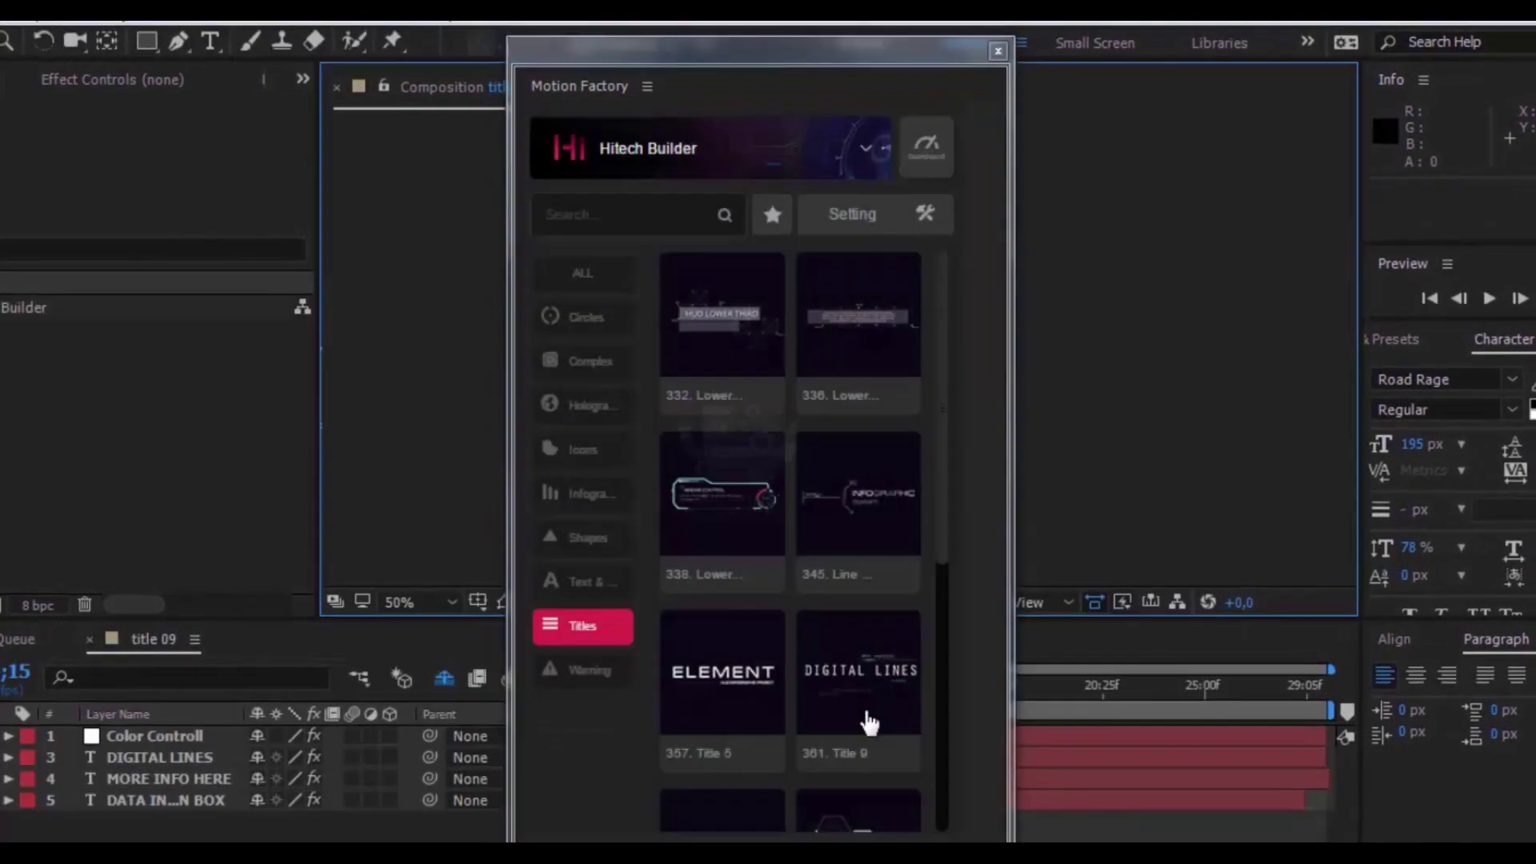
{"action": "left_click_drag", "start_coordinate": [540, 53], "coordinate": [1453, 248]}
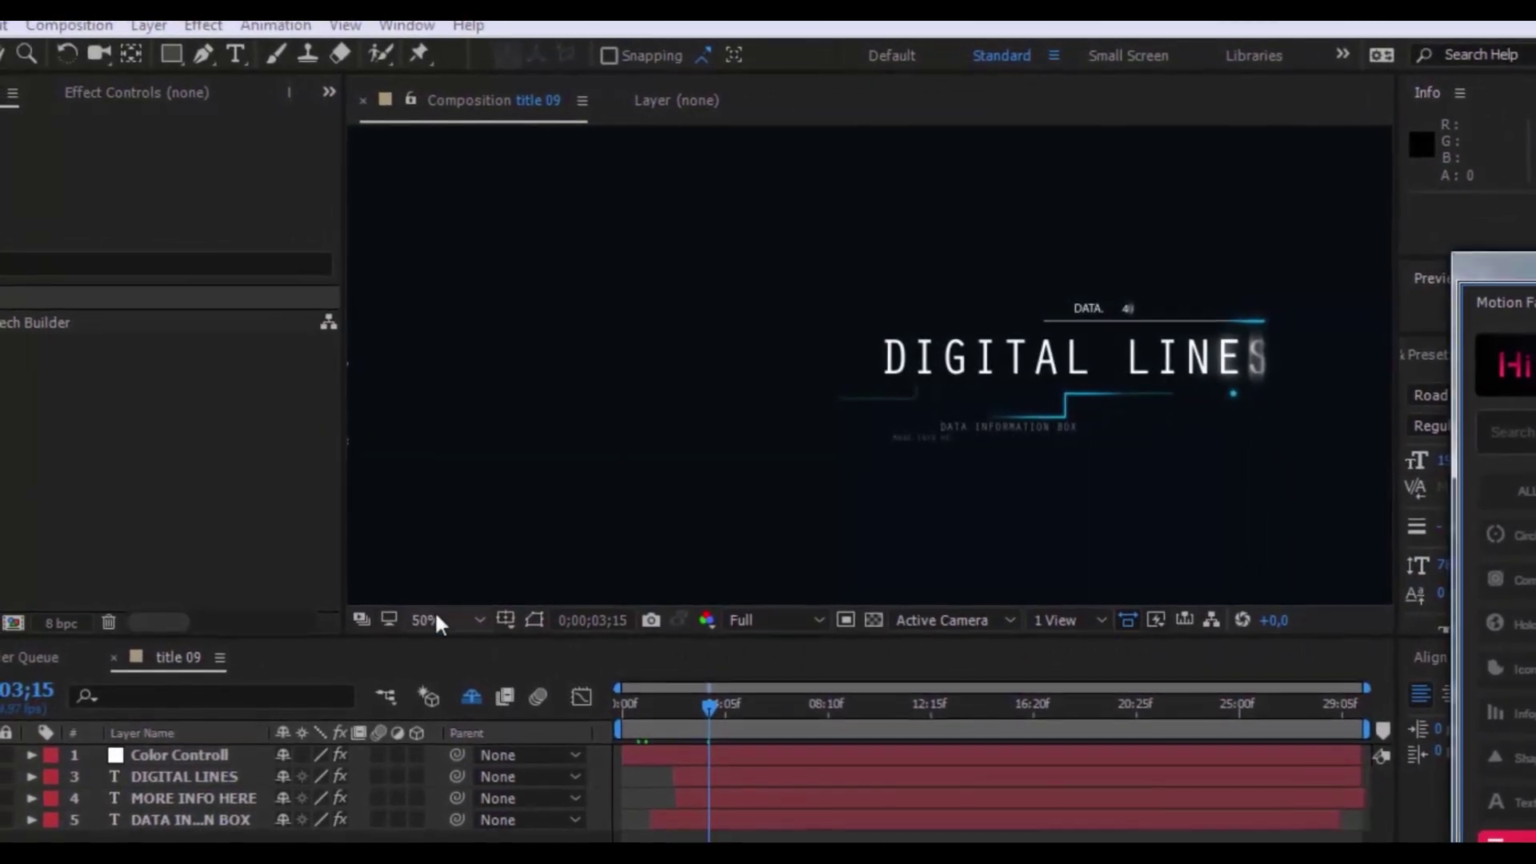
View the title 09 composition at Fit and 100% magnification, then select the Color Controll layer.
{"action": "left_click", "coordinate": [437, 624]}
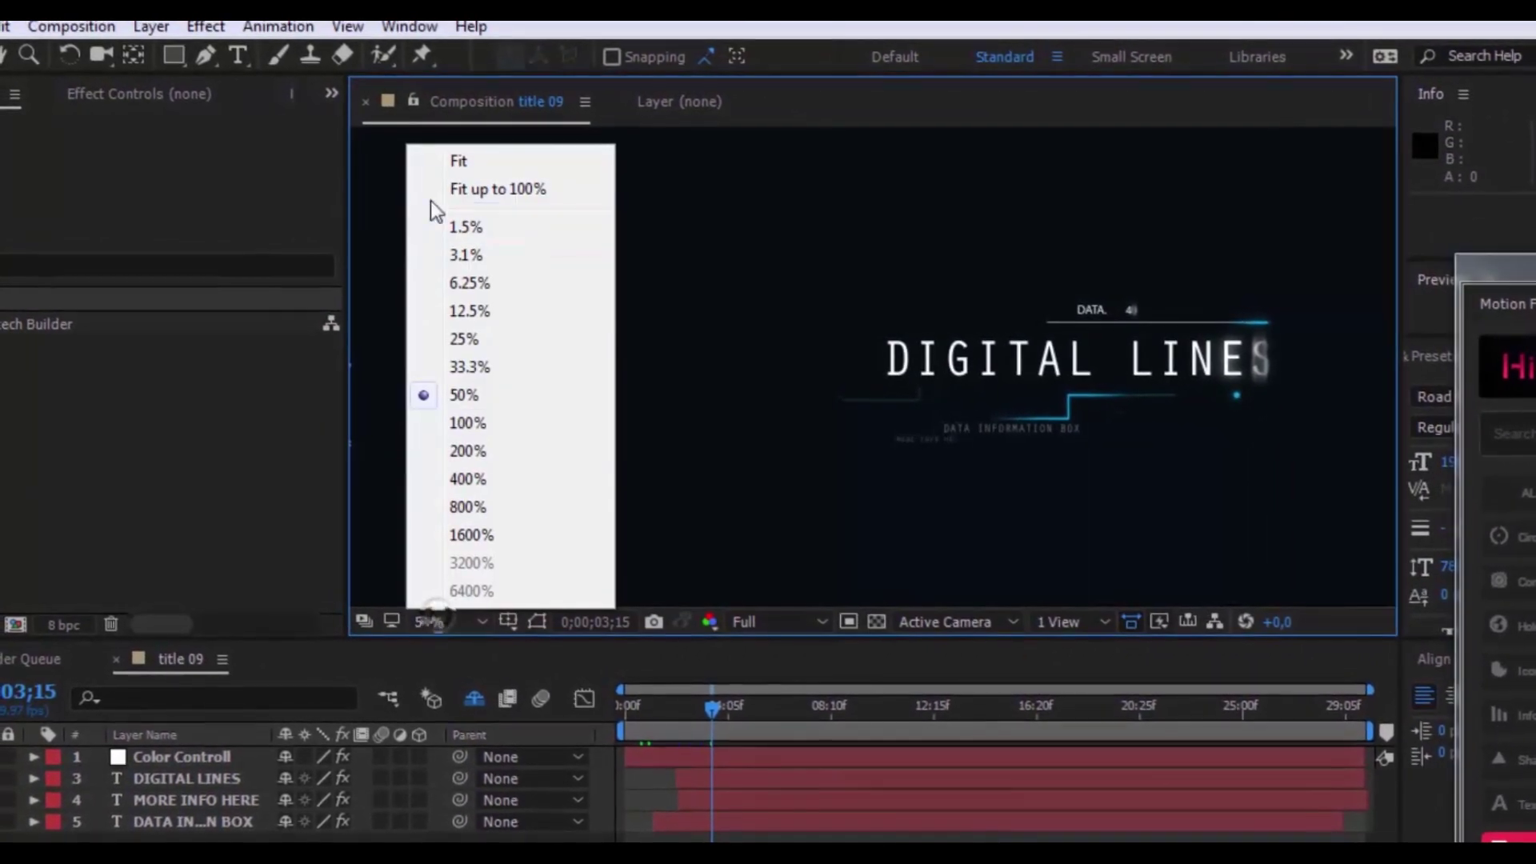
{"action": "left_click", "coordinate": [457, 160]}
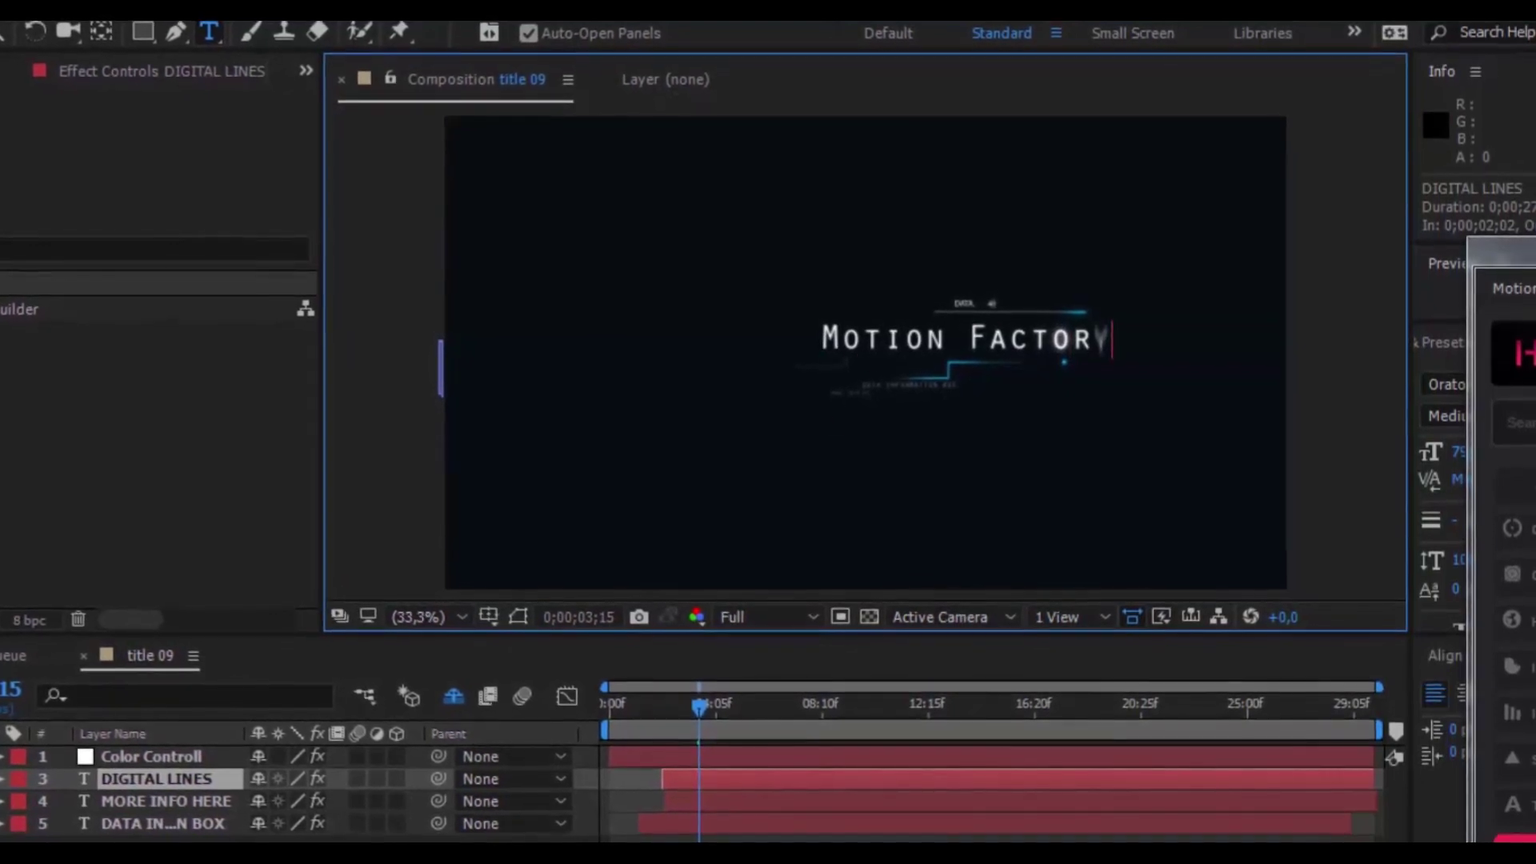
{"action": "key", "text": "slash"}
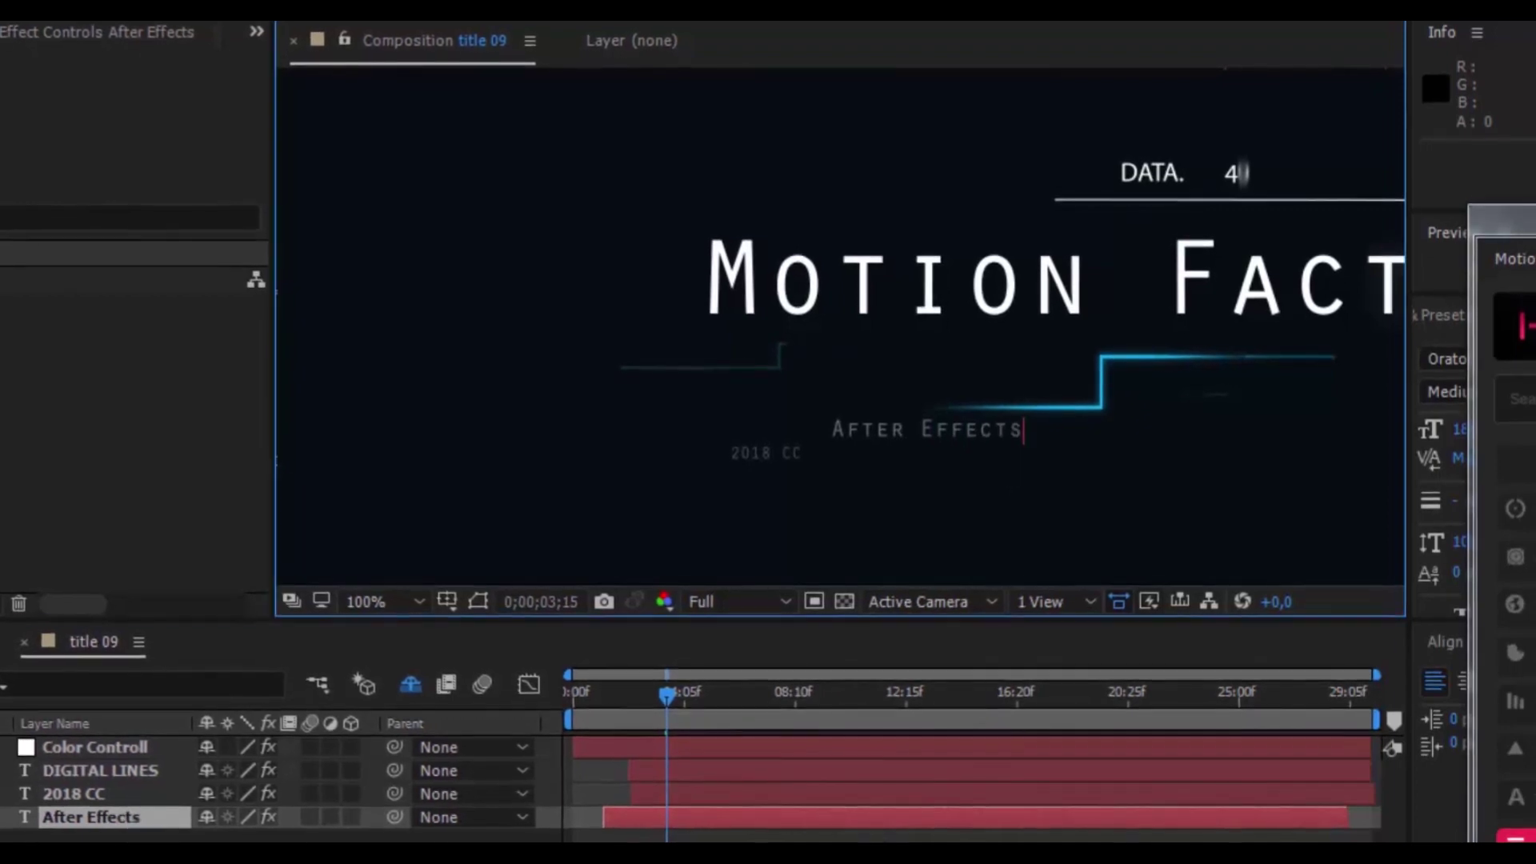
{"action": "left_click", "coordinate": [392, 599]}
{"action": "left_click", "coordinate": [400, 111]}
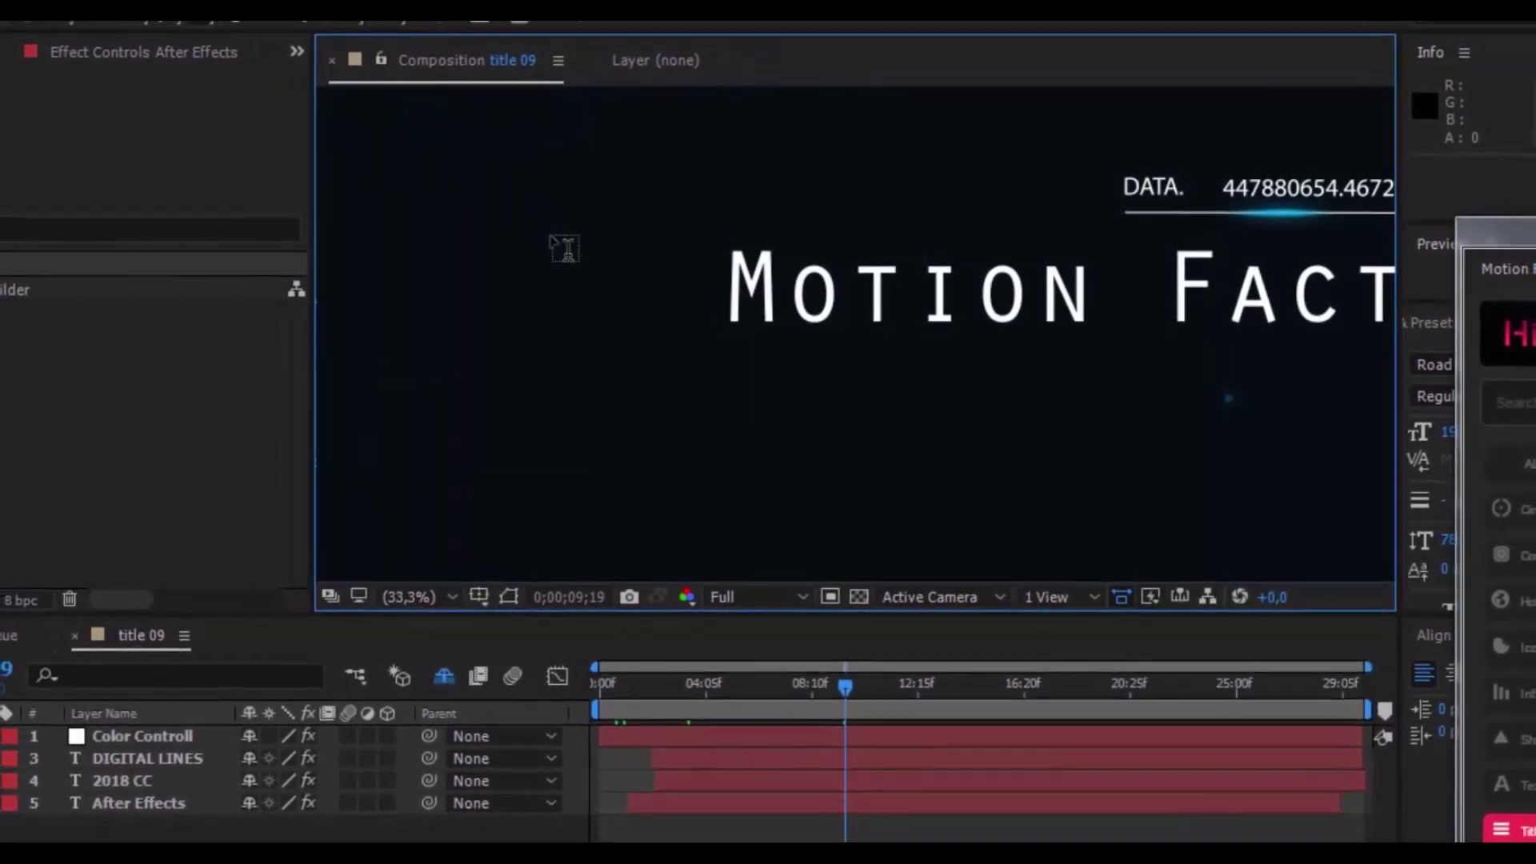
{"action": "left_click", "coordinate": [186, 734]}
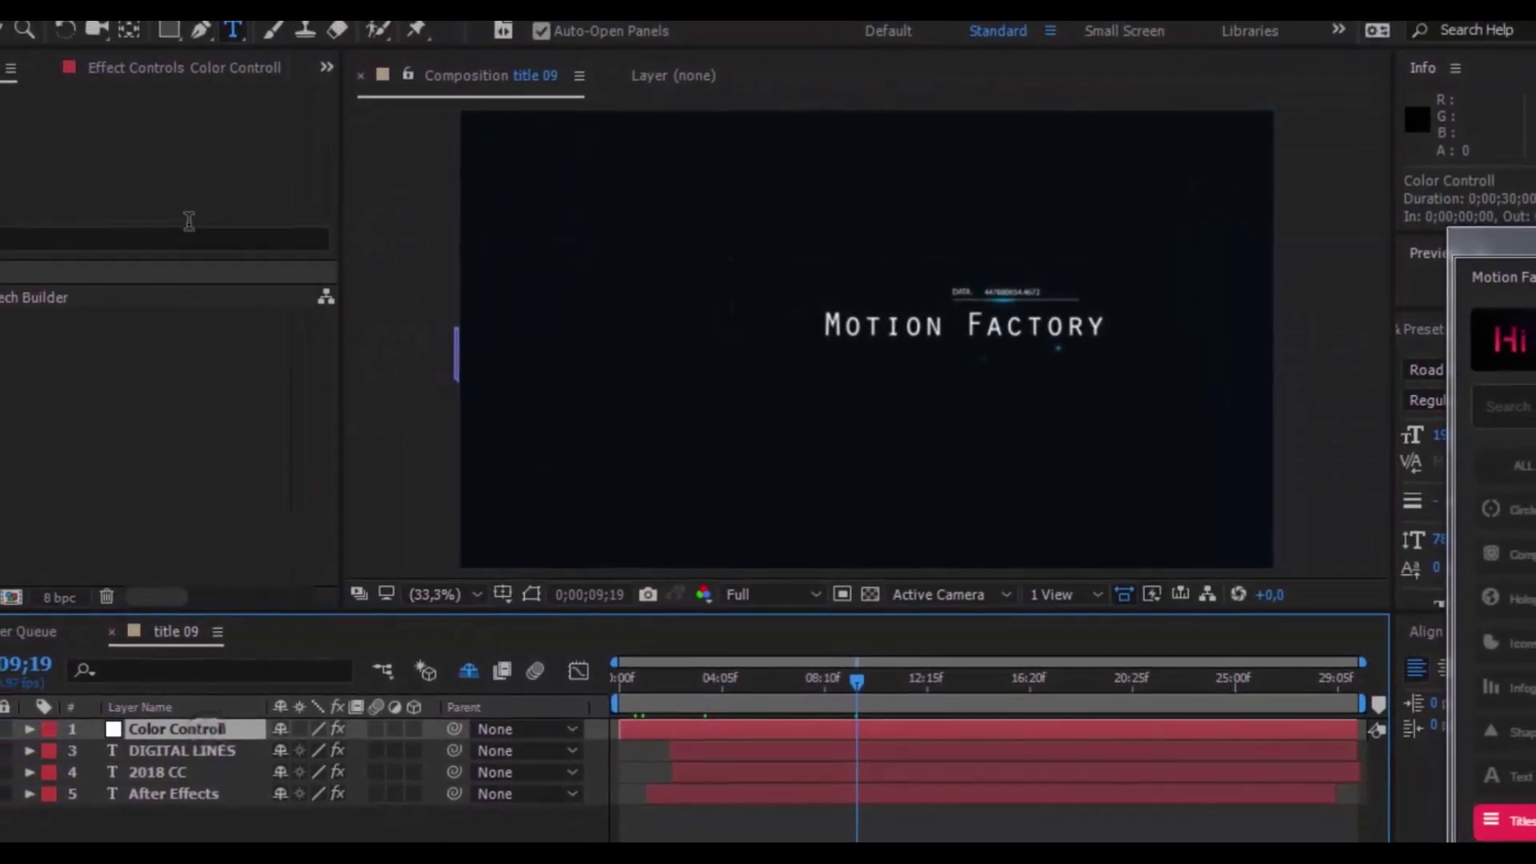
Set the title's Color Control colours to yellow and yellow-green AFF20F in Effect Controls.
{"action": "left_click", "coordinate": [204, 77]}
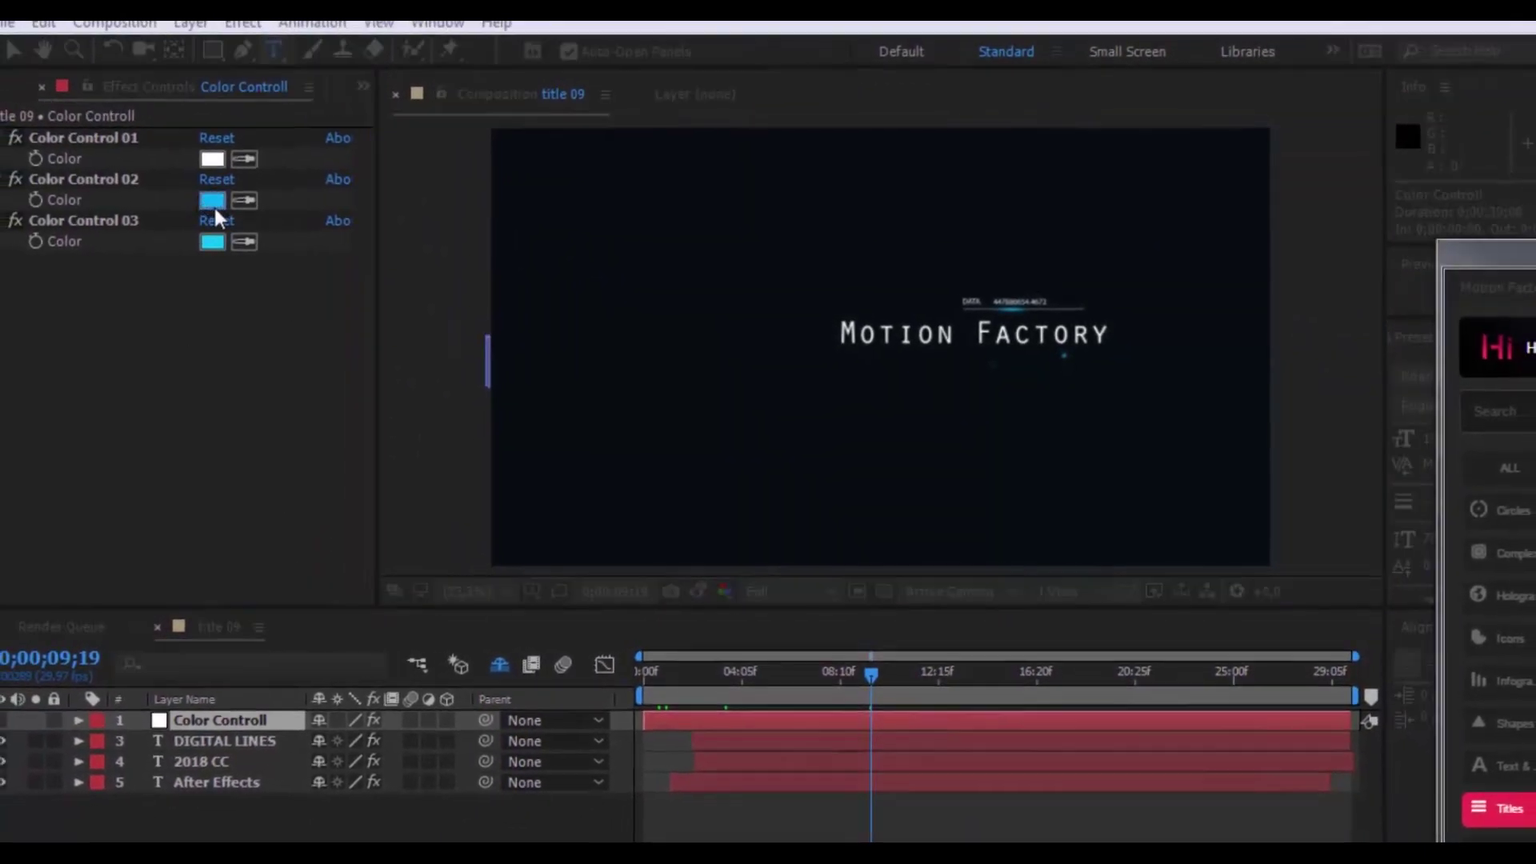
{"action": "left_click", "coordinate": [214, 204]}
{"action": "left_click", "coordinate": [777, 727]}
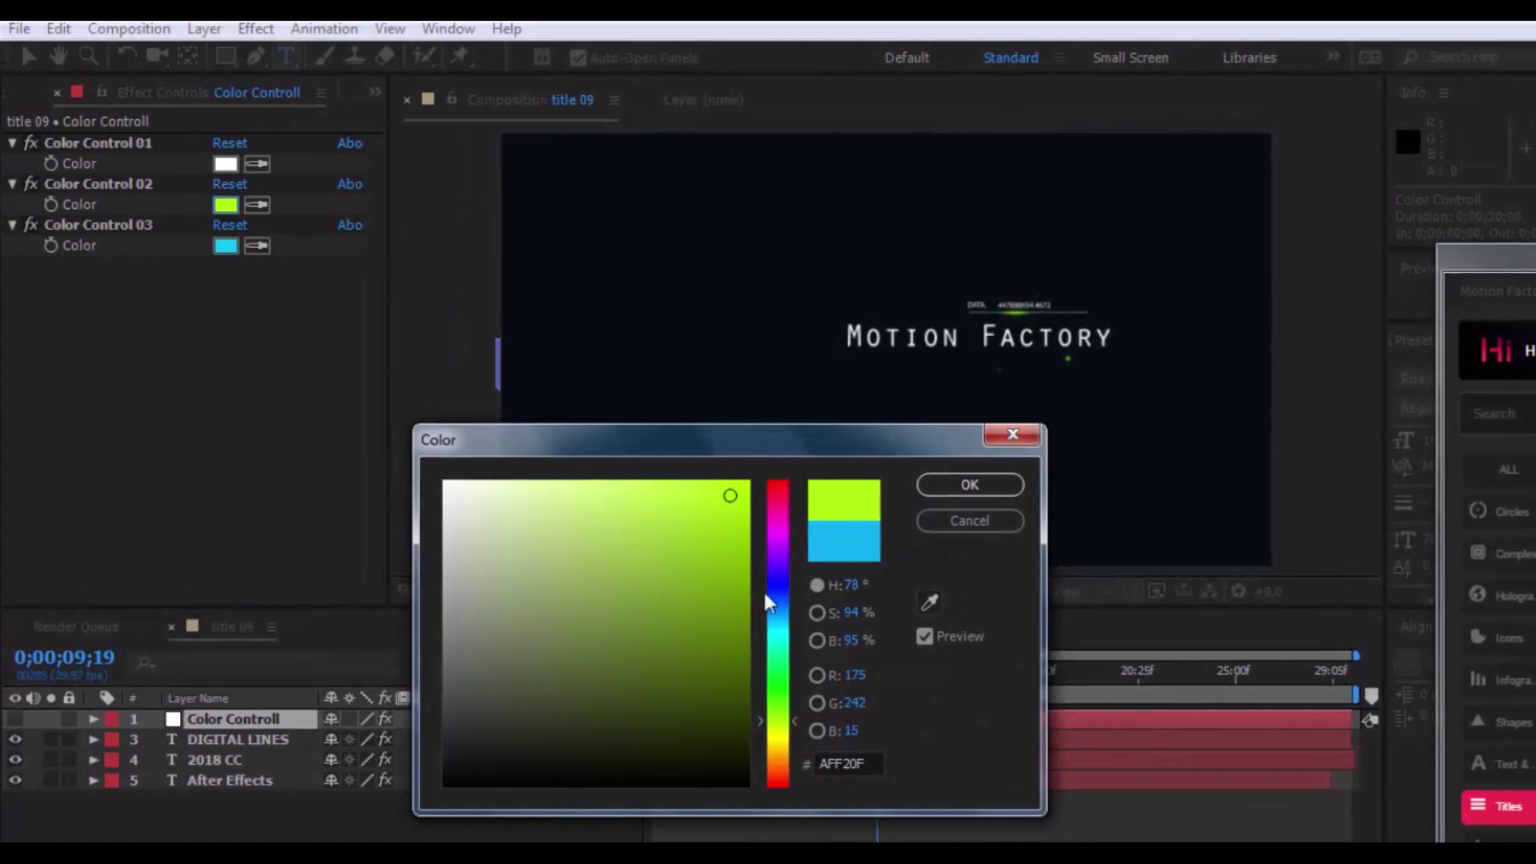
{"action": "left_click", "coordinate": [949, 485]}
Scrub the timeline to 8;14 and 23;18 to check the recoloured title.
{"action": "left_click", "coordinate": [851, 680]}
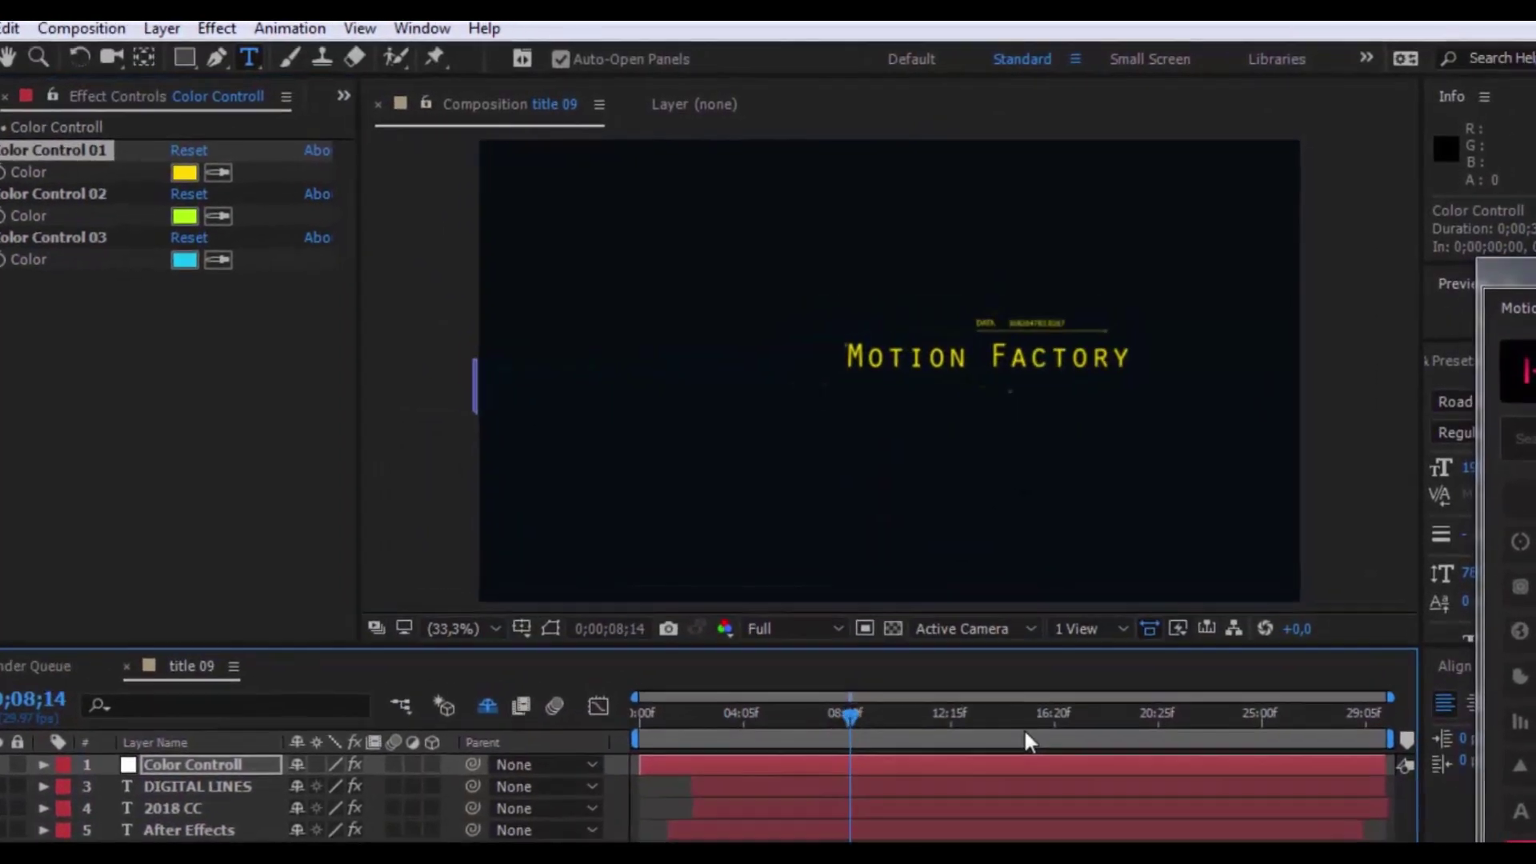
{"action": "left_click", "coordinate": [1025, 729]}
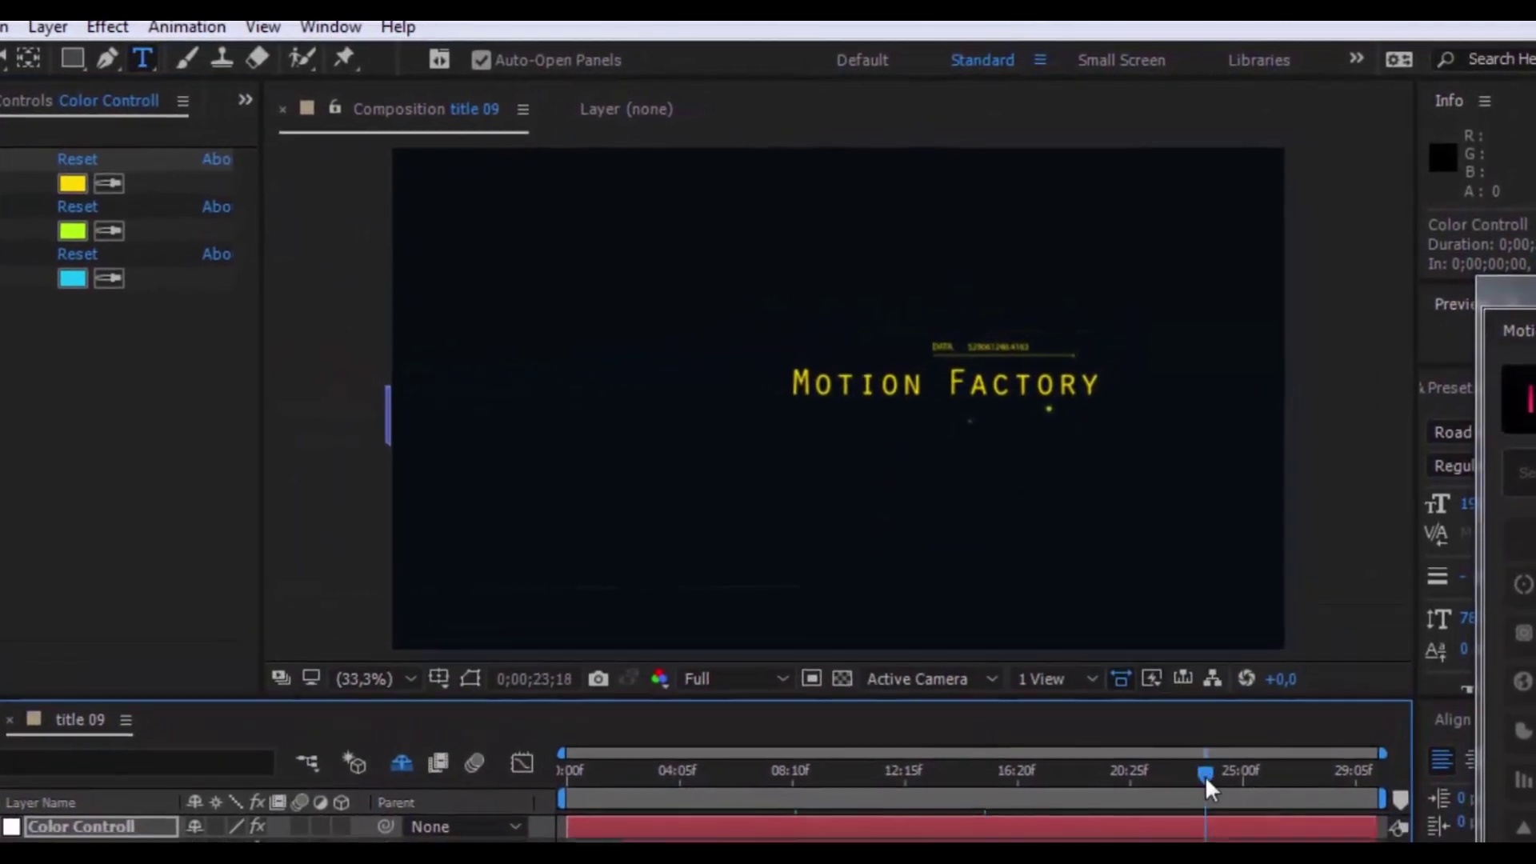
{"action": "left_click", "coordinate": [1224, 730]}
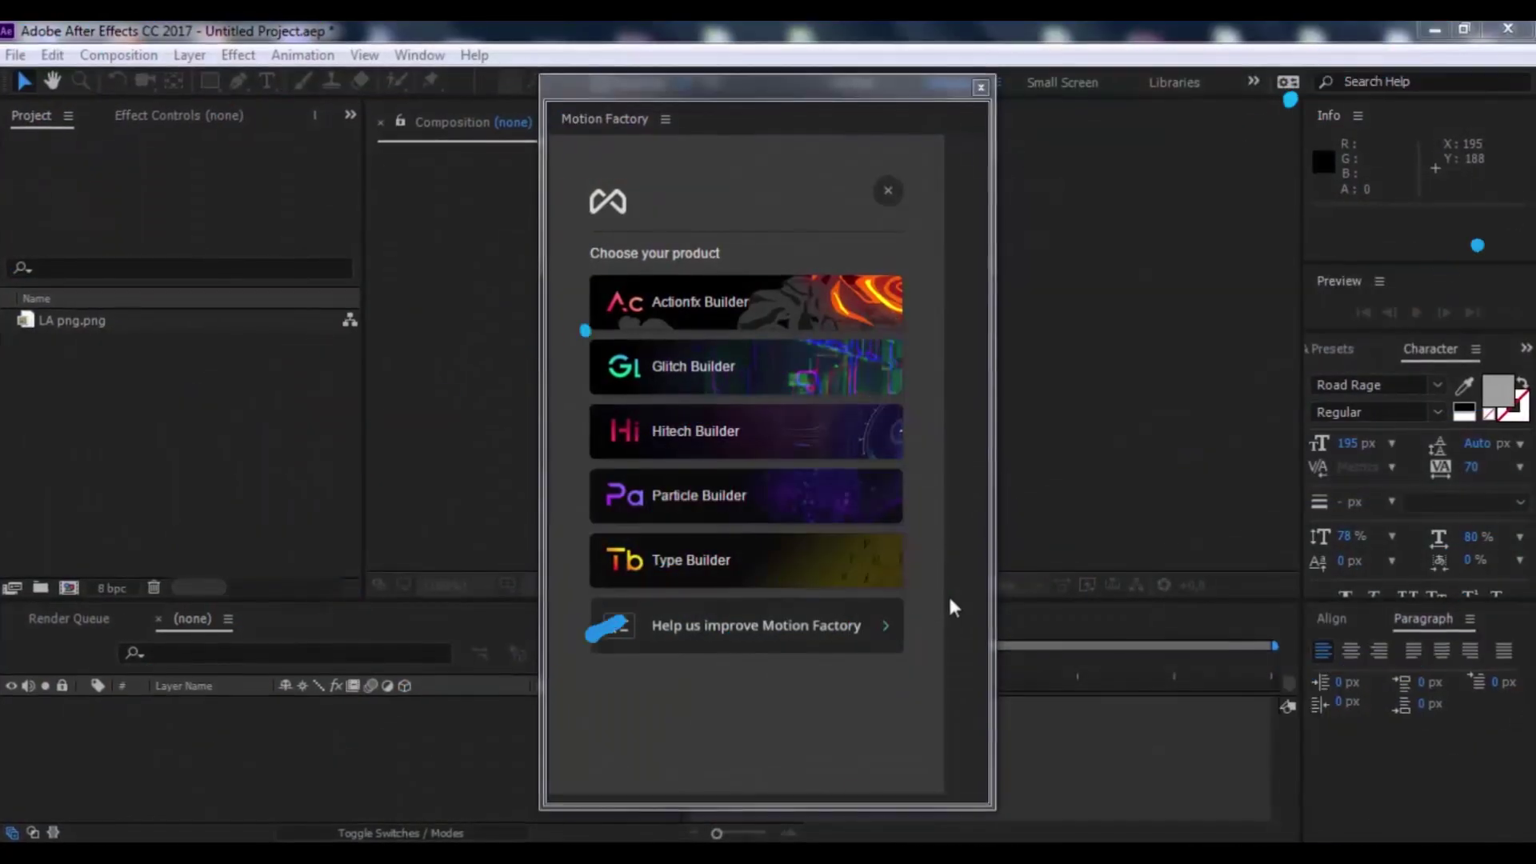
Open Particle Builder, browse Favourites, Fire, Magic and Sand presets, and move its window right.
{"action": "left_click", "coordinate": [653, 500]}
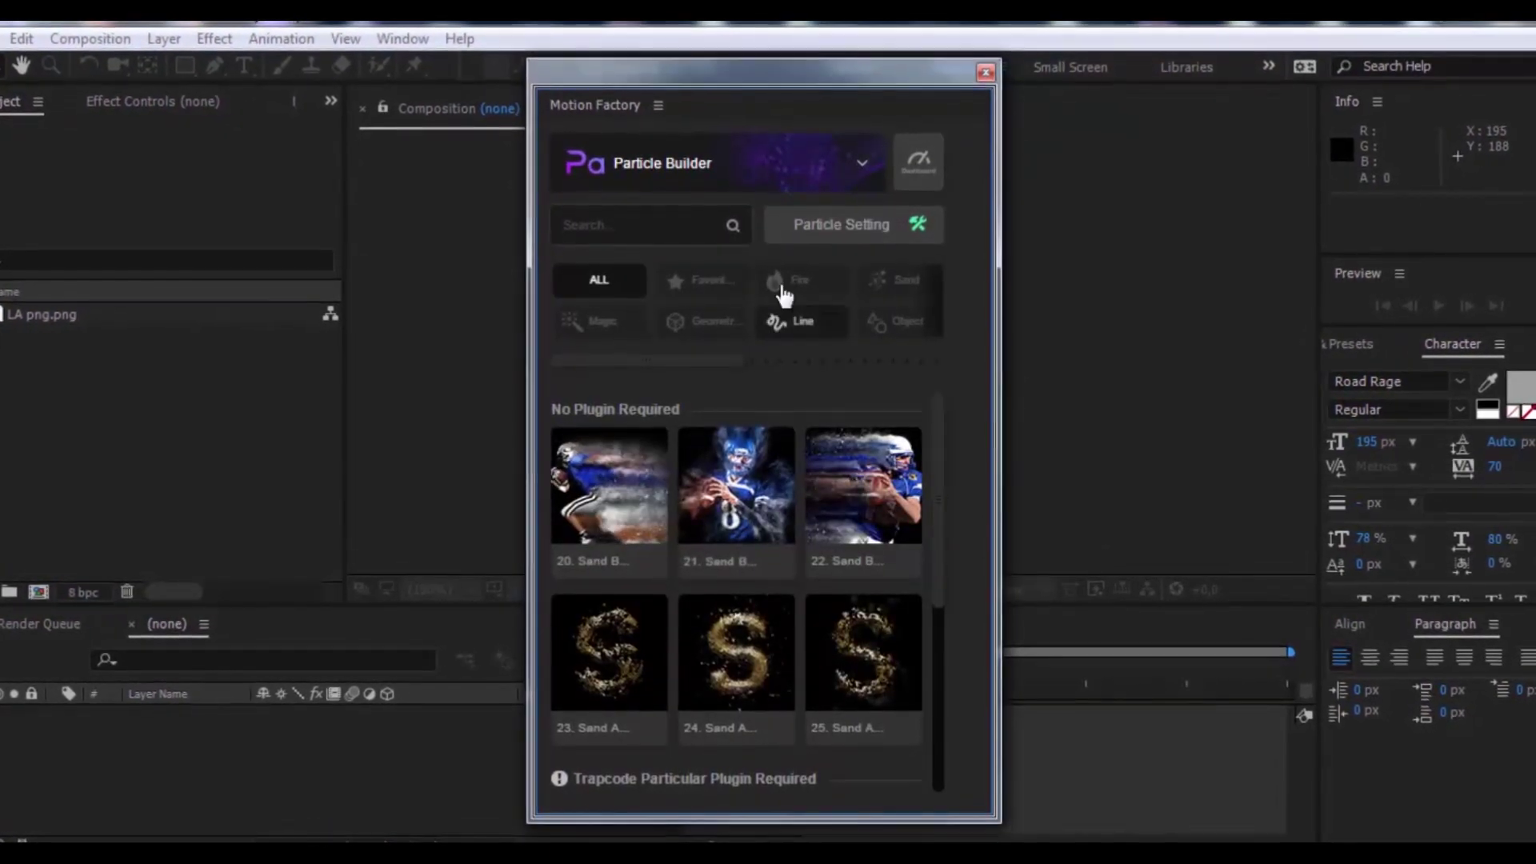
{"action": "left_click", "coordinate": [708, 284]}
{"action": "left_click", "coordinate": [775, 284]}
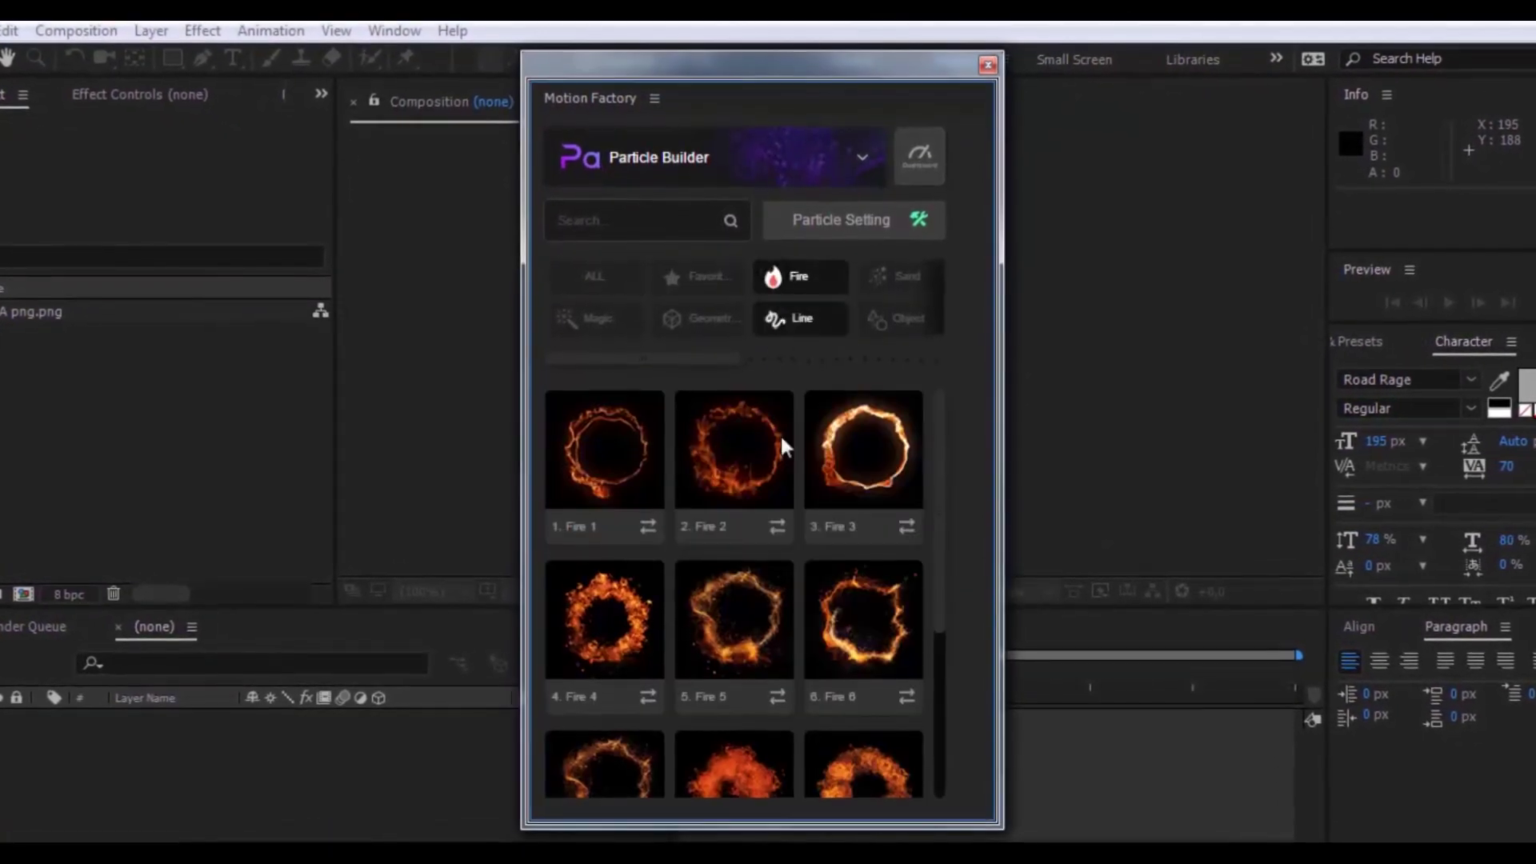
{"action": "mouse_move", "coordinate": [747, 620]}
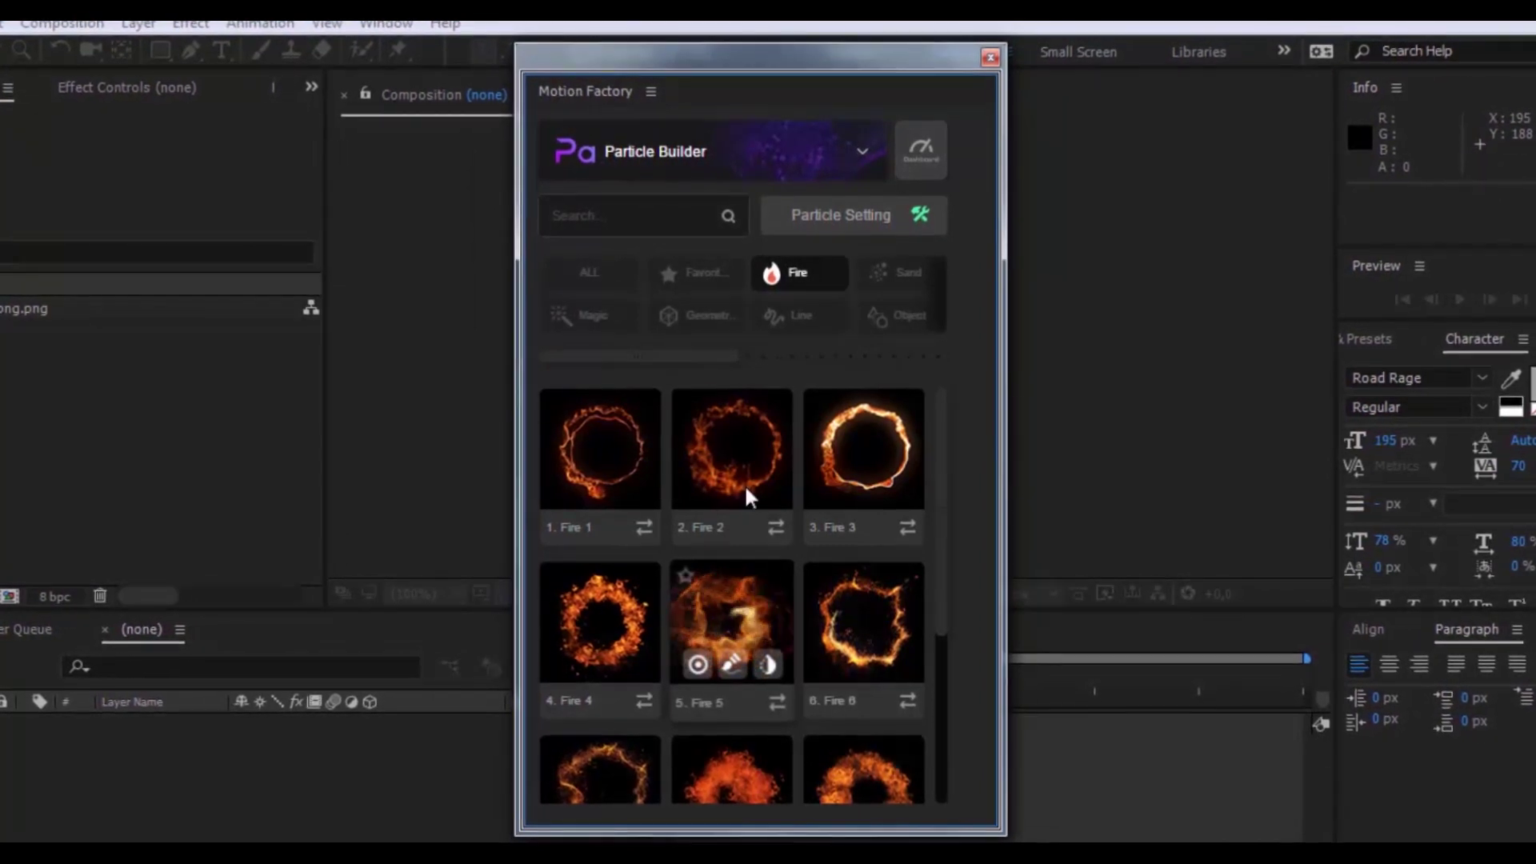
{"action": "left_click", "coordinate": [590, 315]}
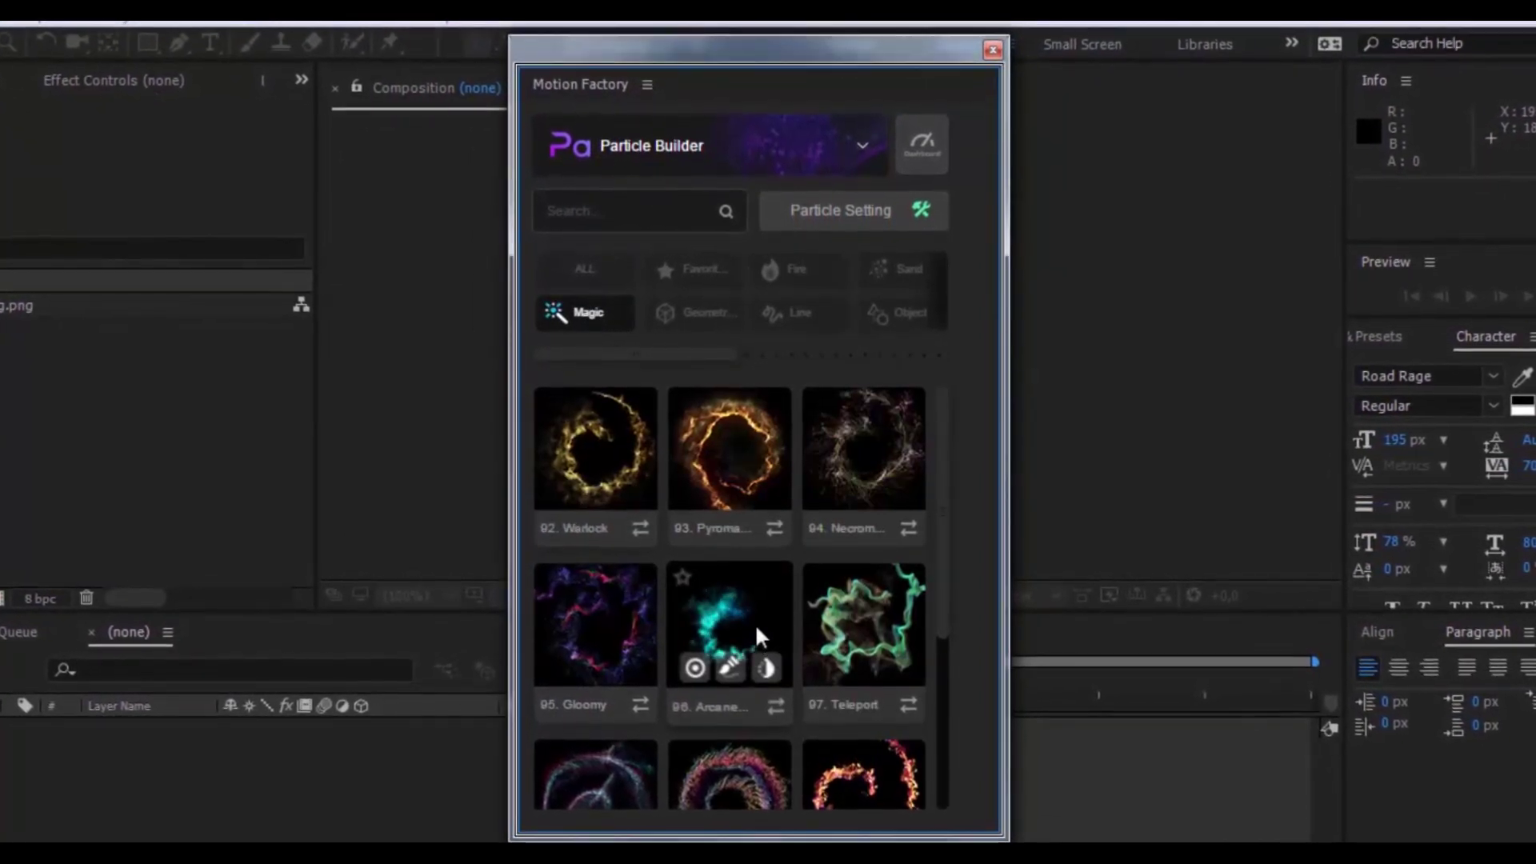
{"action": "left_click", "coordinate": [898, 270]}
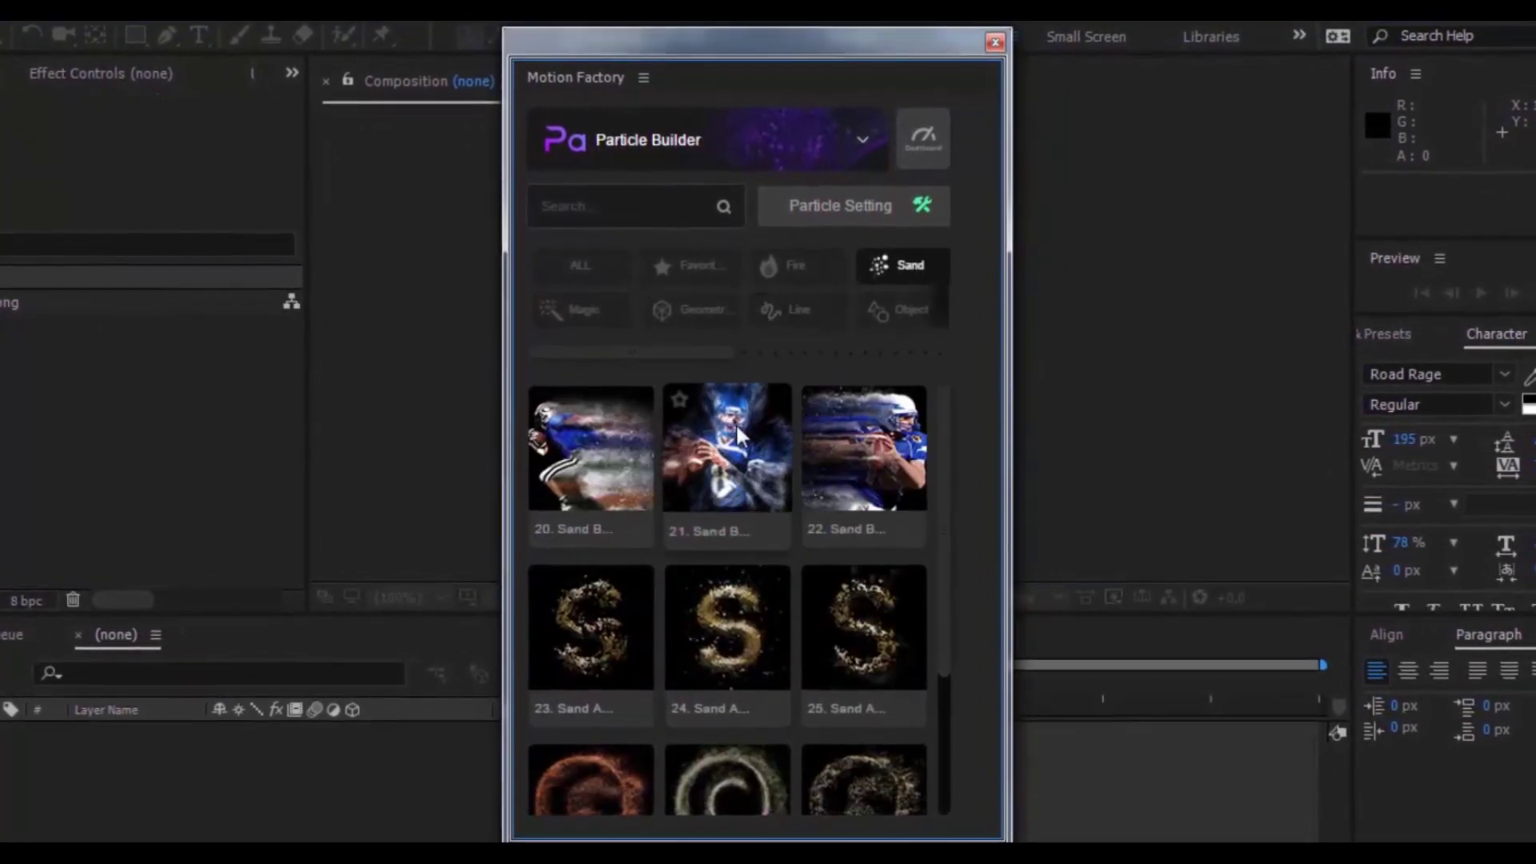
{"action": "mouse_move", "coordinate": [896, 652]}
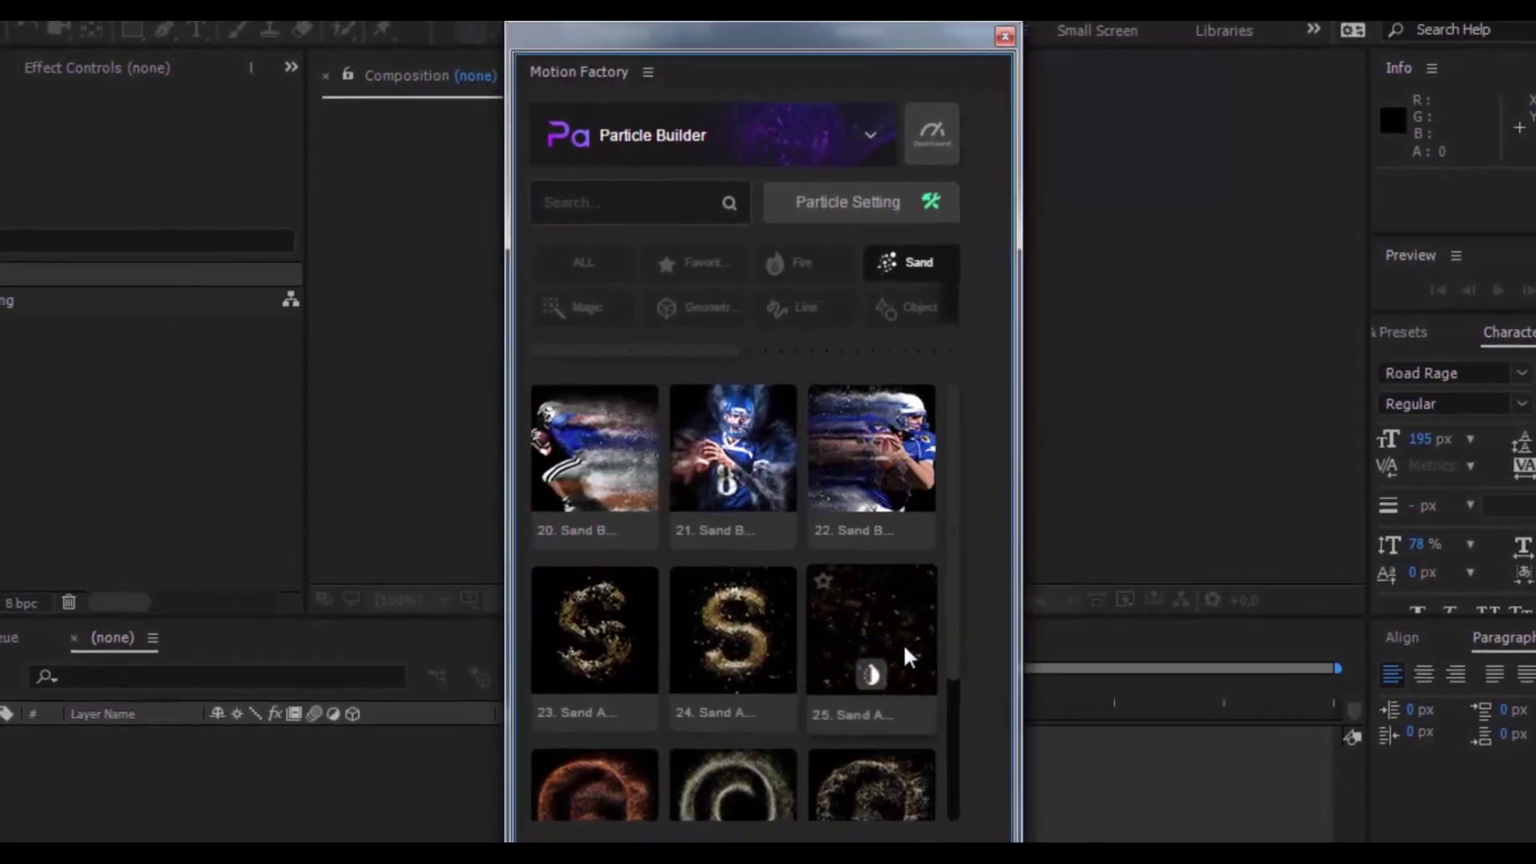
{"action": "left_click_drag", "start_coordinate": [560, 45], "coordinate": [1162, 64]}
Create a new composition named 'Particle' with LA png.png selected.
{"action": "left_click", "coordinate": [34, 305]}
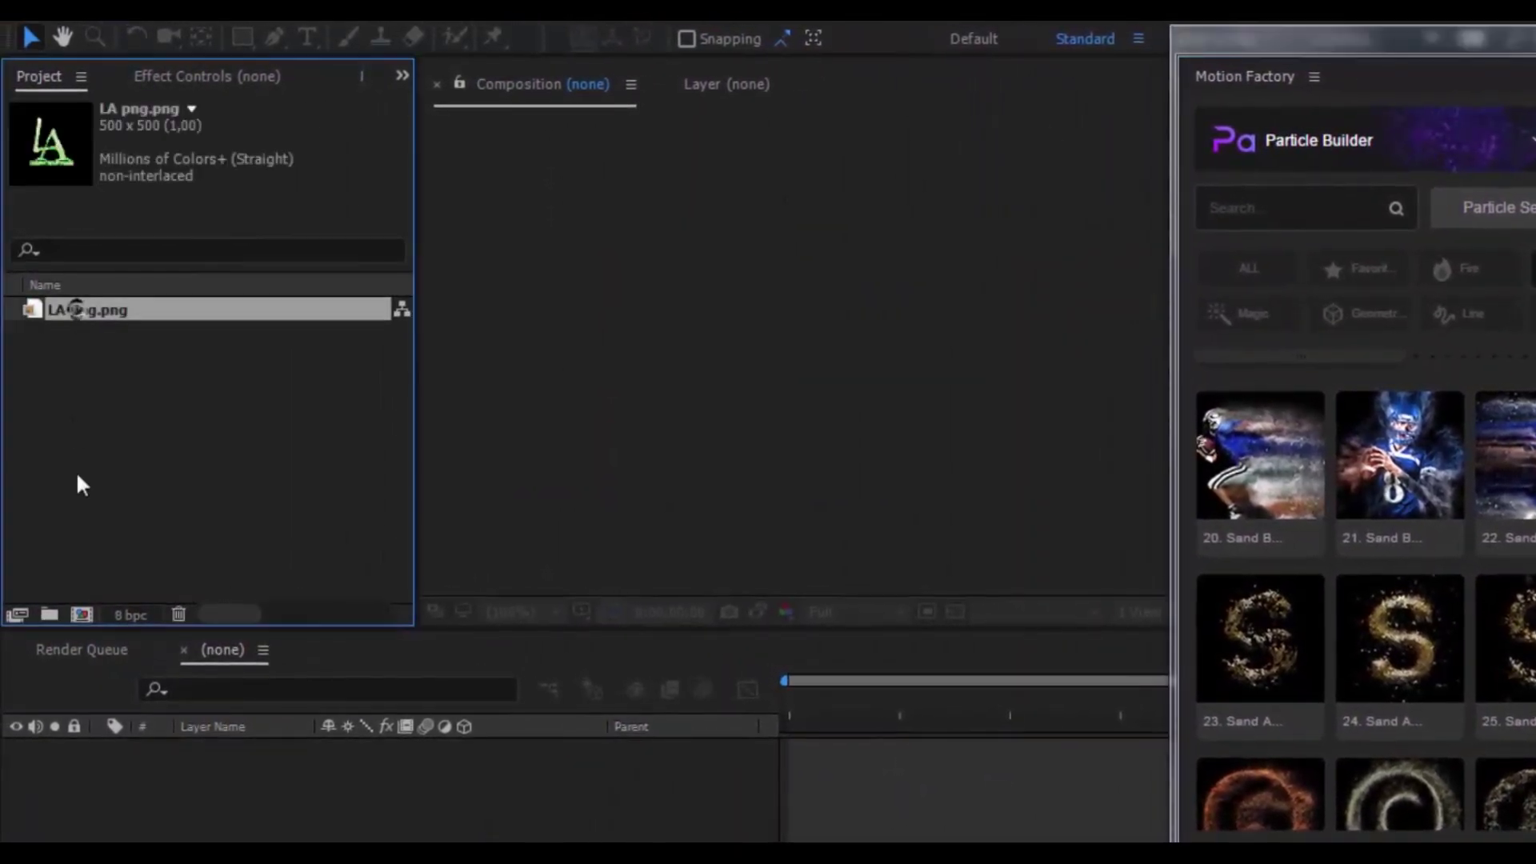
{"action": "left_click", "coordinate": [82, 614]}
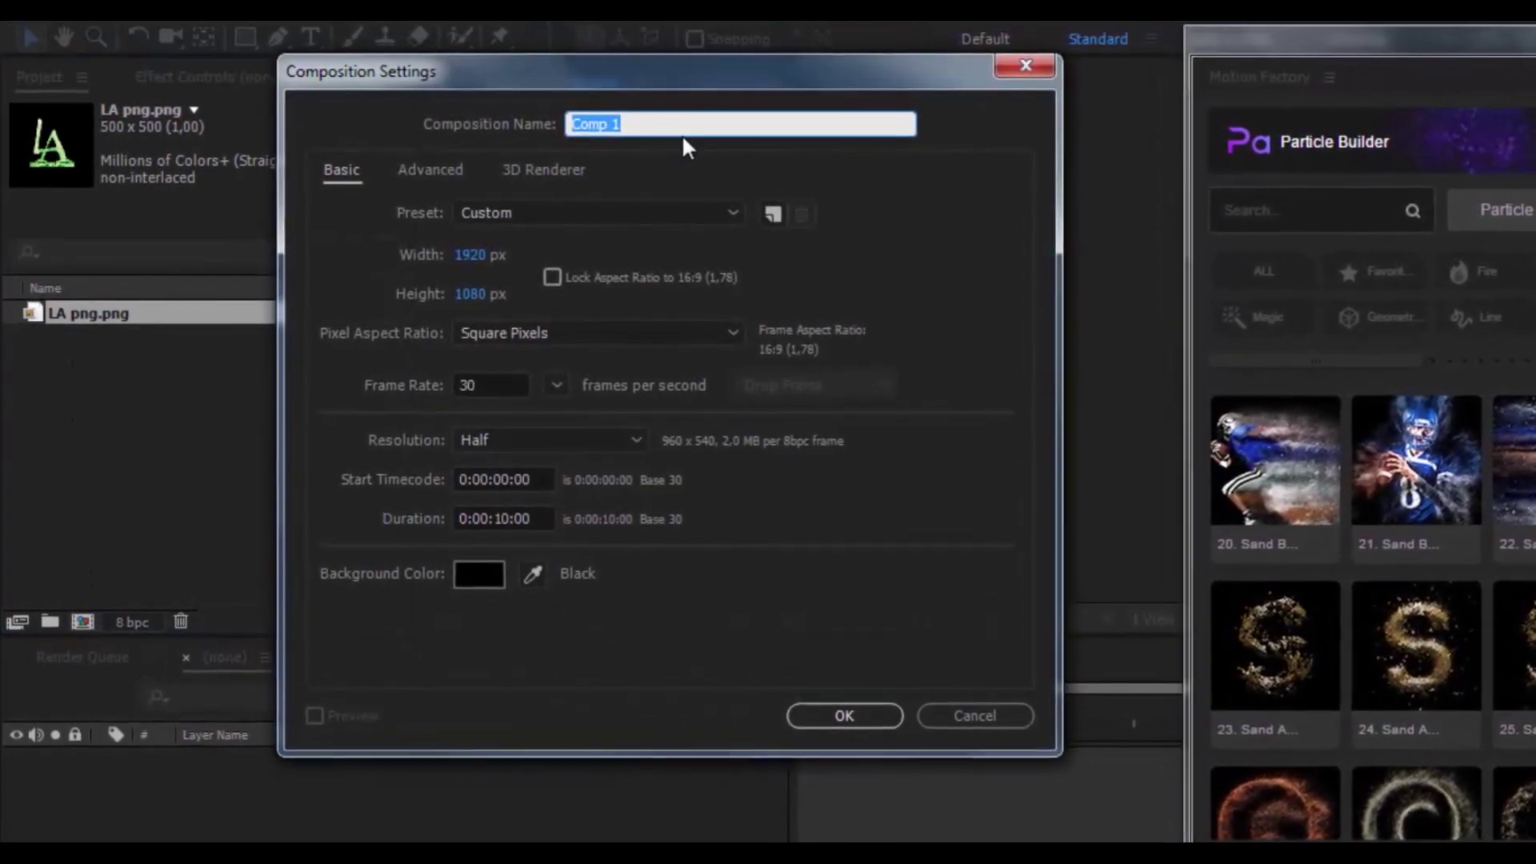
{"action": "type", "text": "Particle"}
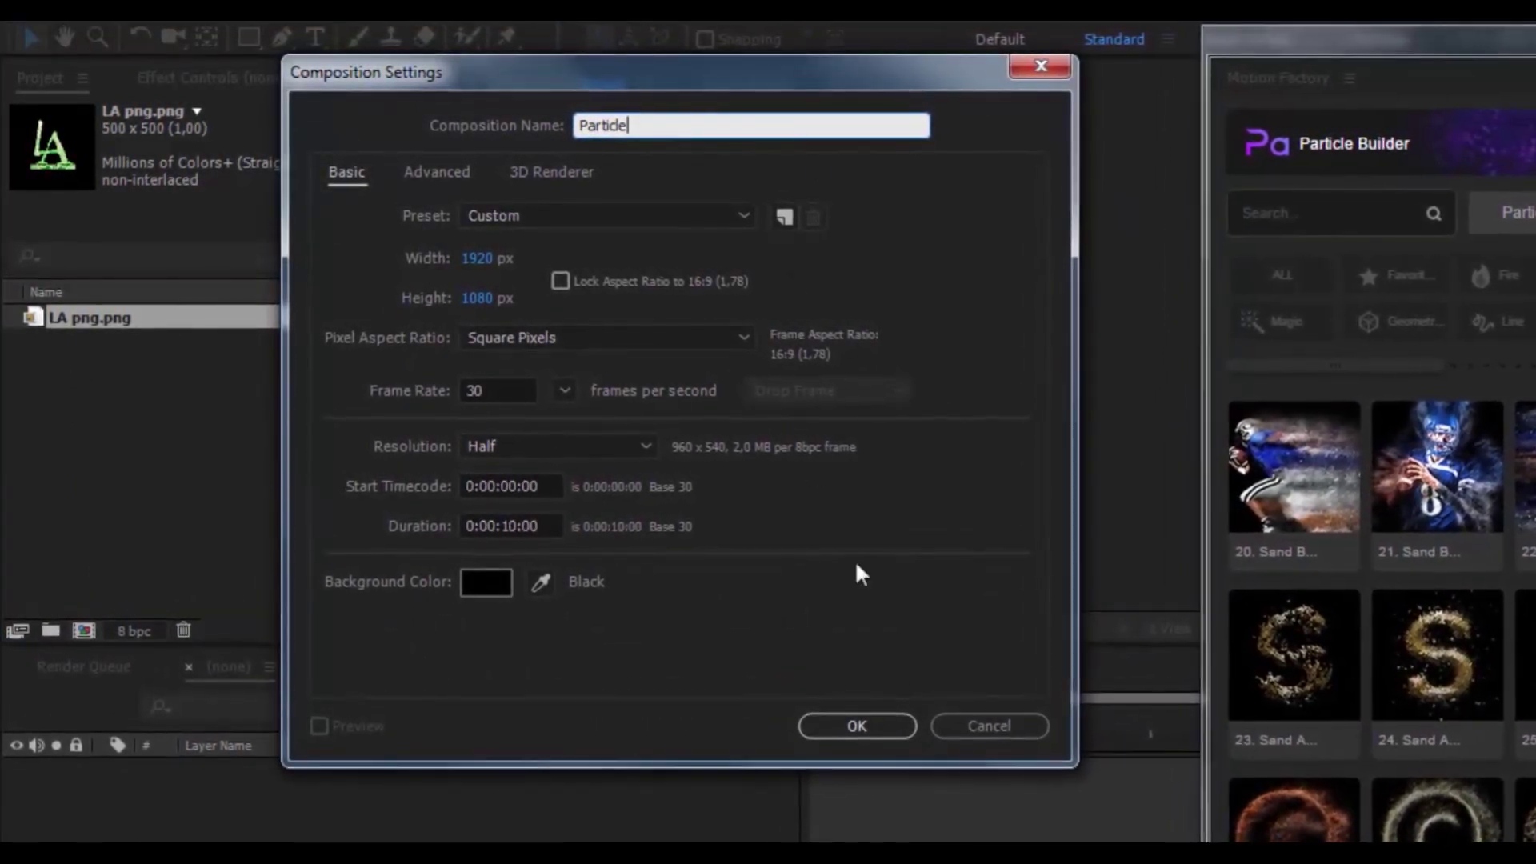
{"action": "left_click", "coordinate": [872, 723]}
Add the LA png.png logo to the Particle timeline and apply Sand preset 25.
{"action": "left_click_drag", "start_coordinate": [70, 308], "coordinate": [182, 785]}
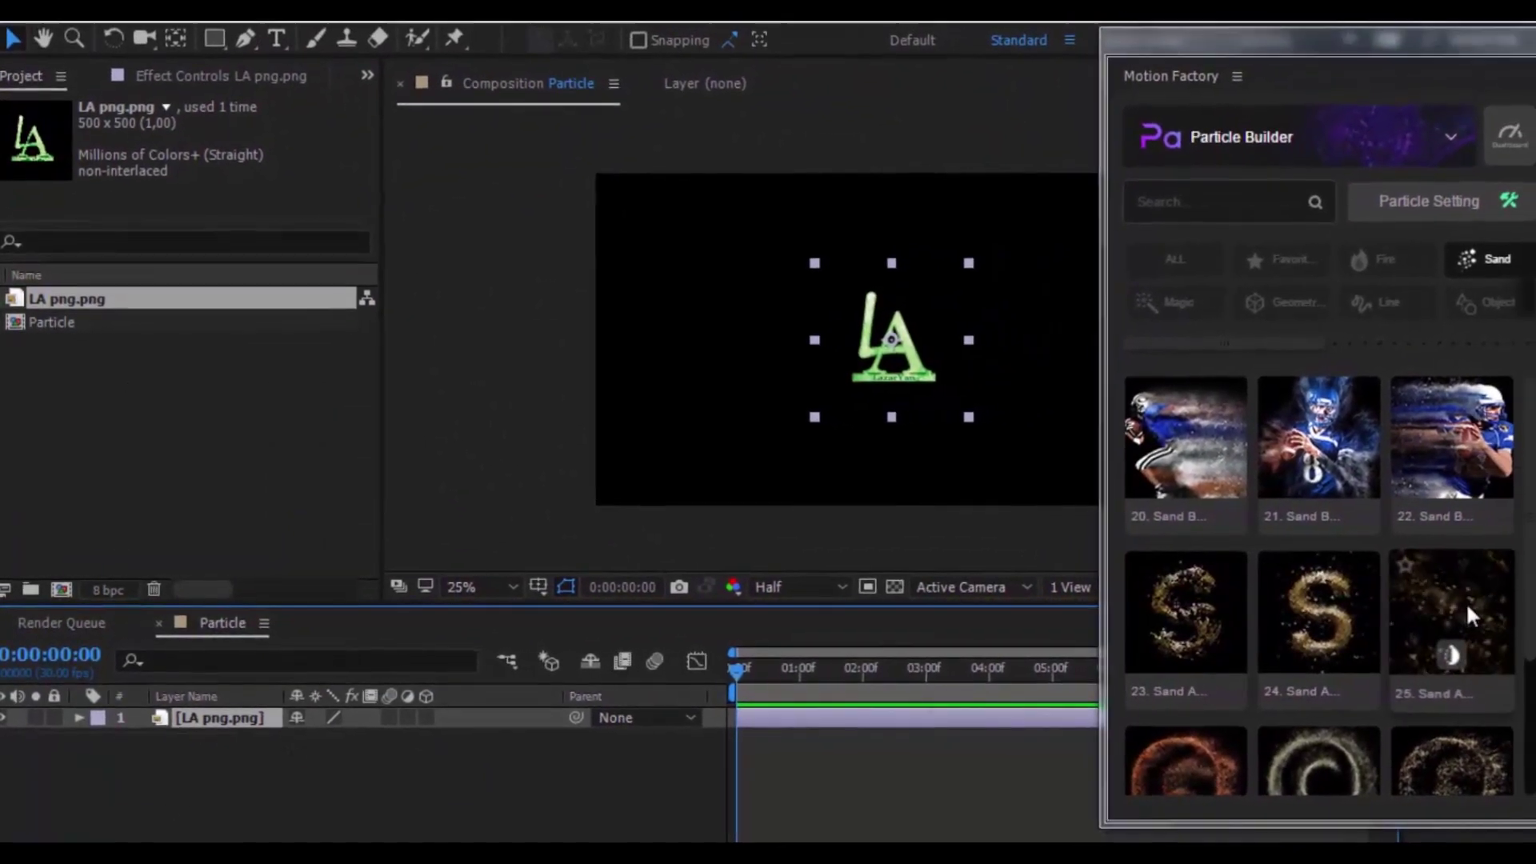
{"action": "left_click", "coordinate": [1472, 640]}
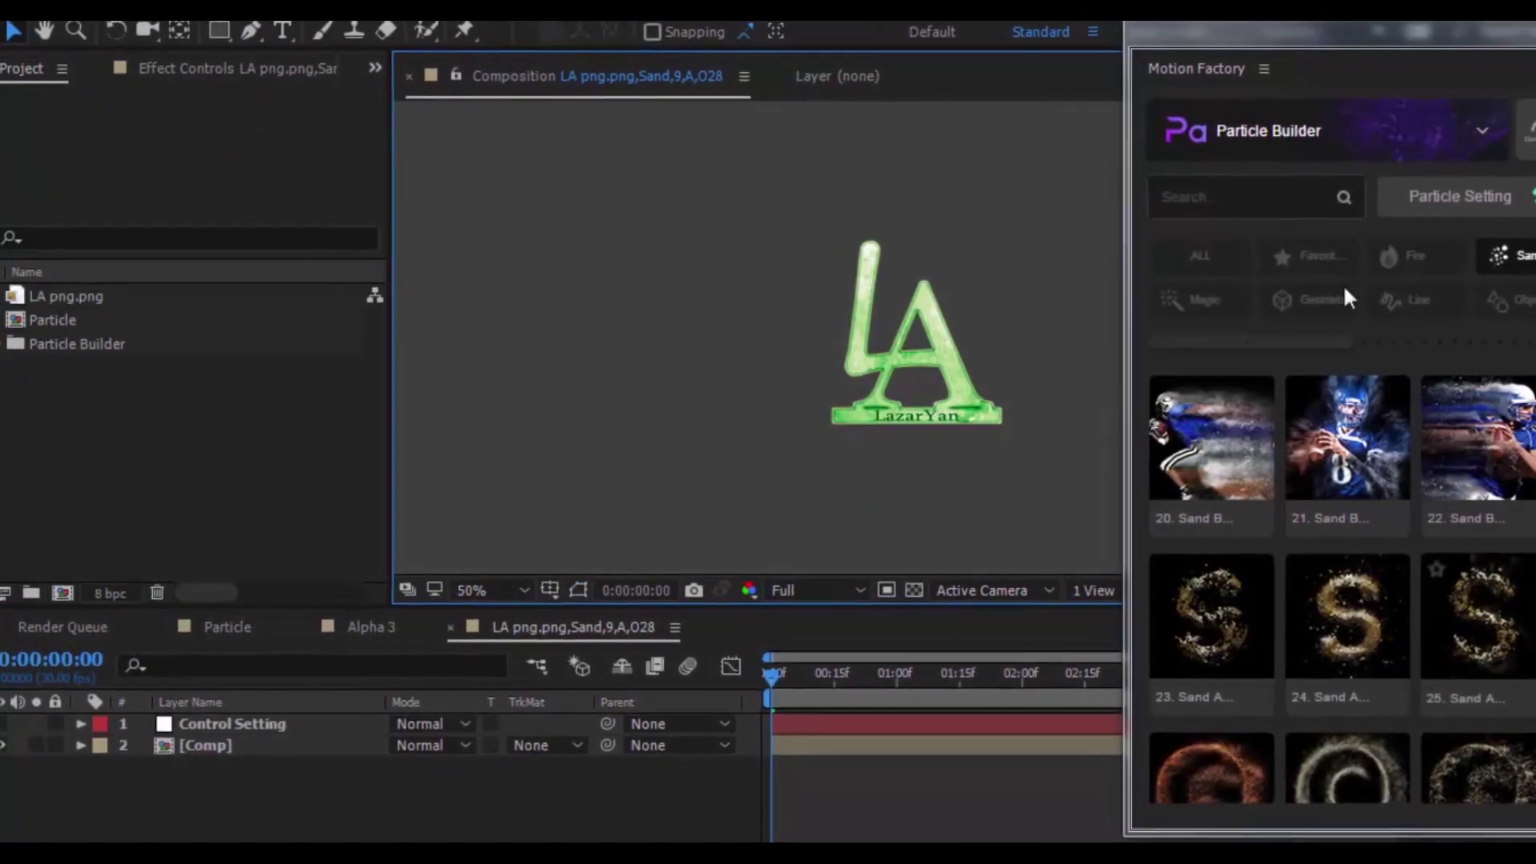
{"action": "left_click_drag", "start_coordinate": [1189, 45], "coordinate": [1519, 164]}
Add a new solid layer coloured dark navy 000A28.
{"action": "right_click", "coordinate": [256, 799]}
{"action": "mouse_move", "coordinate": [336, 541]}
{"action": "left_click", "coordinate": [701, 608]}
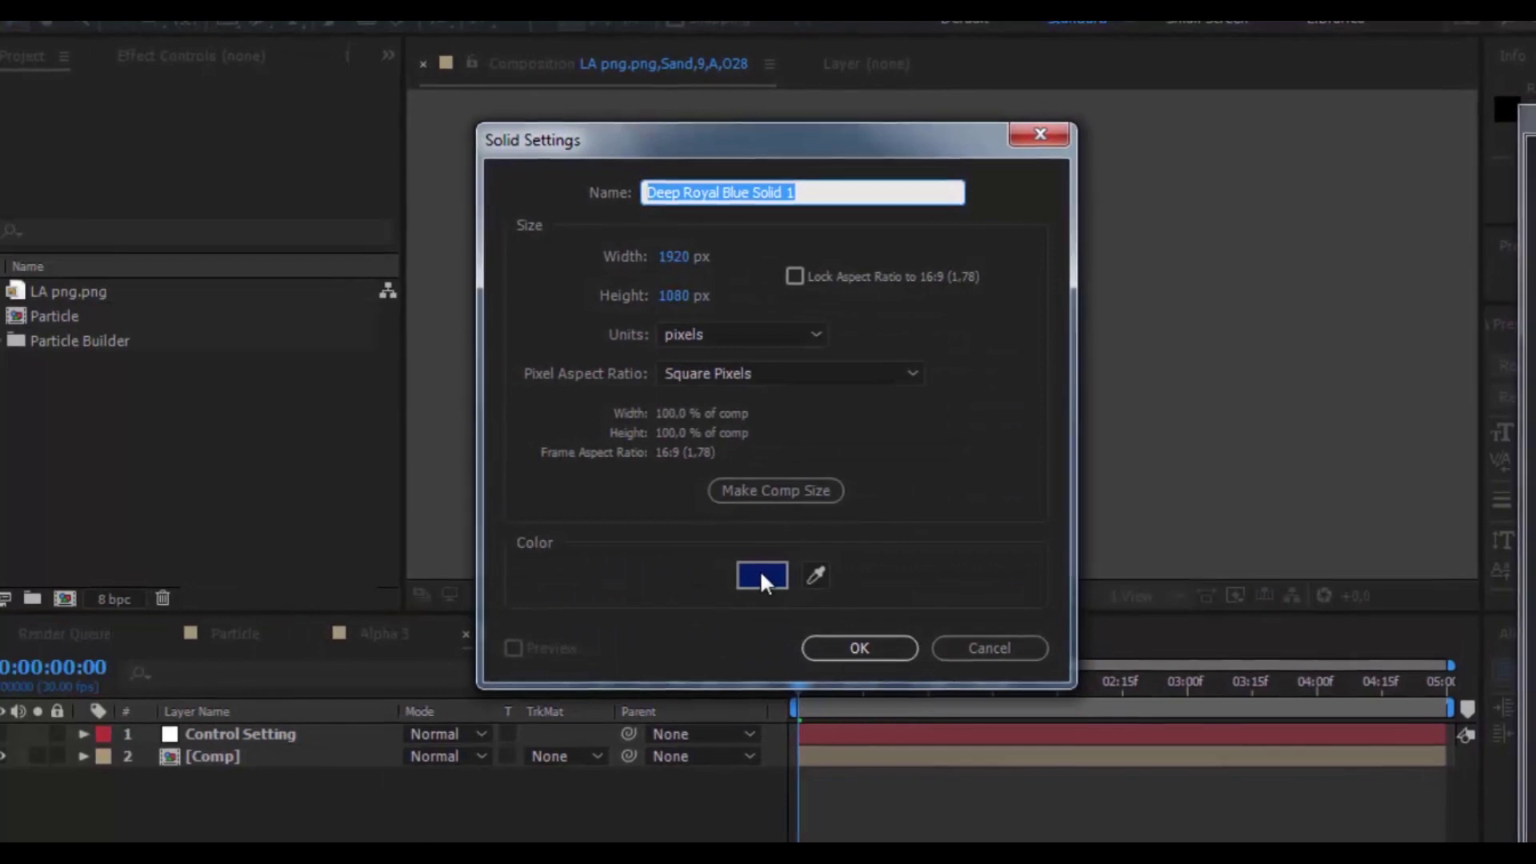
{"action": "left_click", "coordinate": [760, 564]}
{"action": "left_click_drag", "start_coordinate": [773, 664], "coordinate": [793, 739]}
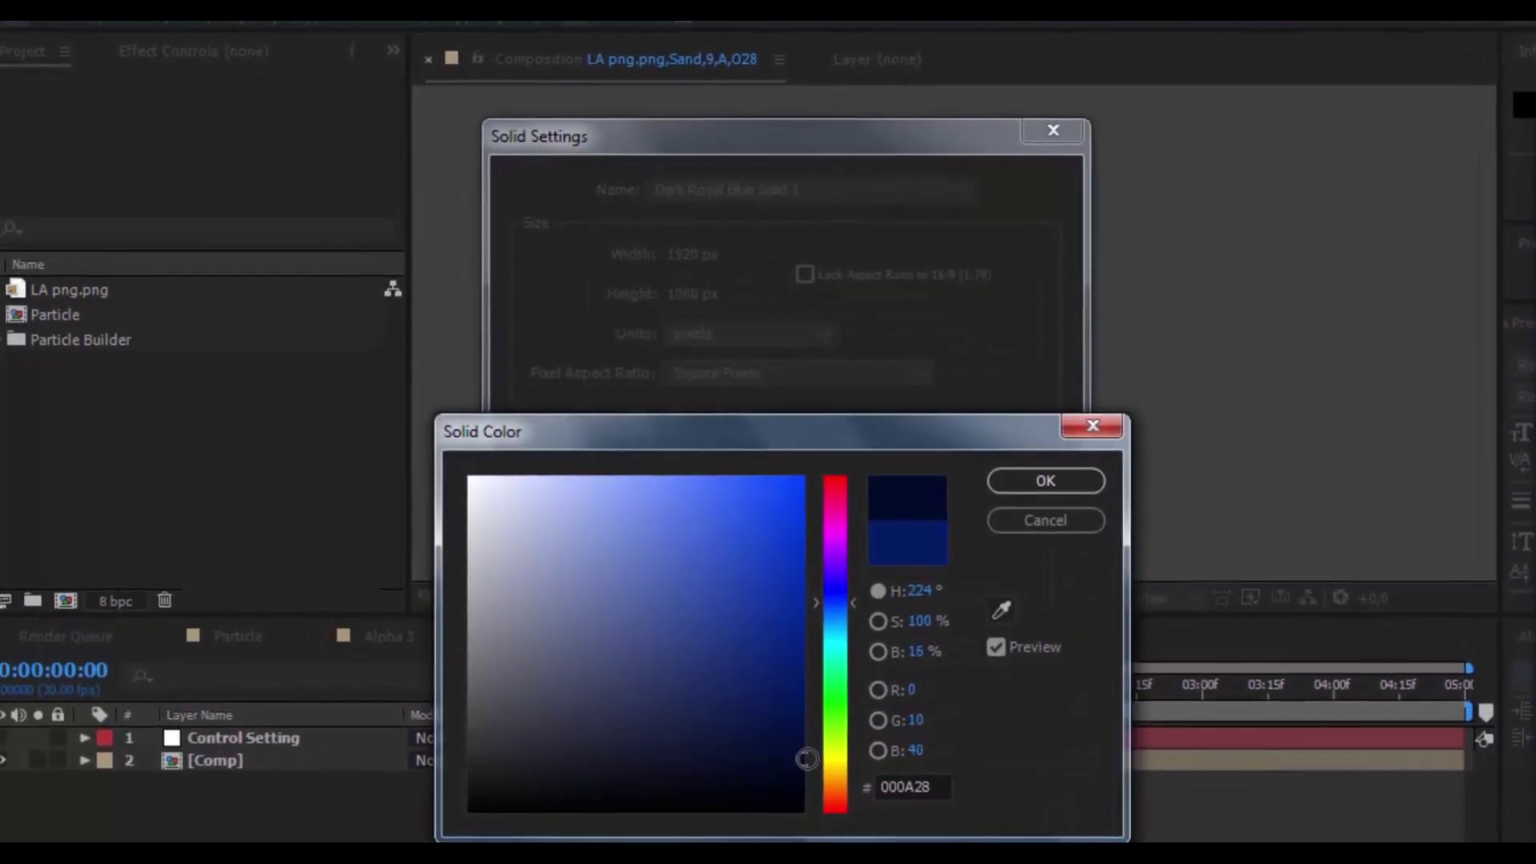
{"action": "left_click", "coordinate": [1048, 484]}
{"action": "key", "text": "Return"}
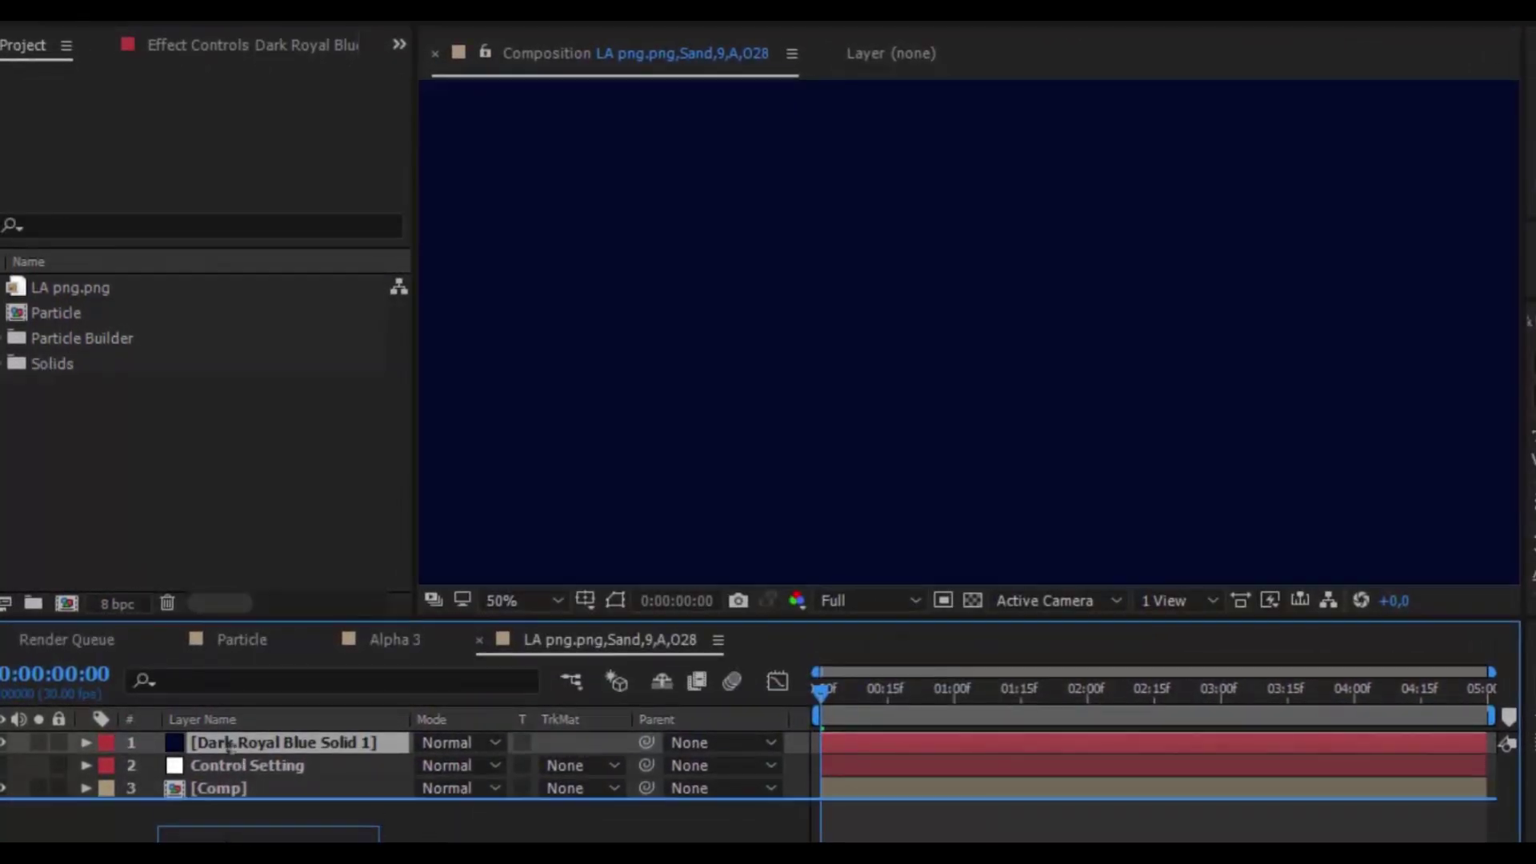
Move the navy solid beneath the logo layers and fit the composition in the viewer.
{"action": "left_click_drag", "start_coordinate": [229, 836], "coordinate": [232, 840]}
{"action": "left_click", "coordinate": [508, 600]}
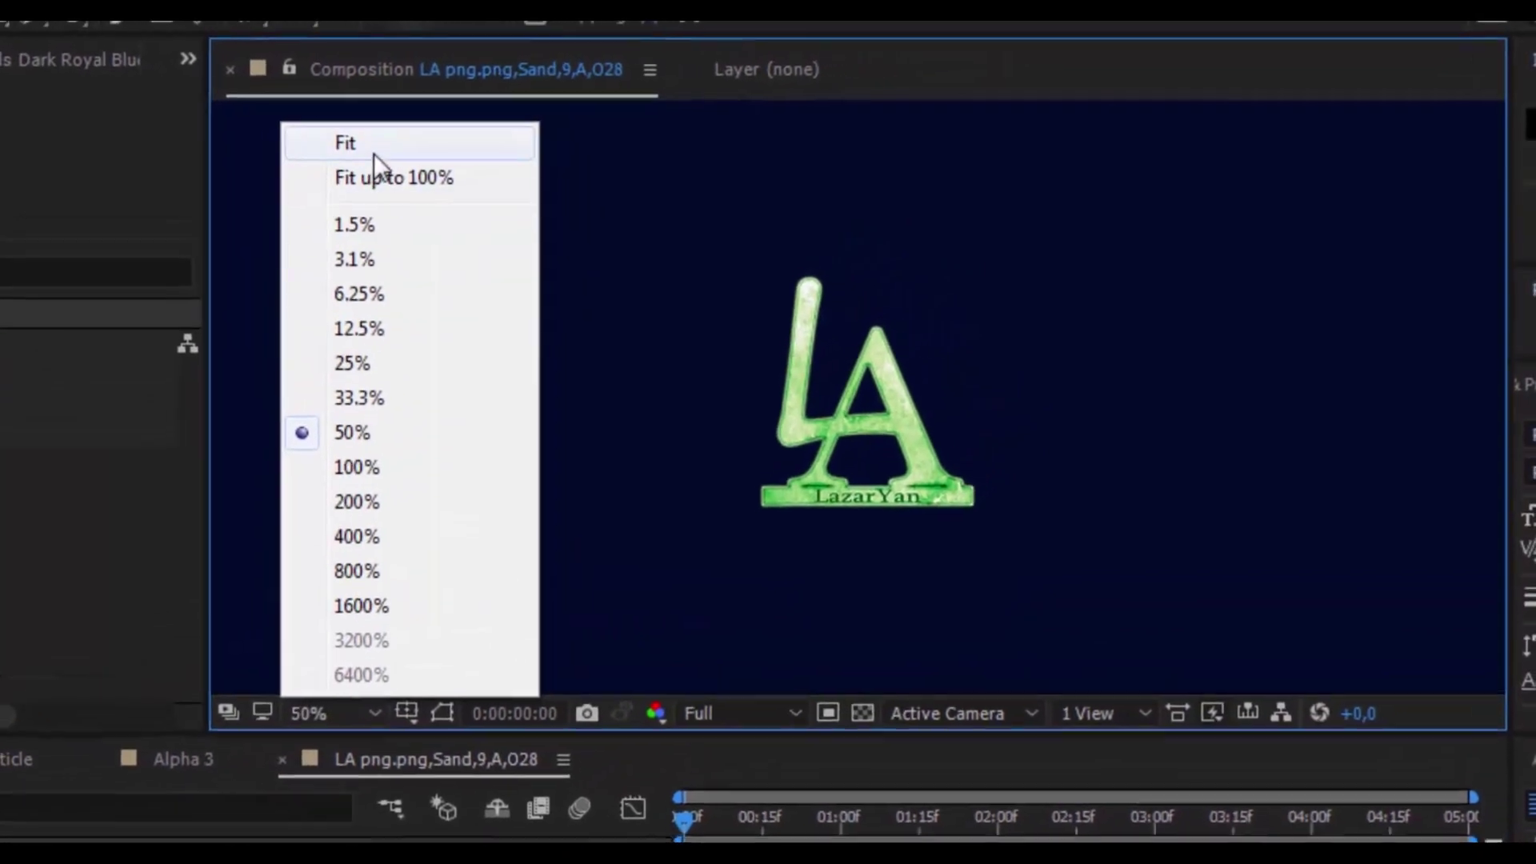
{"action": "left_click", "coordinate": [377, 154]}
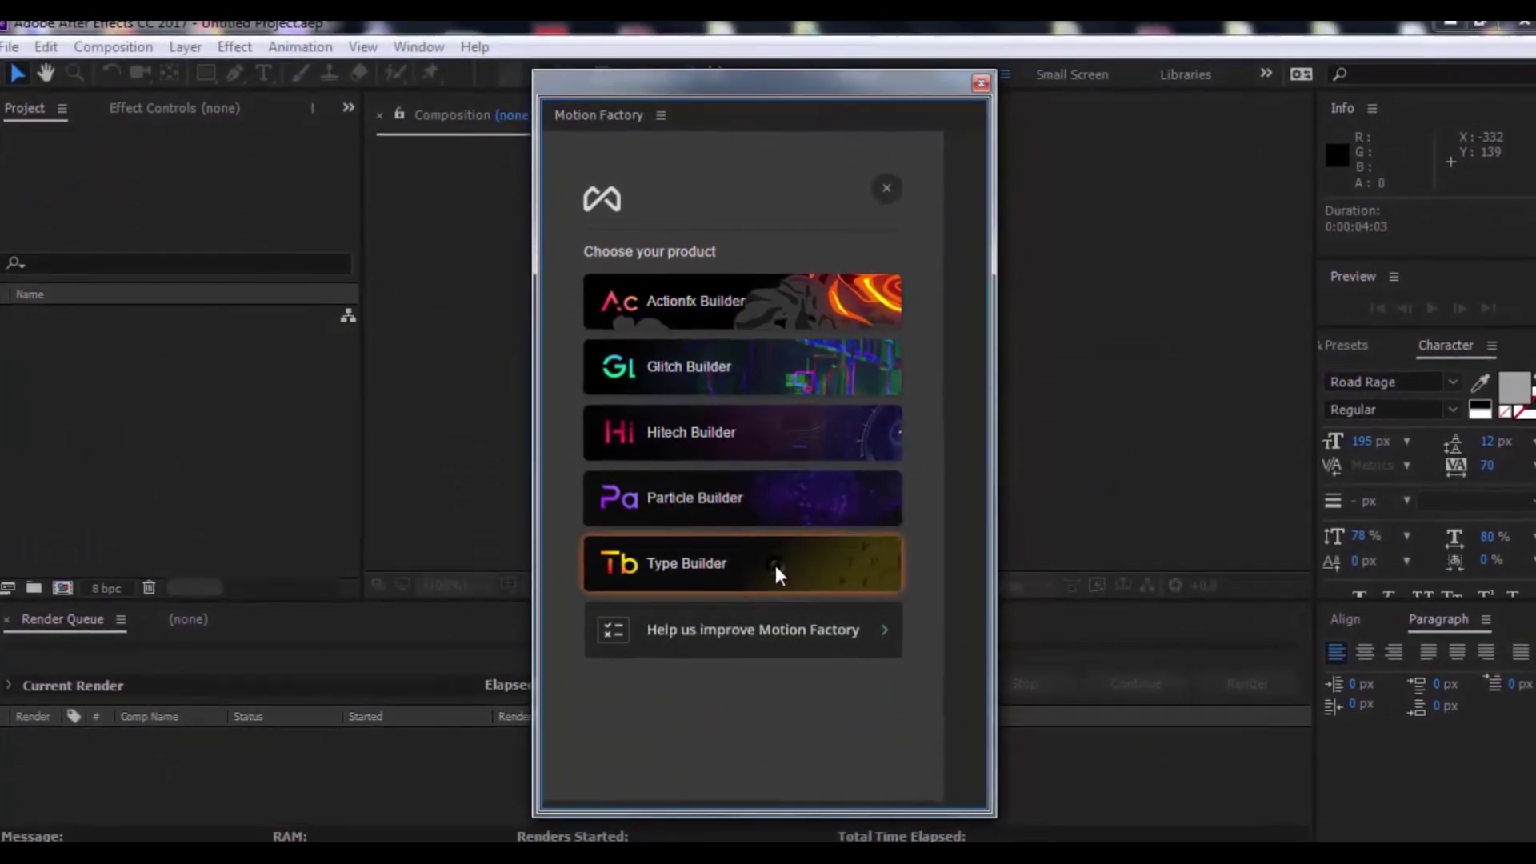
In Type Builder, browse Abstract then Documentary templates and create Documentary template 140.
{"action": "left_click", "coordinate": [776, 572]}
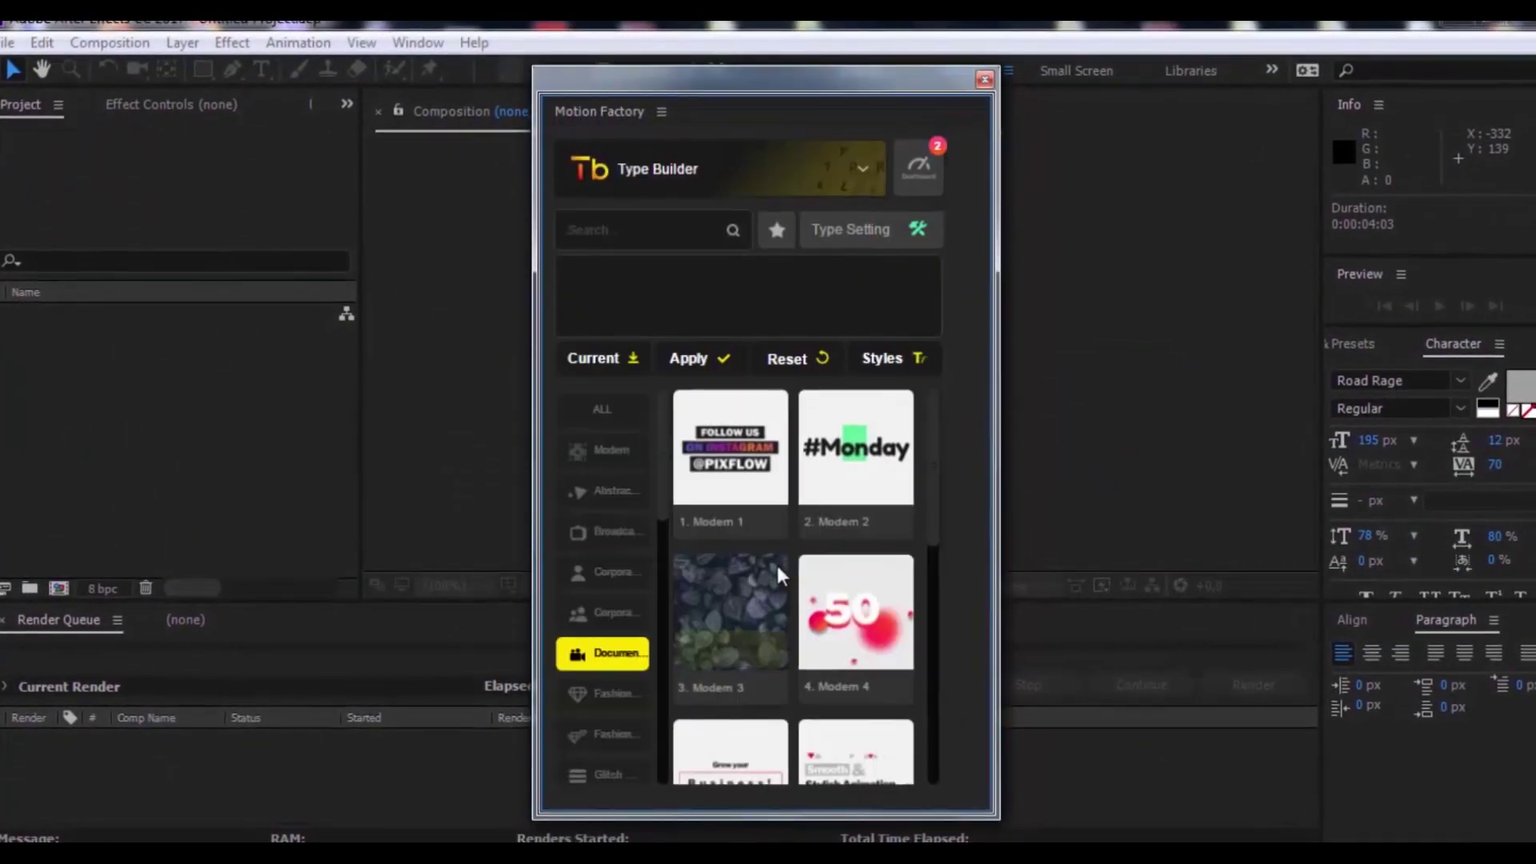
{"action": "mouse_move", "coordinate": [842, 455]}
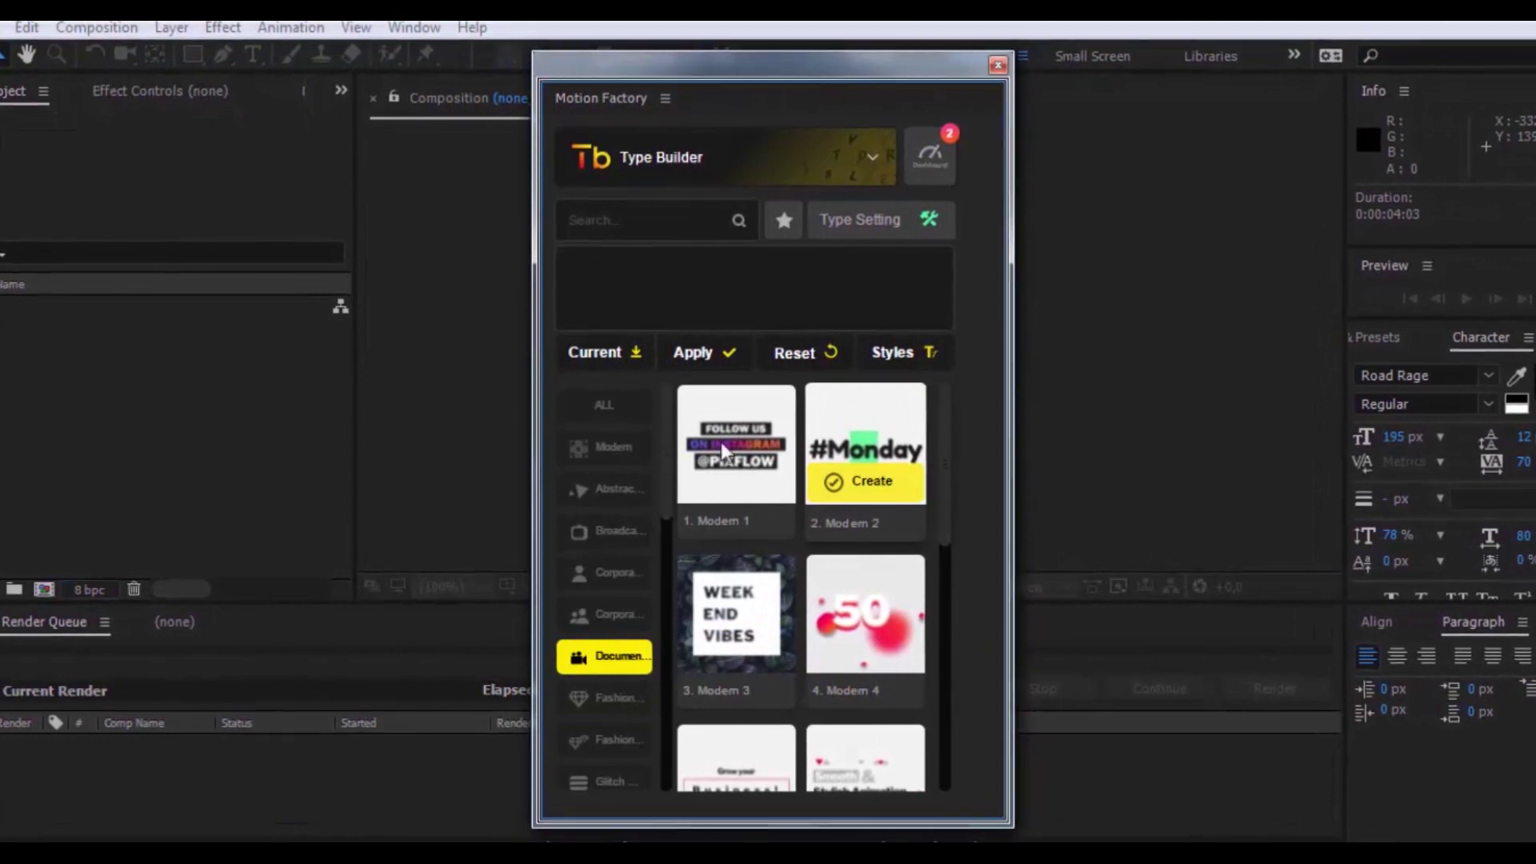
{"action": "left_click", "coordinate": [592, 489]}
{"action": "mouse_move", "coordinate": [731, 458]}
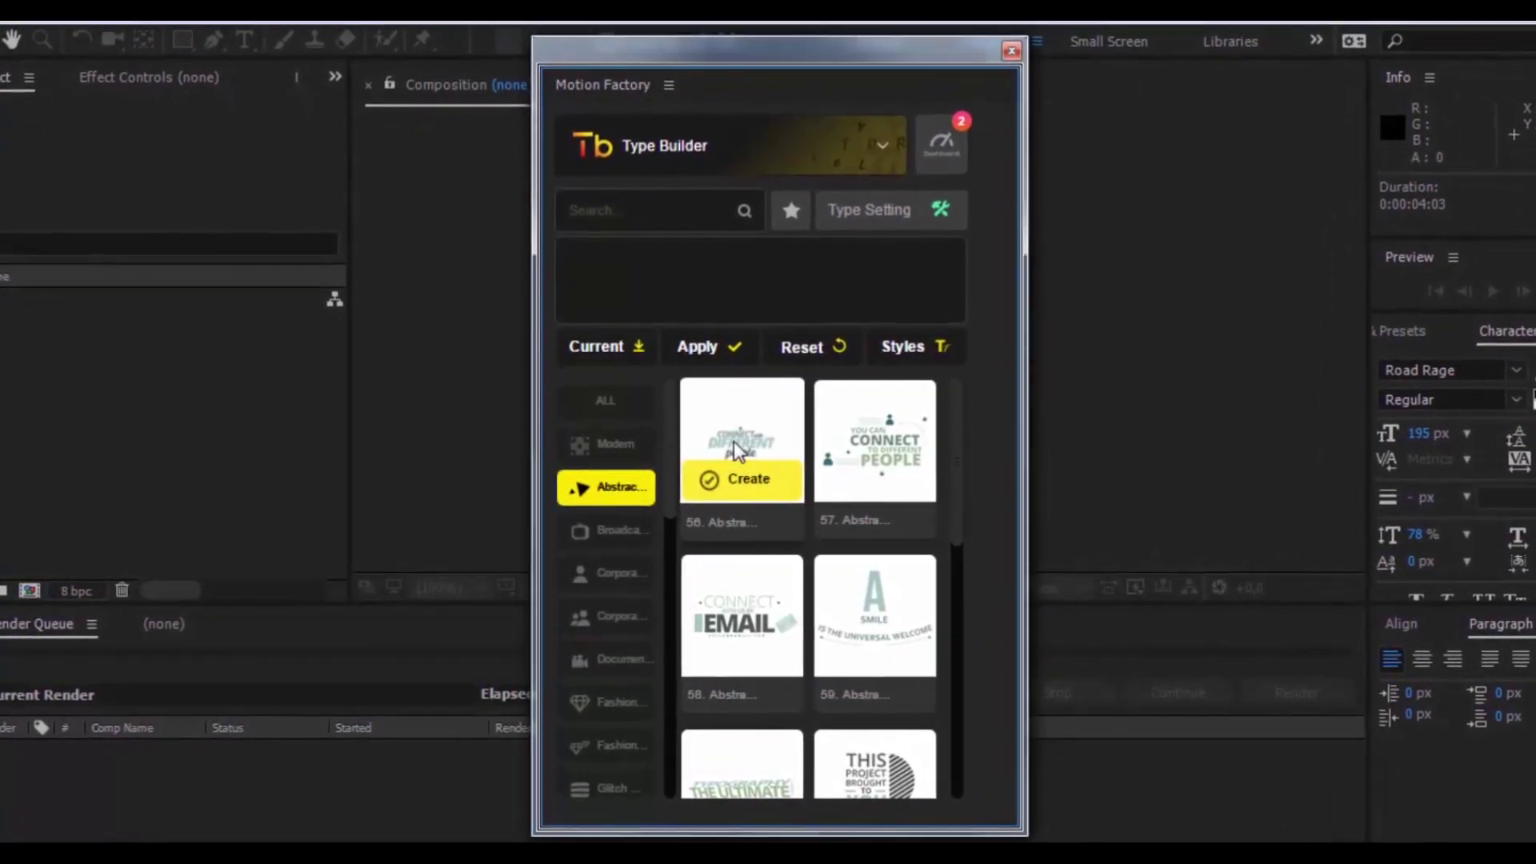
{"action": "mouse_move", "coordinate": [856, 605]}
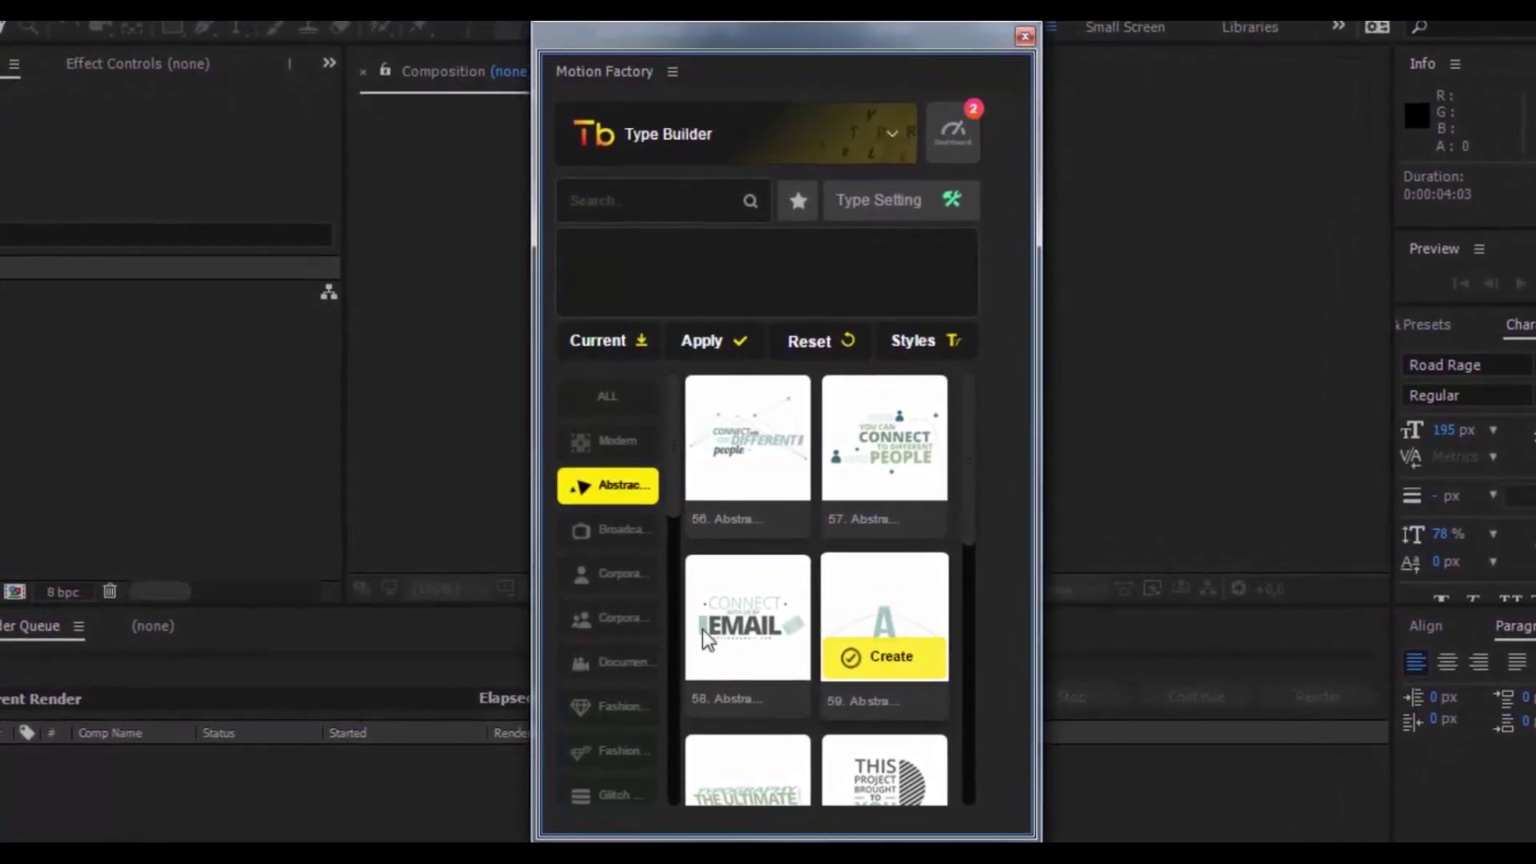
{"action": "left_click", "coordinate": [604, 669]}
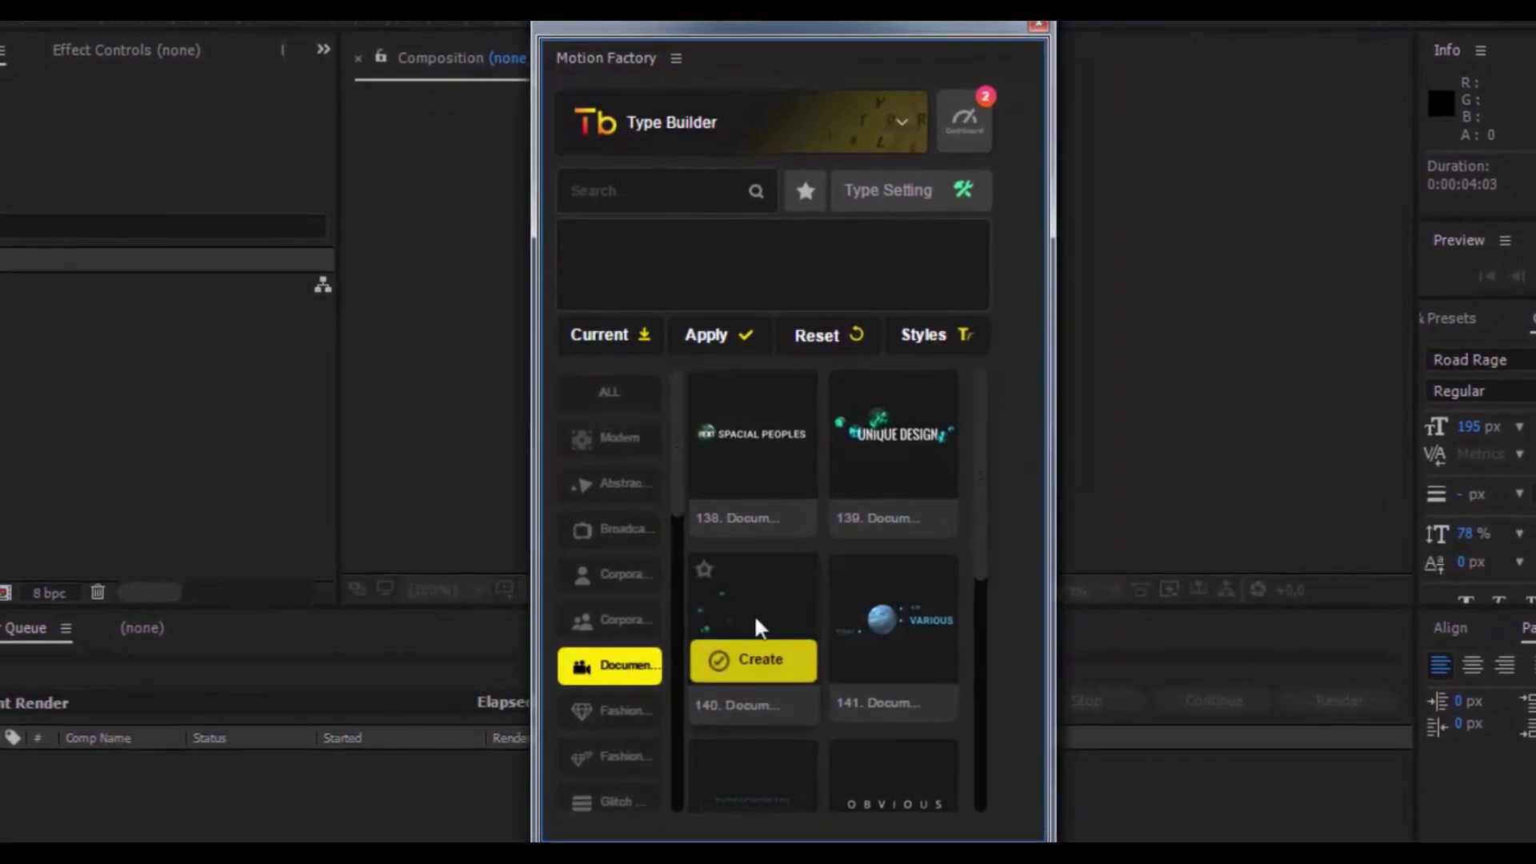
{"action": "left_click", "coordinate": [767, 664]}
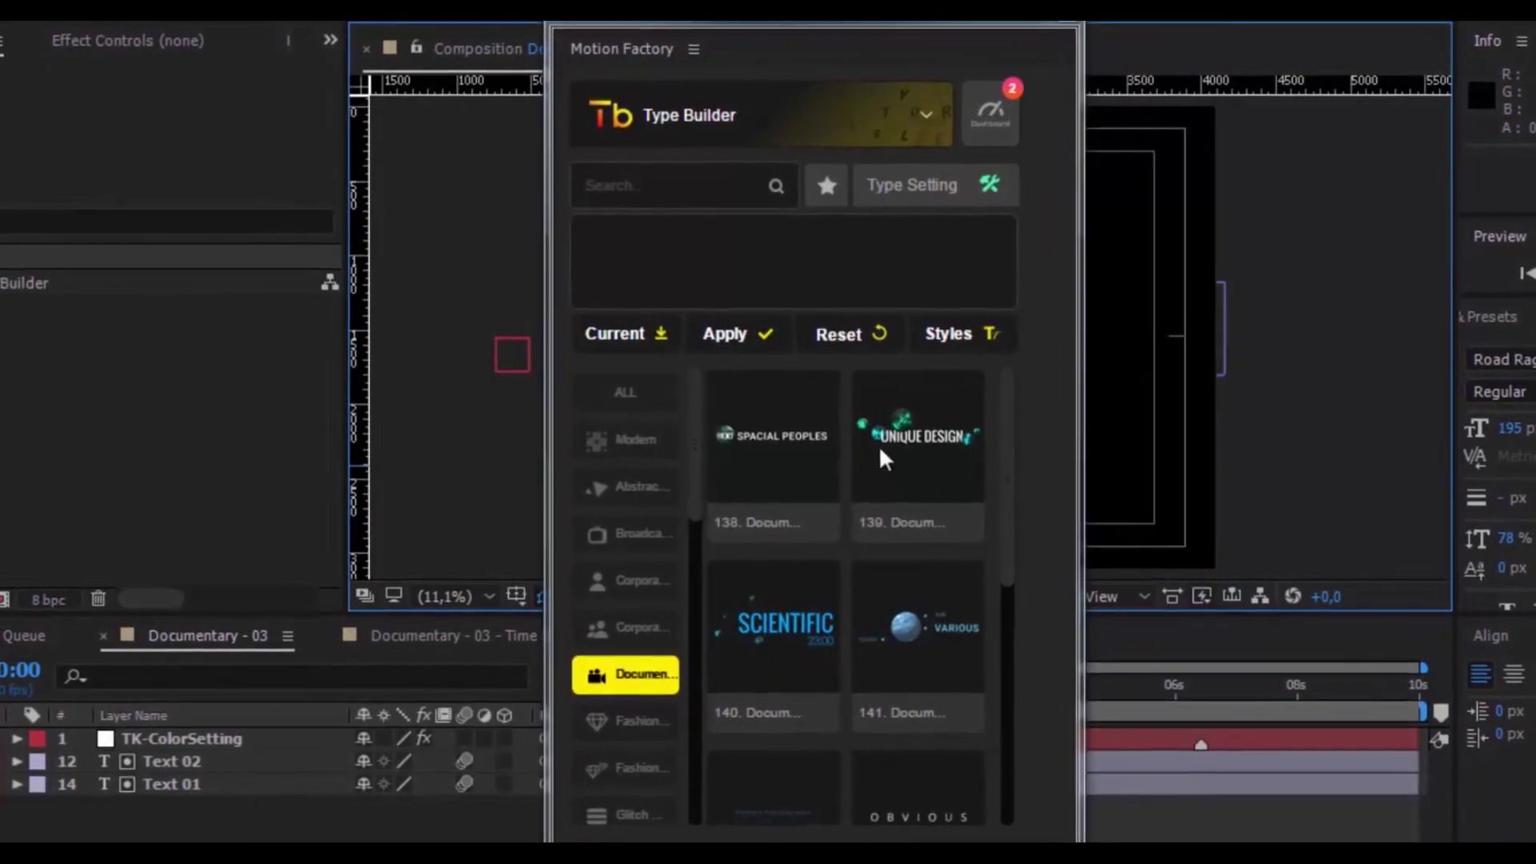
{"action": "left_click_drag", "start_coordinate": [880, 28], "coordinate": [1535, 356]}
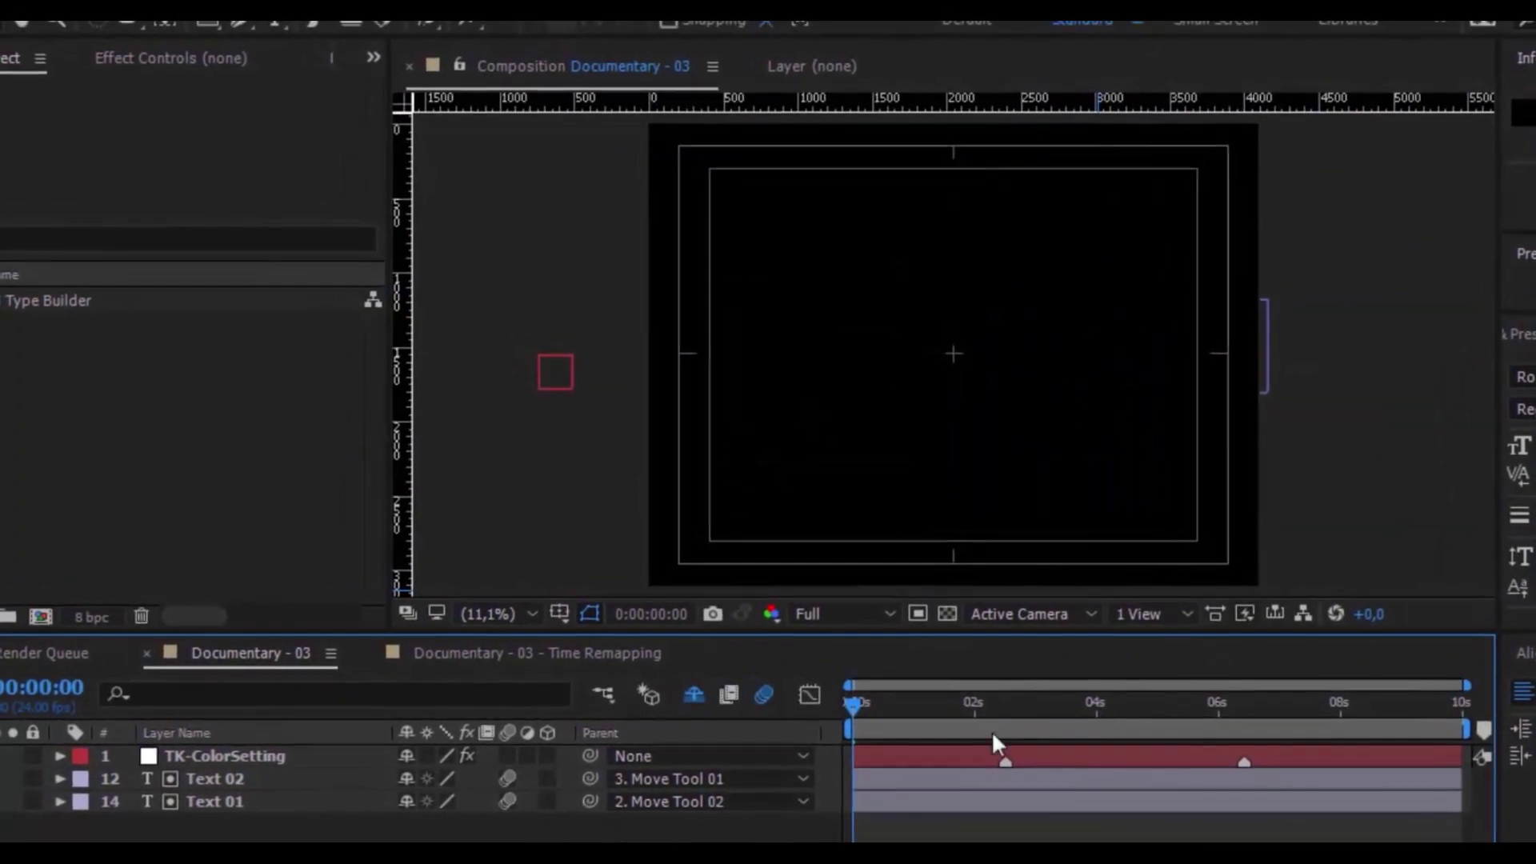
Jump to 0:00:02:23 and select the word SCIENTIFIC in Text 01 with the Type tool.
{"action": "left_click", "coordinate": [1032, 702]}
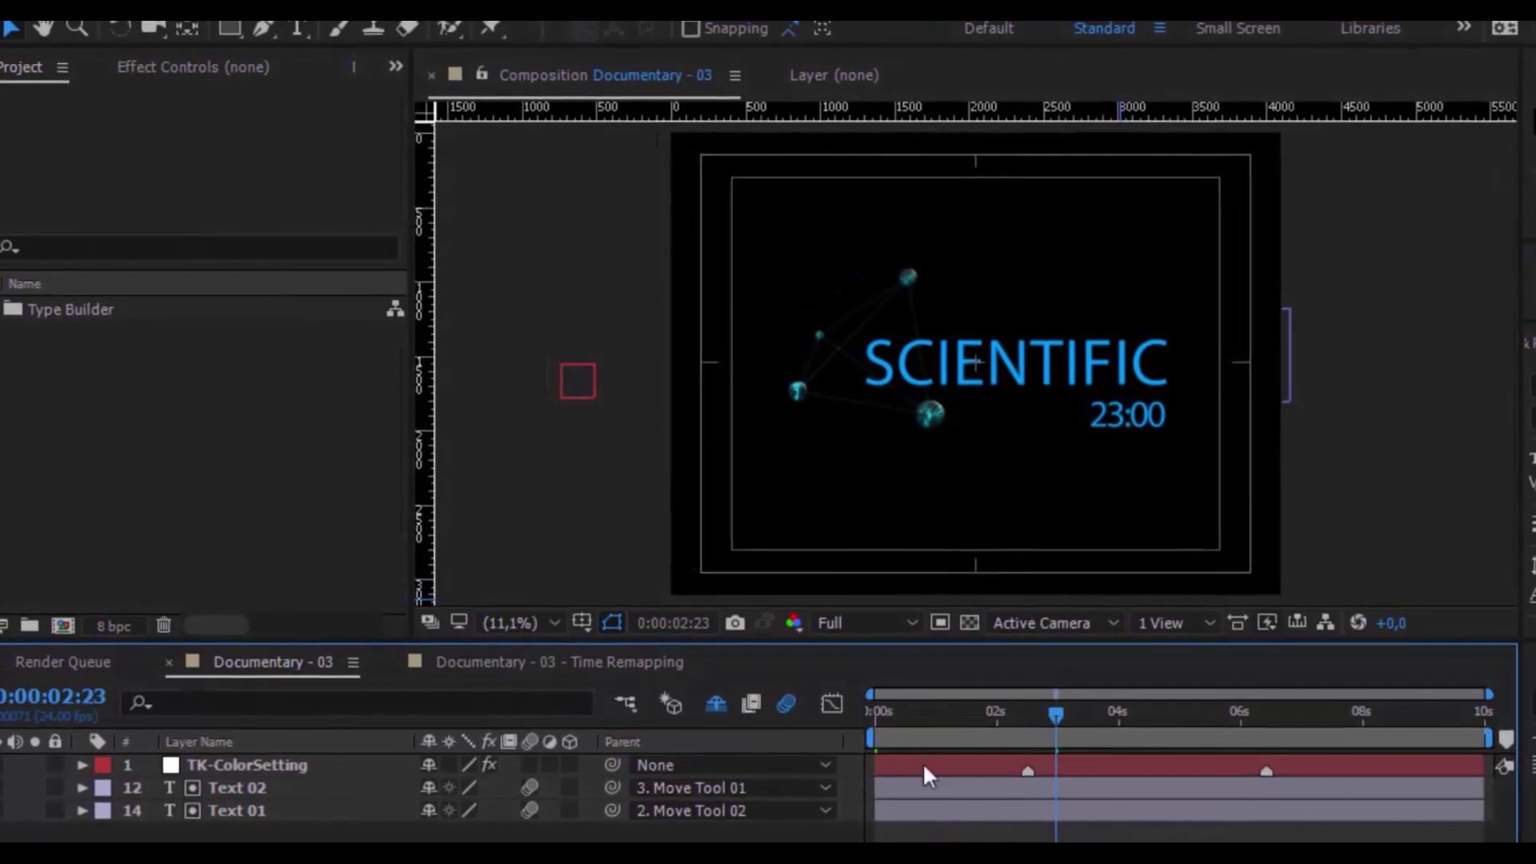
{"action": "left_click", "coordinate": [245, 804]}
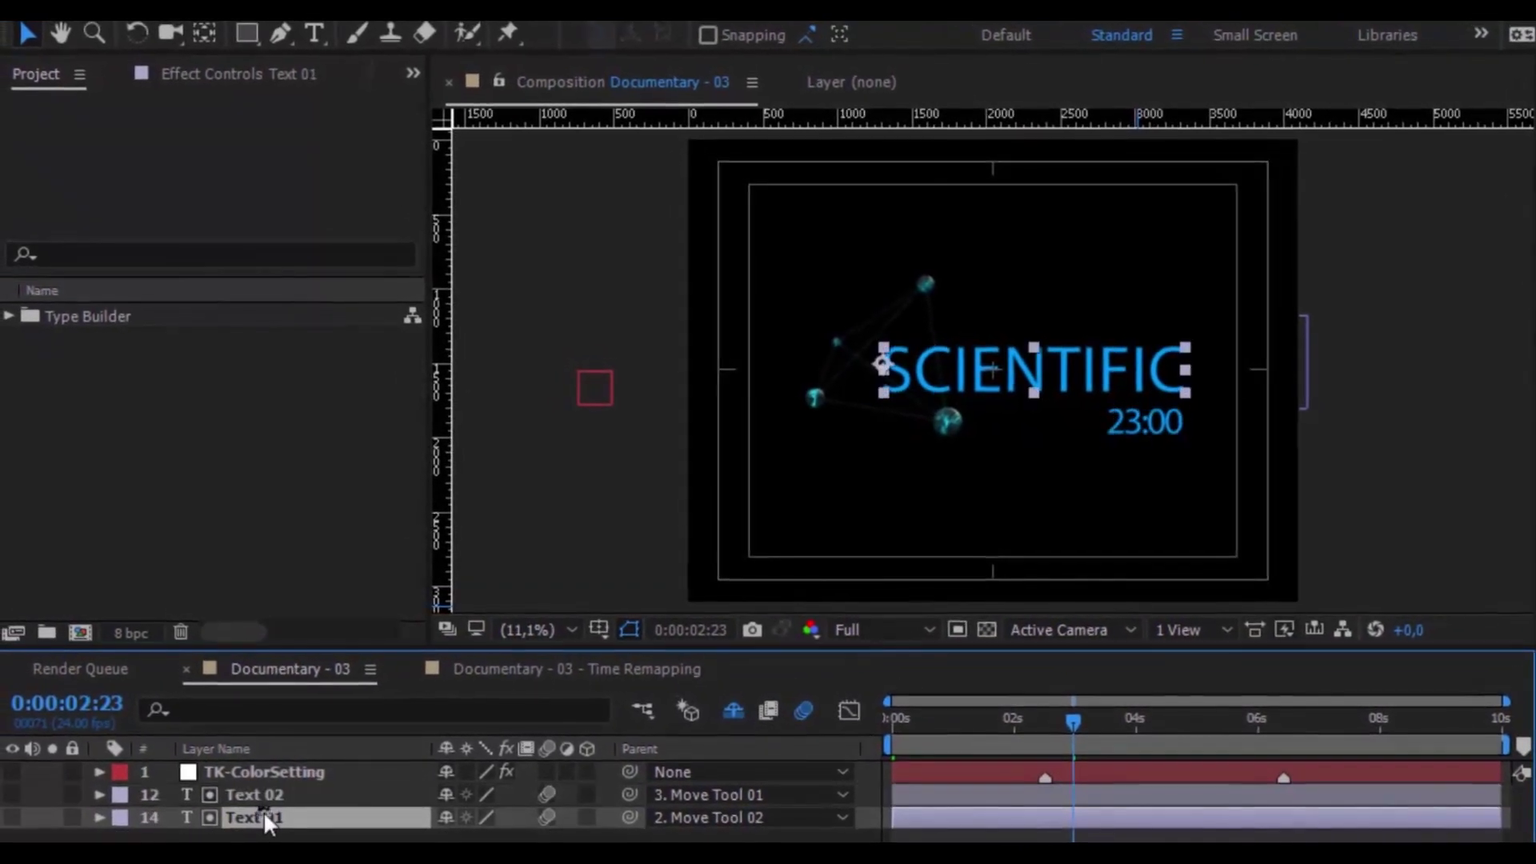
{"action": "left_click", "coordinate": [318, 35]}
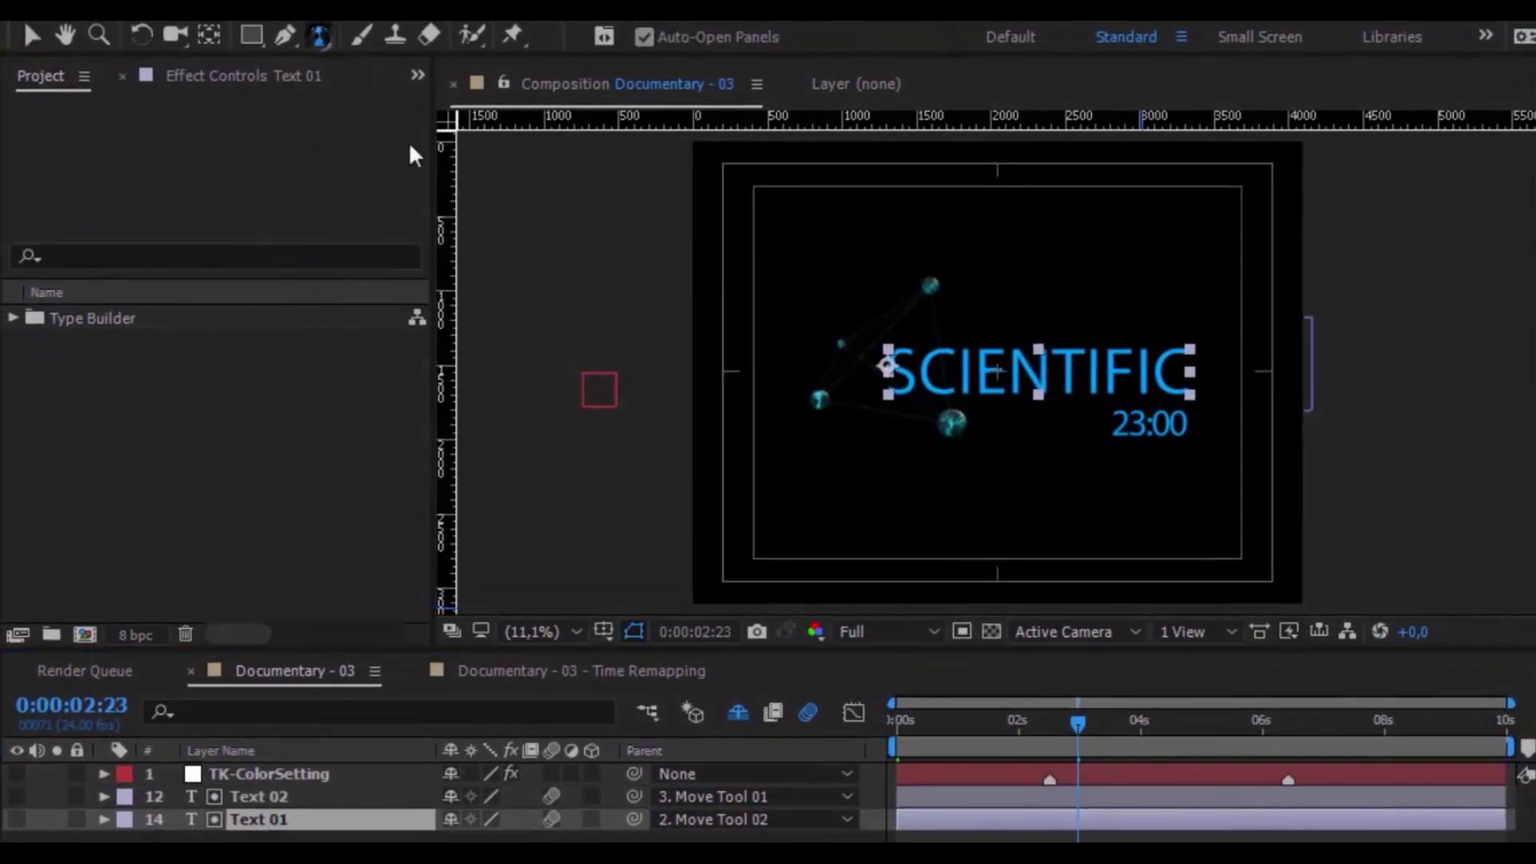
{"action": "double_click", "coordinate": [1027, 379]}
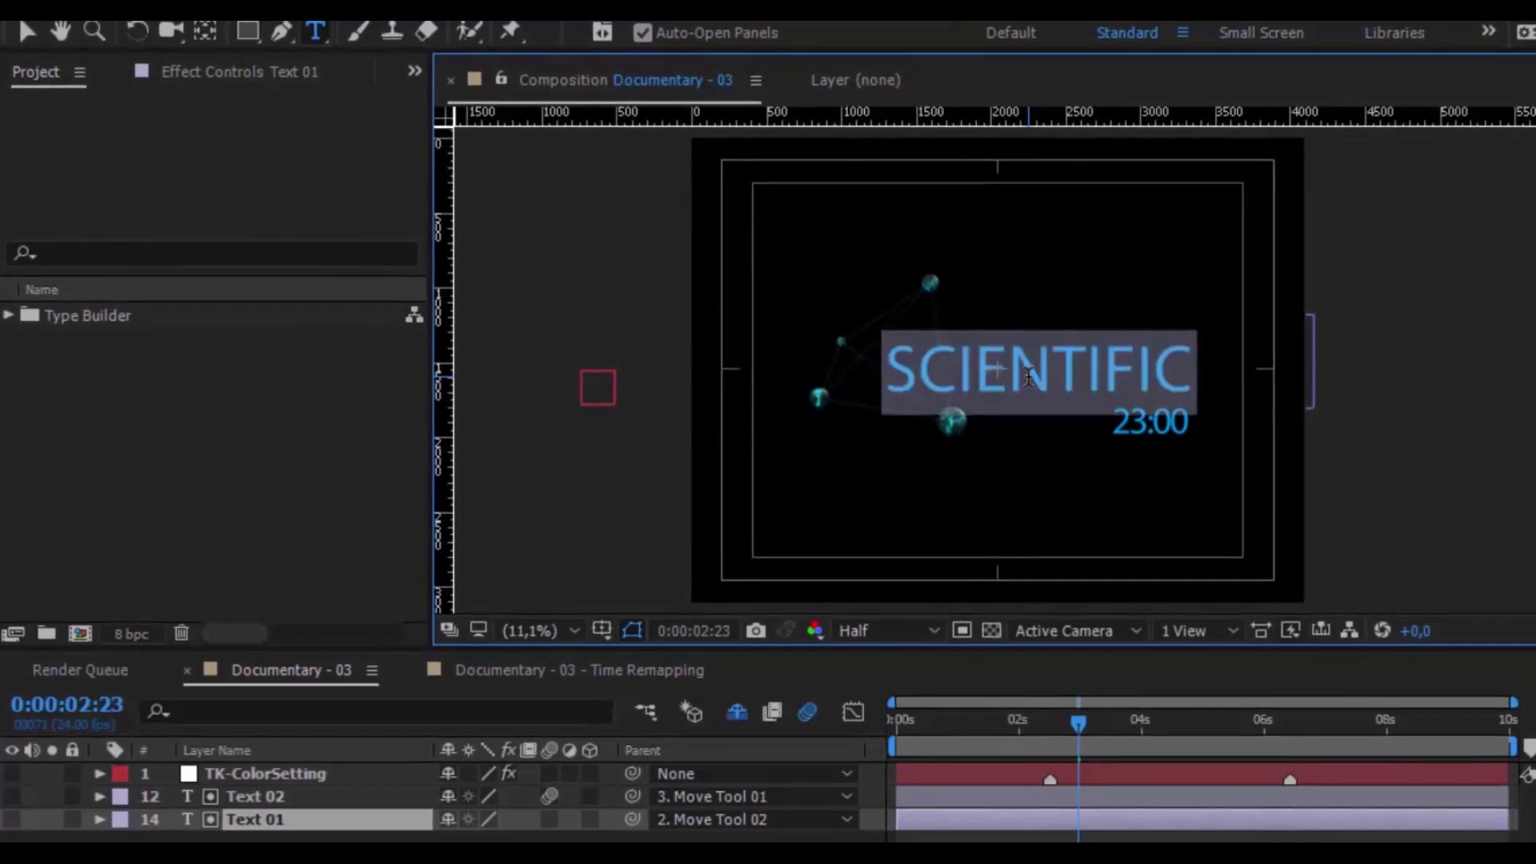
{"action": "key", "text": "Left"}
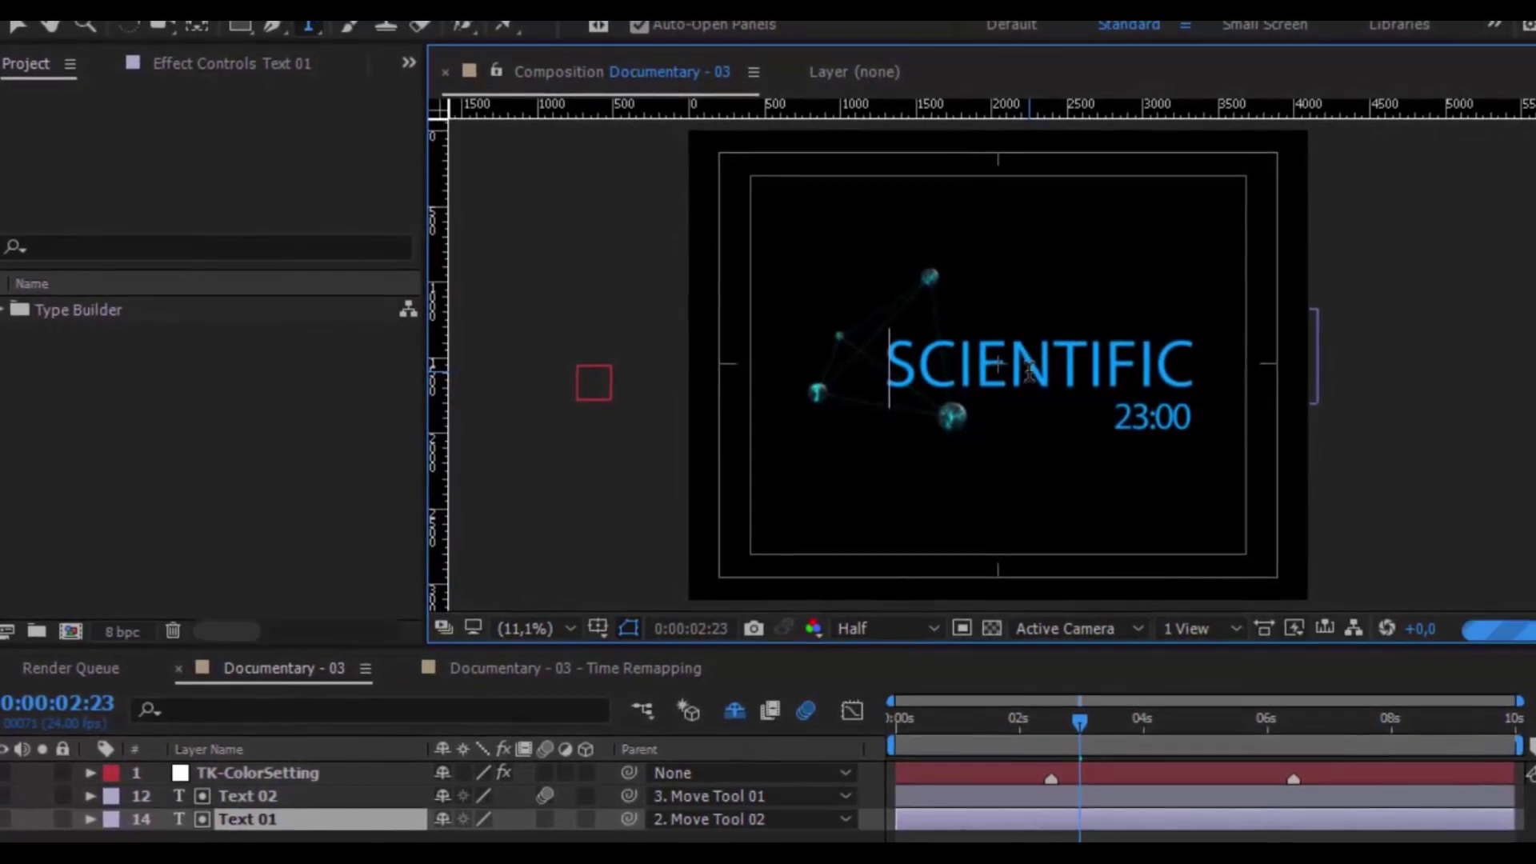
Select the Text 02 layer and scroll the Glitch Builder grid to the 84. Point preset.
{"action": "left_click", "coordinate": [252, 795]}
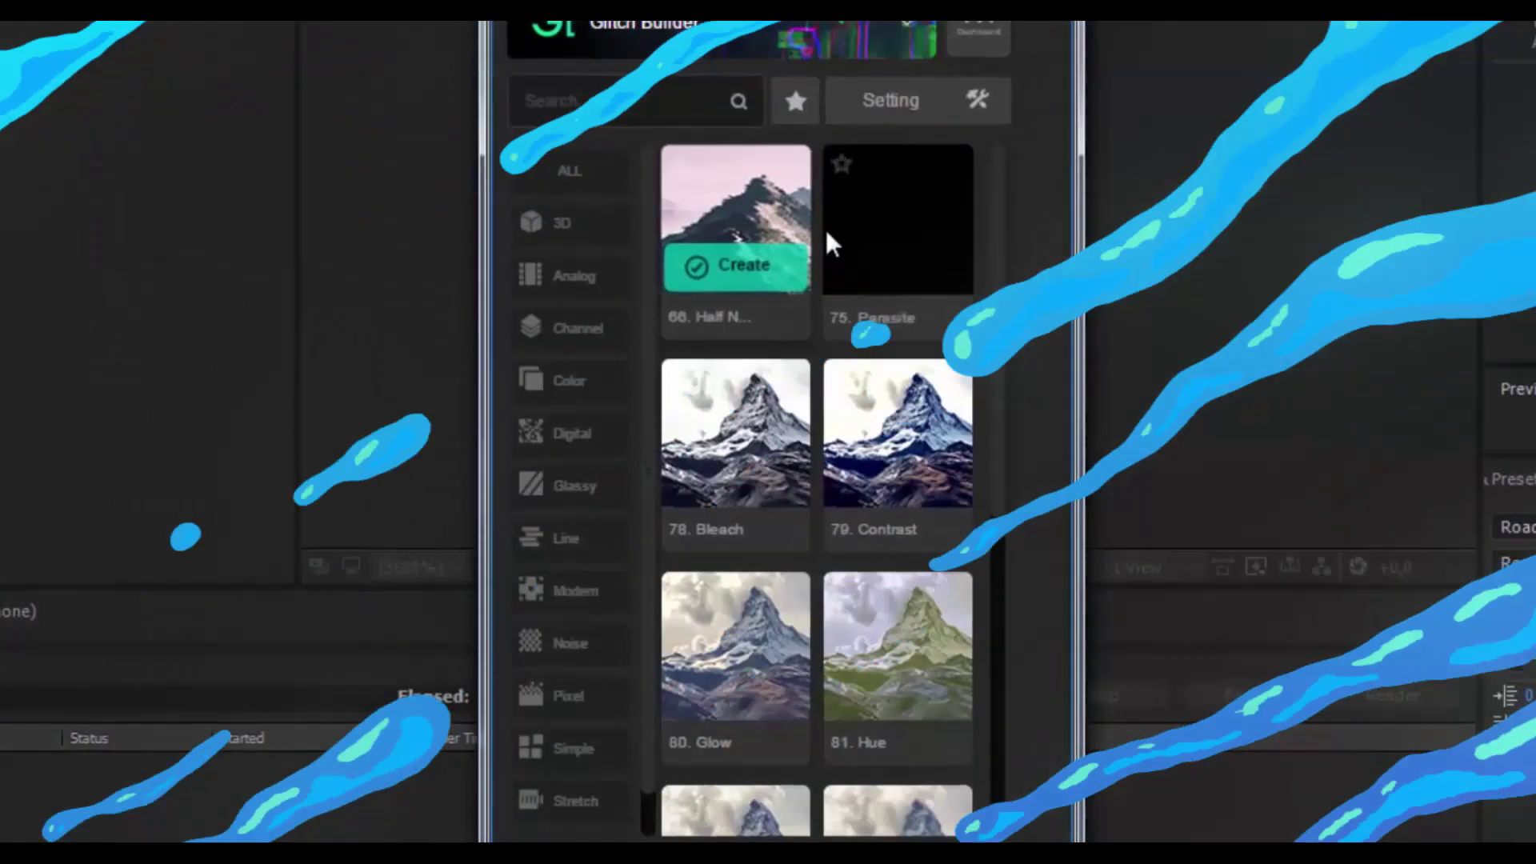
{"action": "mouse_move", "coordinate": [910, 397]}
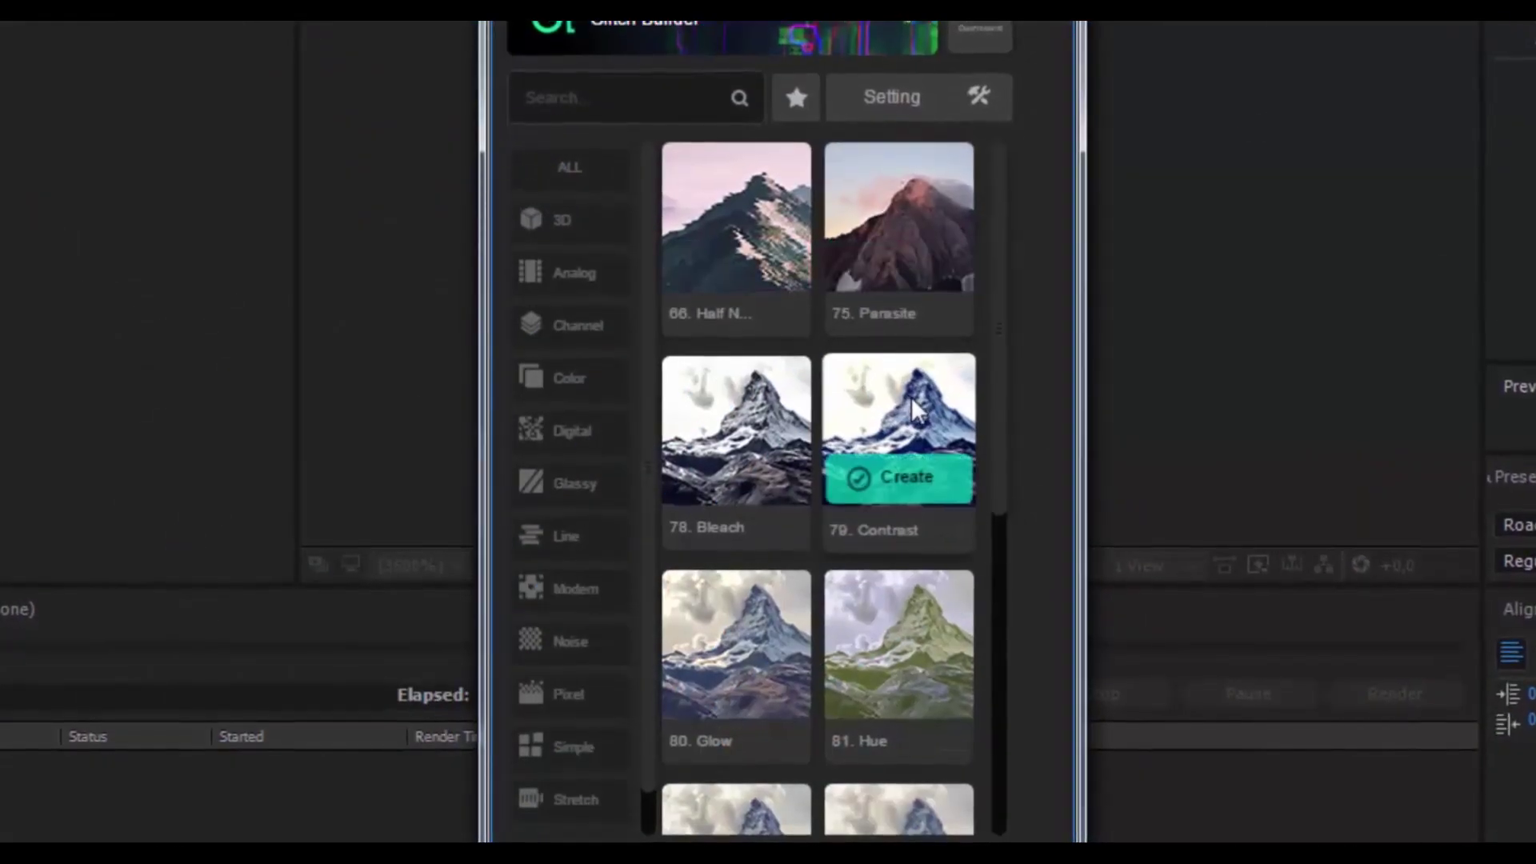
{"action": "scroll", "coordinate": [912, 395], "scroll_direction": "down", "scroll_amount": 5}
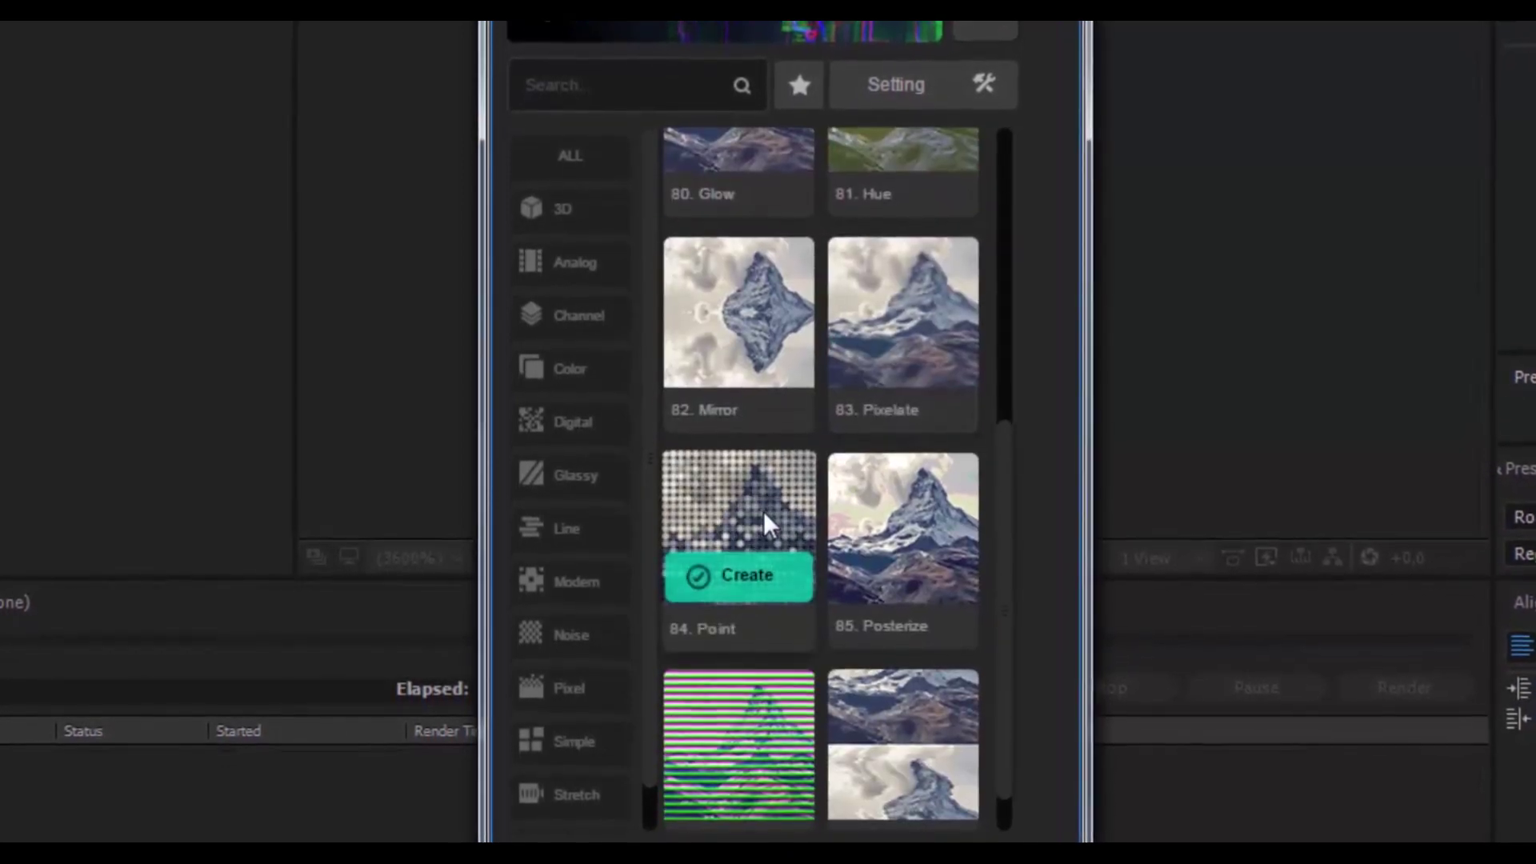